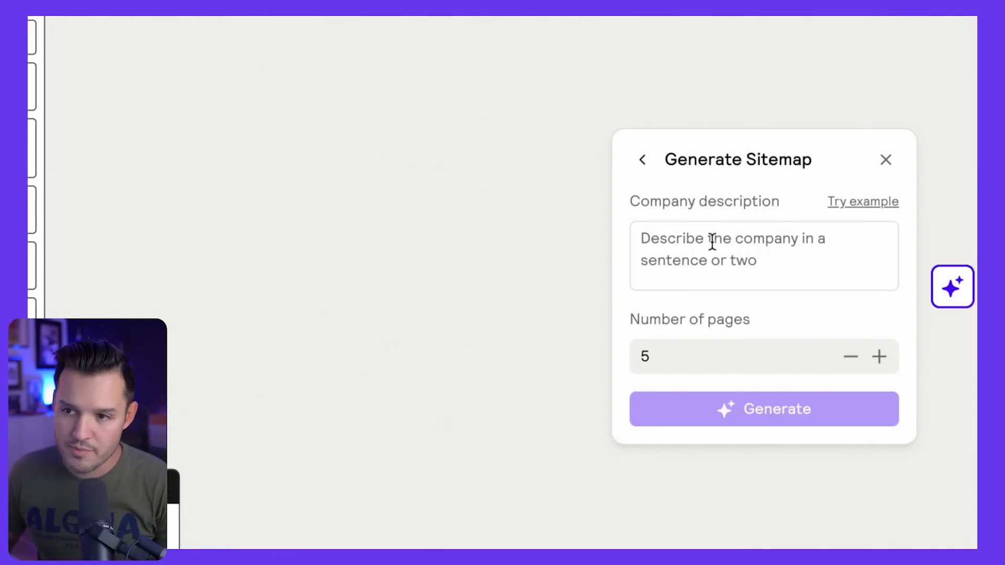
Generate a 3-page sitemap for "Ululanis Shave Ice is a Hawaiian shave ice shop that serves authentic tropical shave ice and has locations in hawaii, california and texas".
{"action": "left_click", "coordinate": [850, 356]}
{"action": "left_click", "coordinate": [849, 356]}
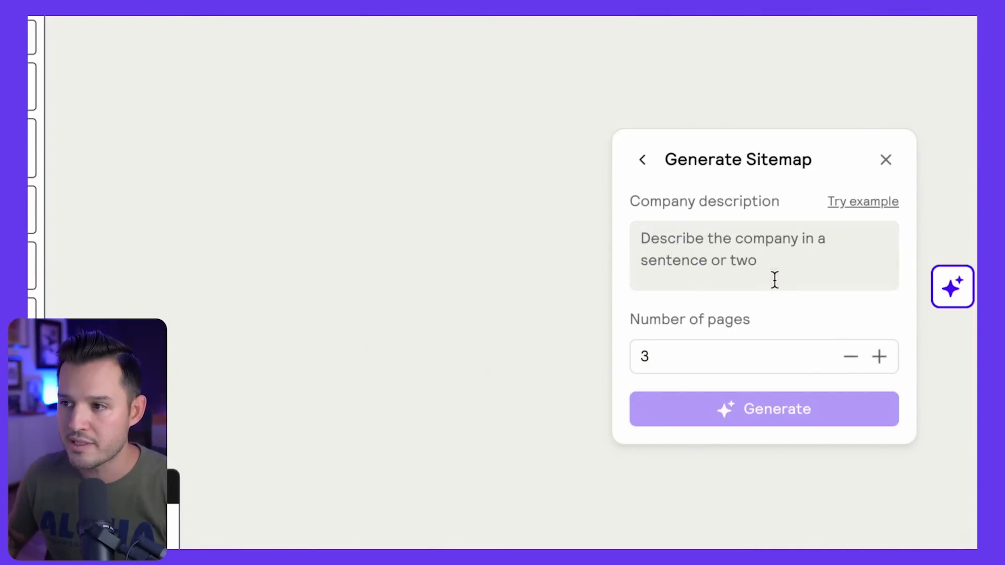
{"action": "left_click", "coordinate": [769, 270]}
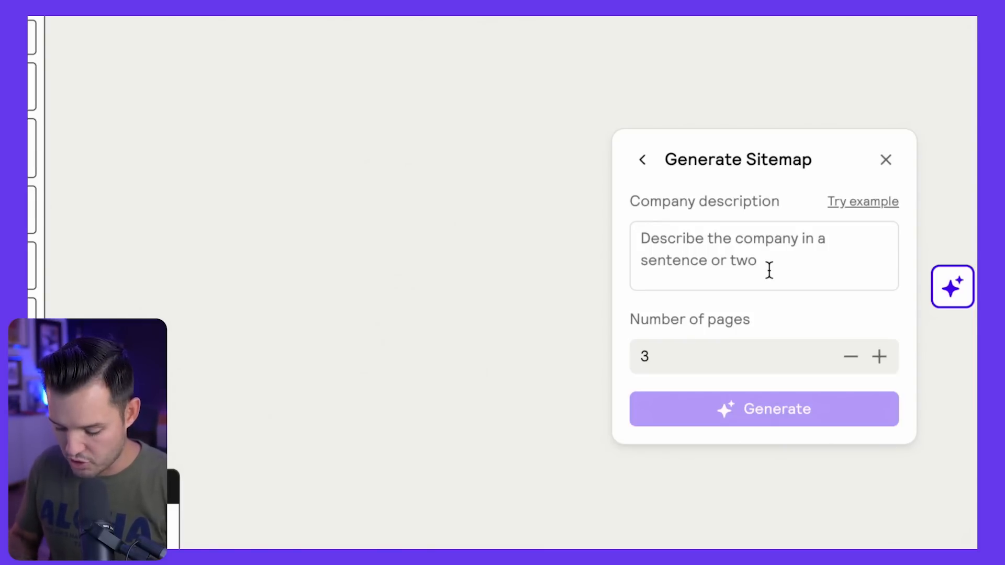
{"action": "type", "text": "Ululanis Shave Ice is a Hawaiian shave ice shop that serves authentic tropical shave ice and has locations in hawaii, california and texas."}
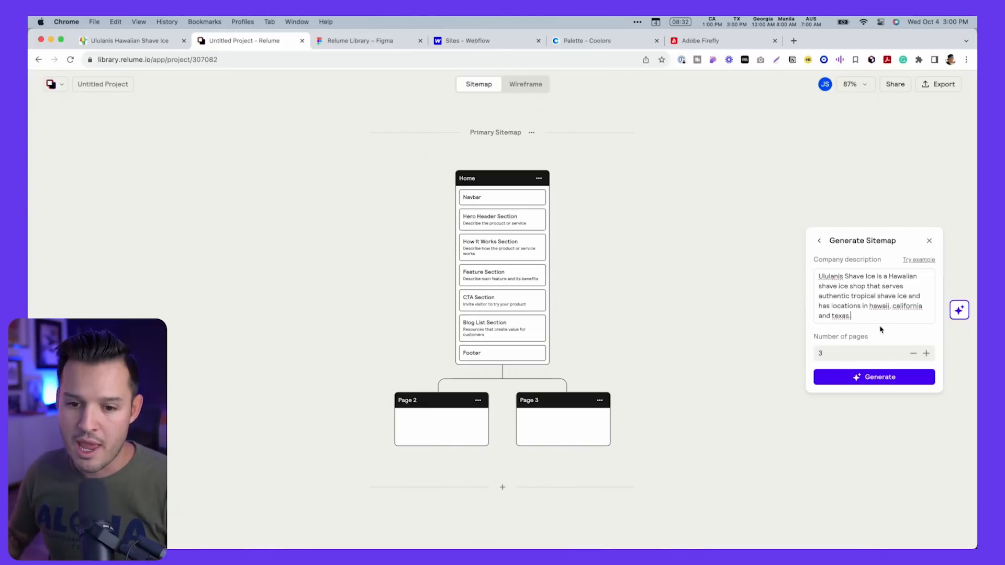
{"action": "left_click", "coordinate": [892, 376]}
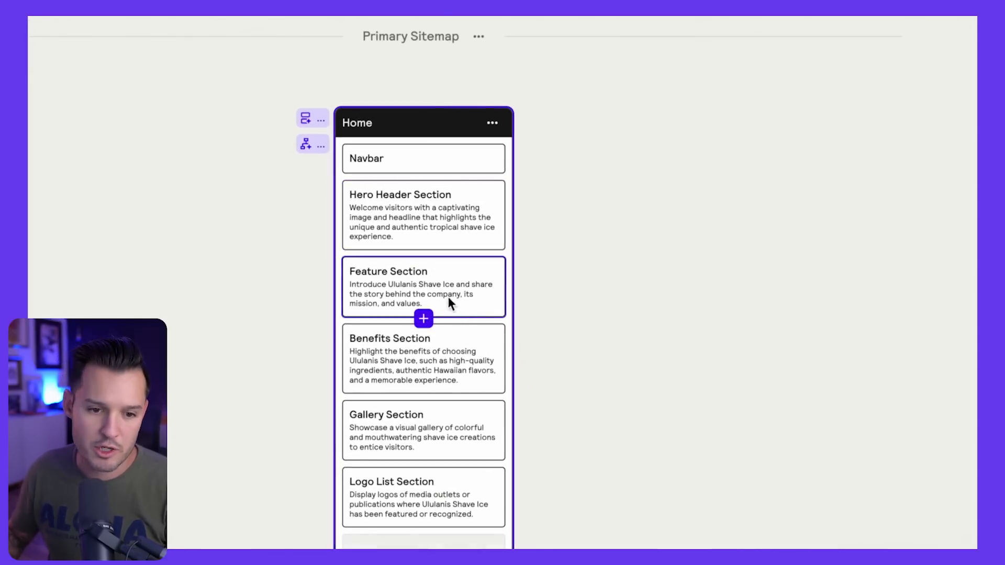
Look over the generated sitemap and re-run the generation with the same company description.
{"action": "scroll", "coordinate": [517, 375], "scroll_direction": "down", "scroll_amount": 3}
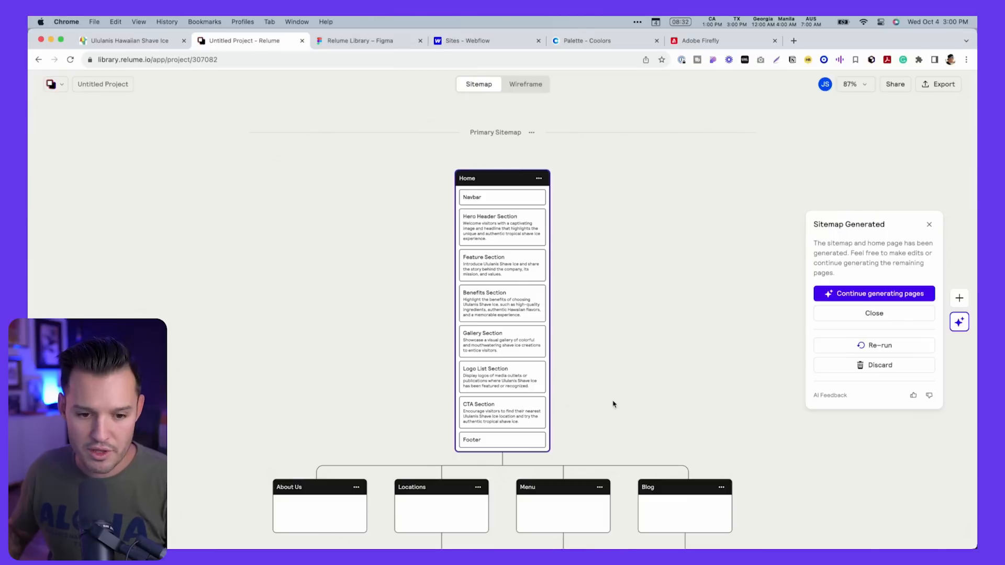
{"action": "scroll", "coordinate": [613, 403], "scroll_direction": "down", "scroll_amount": 3}
{"action": "scroll", "coordinate": [615, 404], "scroll_direction": "up", "scroll_amount": 2}
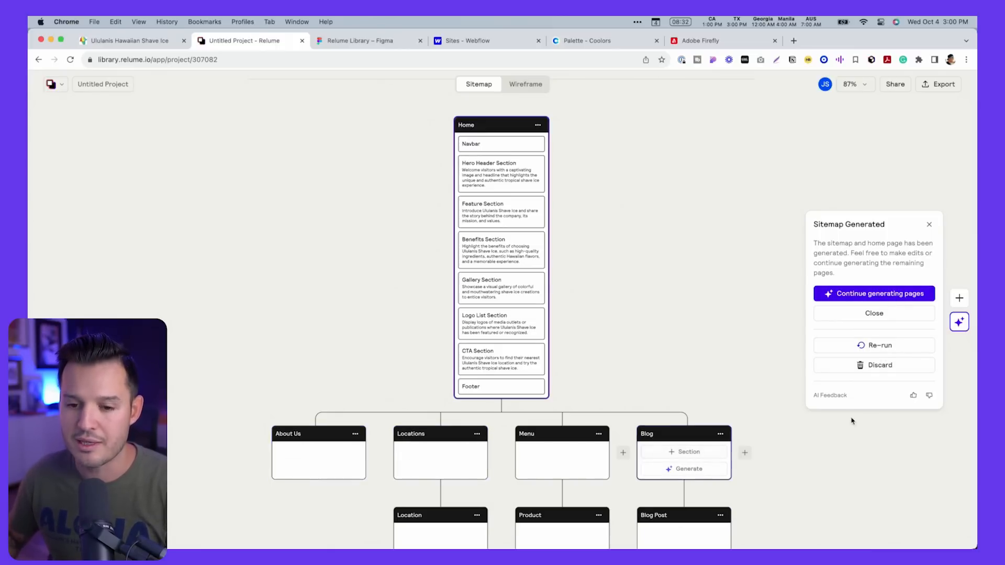
{"action": "left_click", "coordinate": [894, 350]}
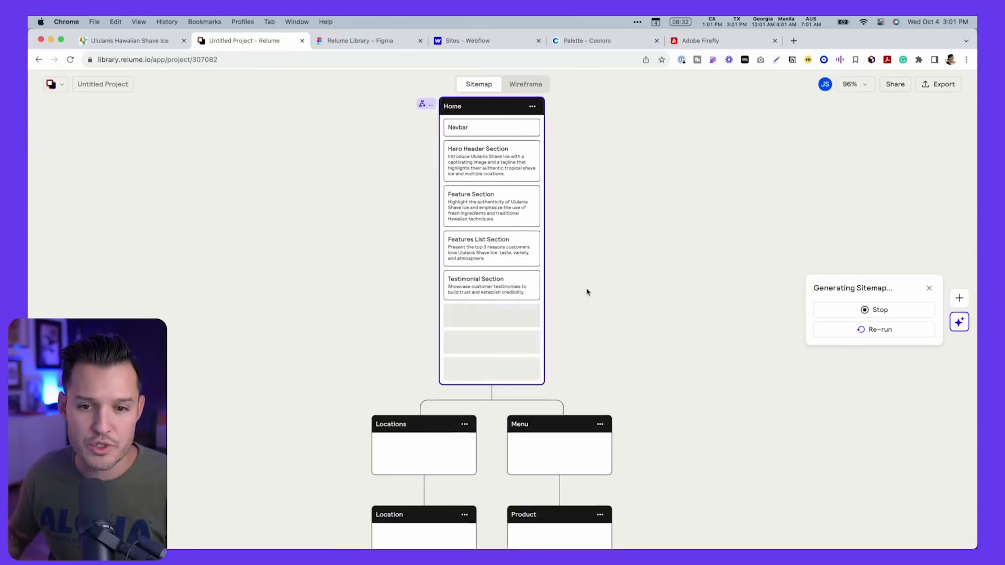
Review the regenerated Home page's sections and their descriptions, from the navbar down to the footer.
{"action": "scroll", "coordinate": [586, 292], "scroll_direction": "down", "scroll_amount": 5}
{"action": "scroll", "coordinate": [586, 291], "scroll_direction": "up", "scroll_amount": 10}
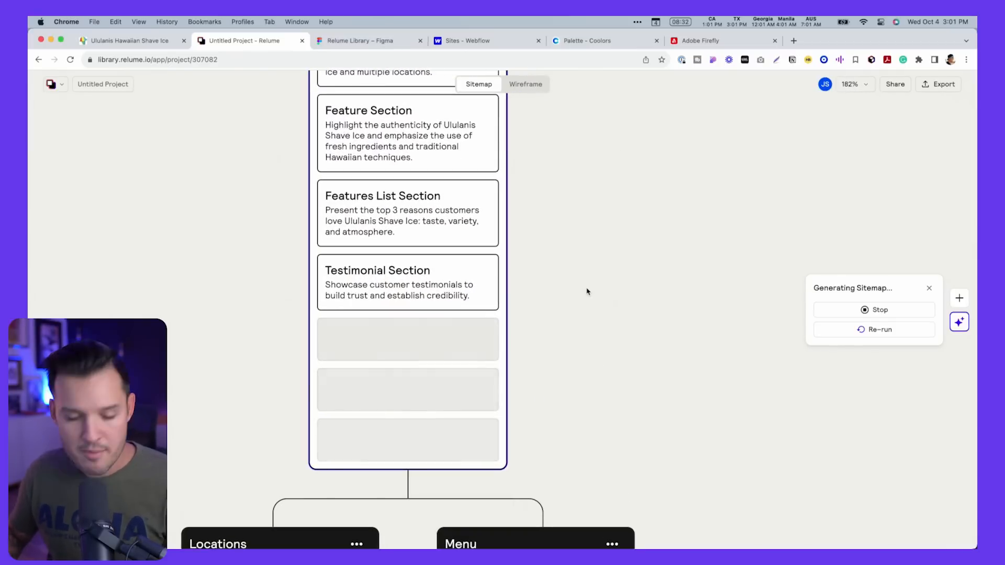
{"action": "scroll", "coordinate": [513, 275], "scroll_direction": "down", "scroll_amount": 2}
{"action": "scroll", "coordinate": [577, 236], "scroll_direction": "up", "scroll_amount": 2}
{"action": "scroll", "coordinate": [577, 236], "scroll_direction": "left", "scroll_amount": 1}
{"action": "scroll", "coordinate": [577, 237], "scroll_direction": "right", "scroll_amount": 1}
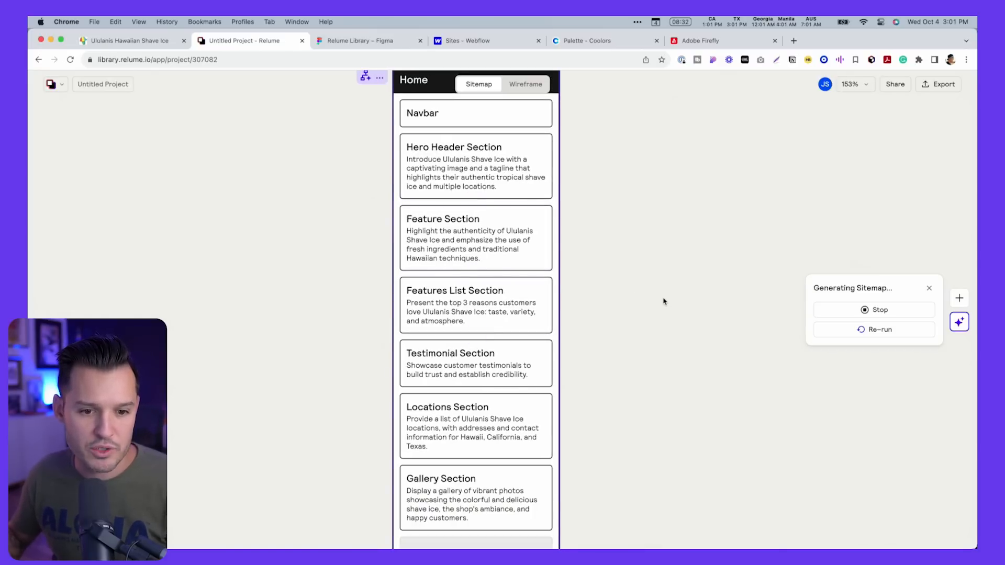
{"action": "scroll", "coordinate": [645, 312], "scroll_direction": "down", "scroll_amount": 1}
{"action": "scroll", "coordinate": [567, 323], "scroll_direction": "down", "scroll_amount": 3}
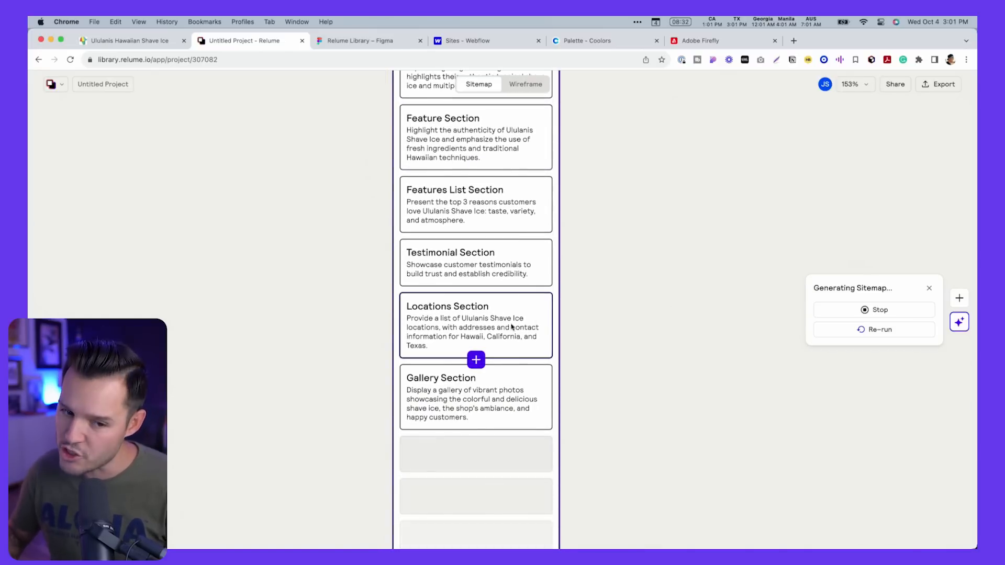
{"action": "scroll", "coordinate": [601, 328], "scroll_direction": "down", "scroll_amount": 3}
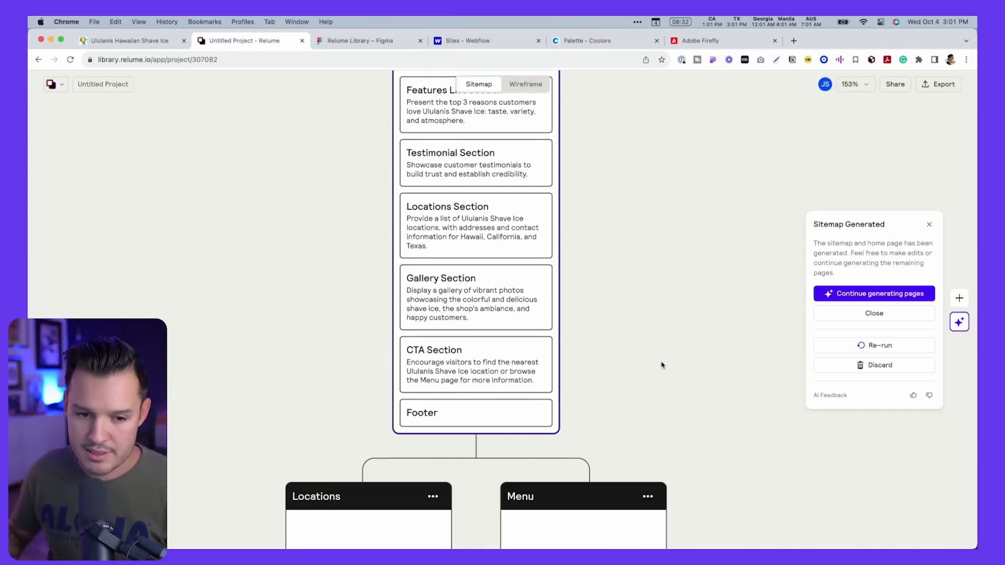
{"action": "scroll", "coordinate": [661, 365], "scroll_direction": "down", "scroll_amount": 1}
{"action": "scroll", "coordinate": [661, 365], "scroll_direction": "up", "scroll_amount": 4}
{"action": "scroll", "coordinate": [661, 364], "scroll_direction": "up", "scroll_amount": 3}
{"action": "scroll", "coordinate": [661, 364], "scroll_direction": "down", "scroll_amount": 4}
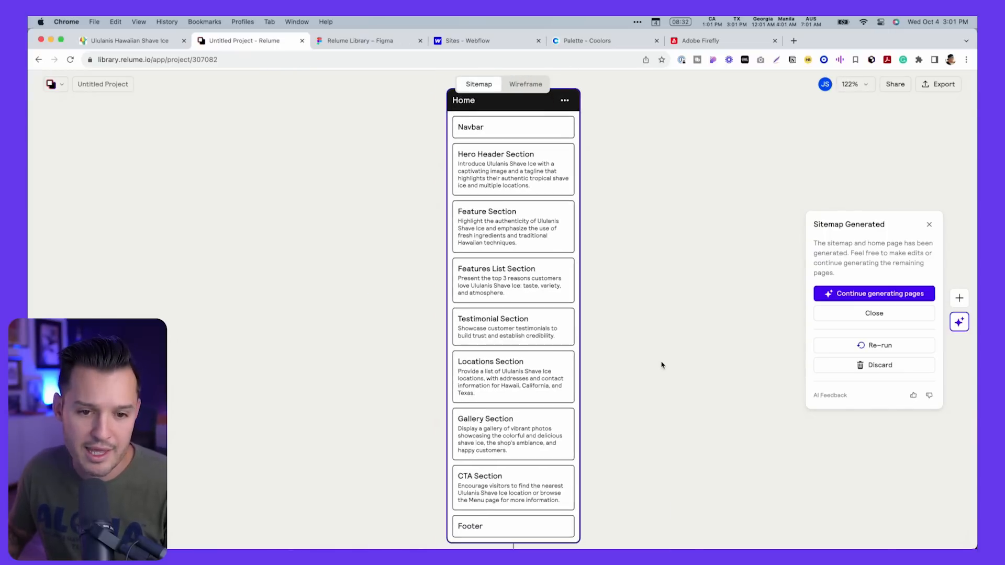
Delete the Product page beneath Menu and add an About Us page beside Menu at the same level.
{"action": "scroll", "coordinate": [661, 365], "scroll_direction": "down", "scroll_amount": 10}
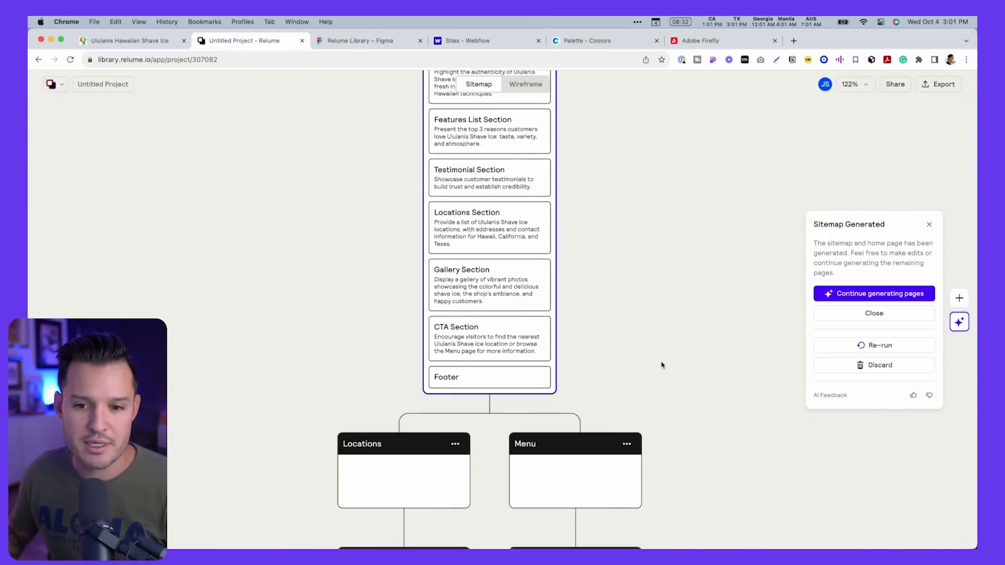
{"action": "scroll", "coordinate": [661, 365], "scroll_direction": "down", "scroll_amount": 1}
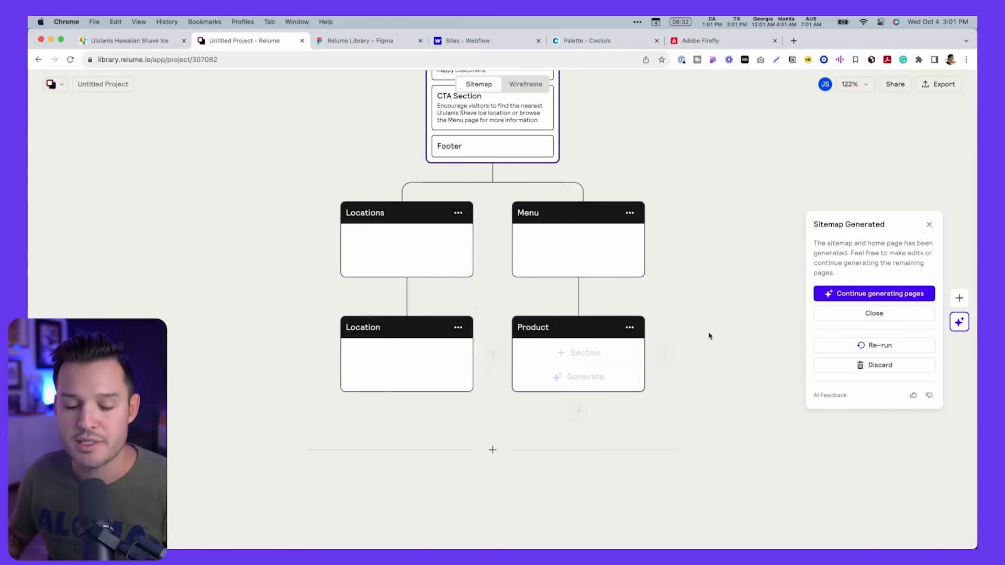
{"action": "scroll", "coordinate": [726, 337], "scroll_direction": "up", "scroll_amount": 5}
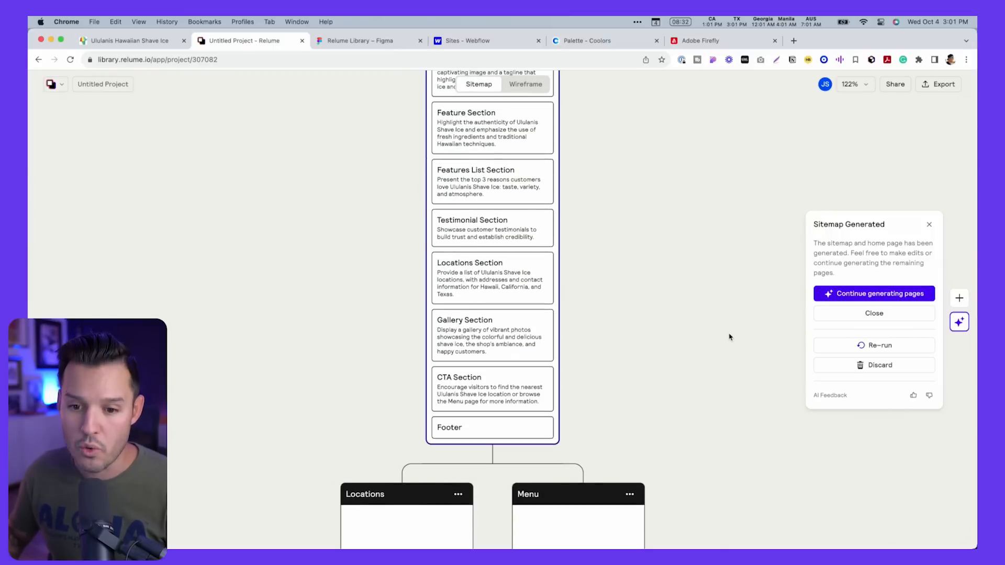
{"action": "scroll", "coordinate": [726, 339], "scroll_direction": "down", "scroll_amount": 4}
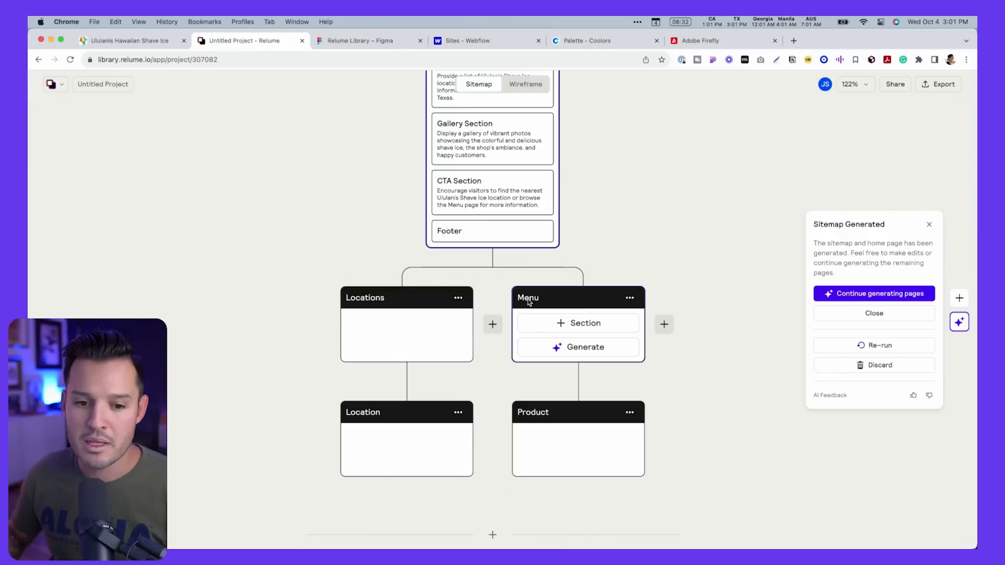
{"action": "left_click", "coordinate": [630, 414]}
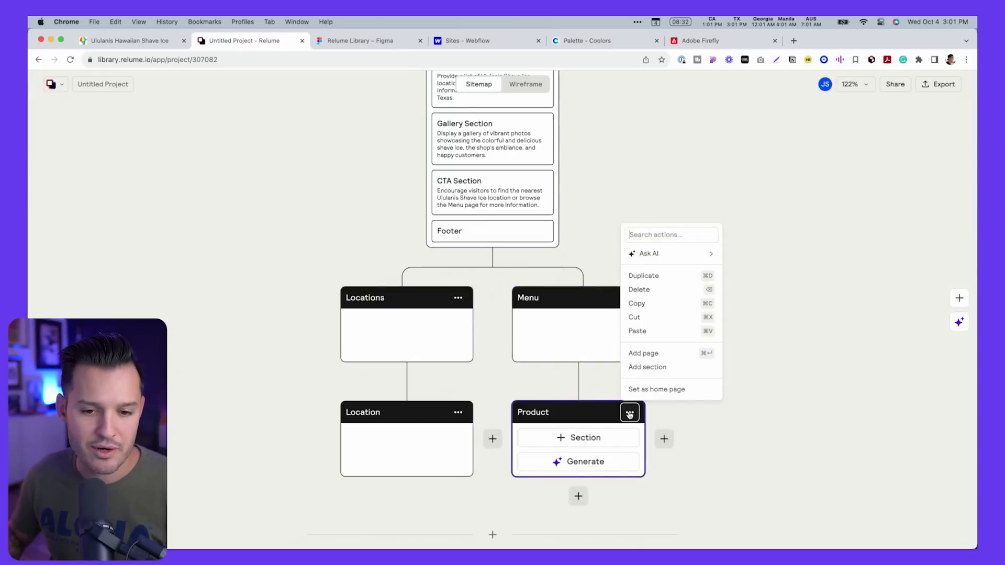
{"action": "left_click", "coordinate": [656, 292]}
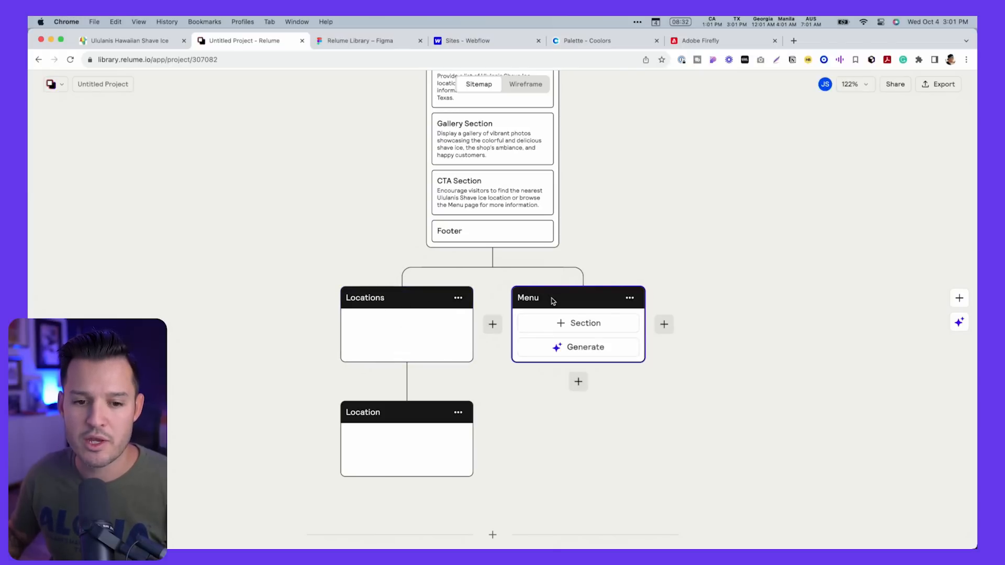
{"action": "left_click", "coordinate": [664, 324]}
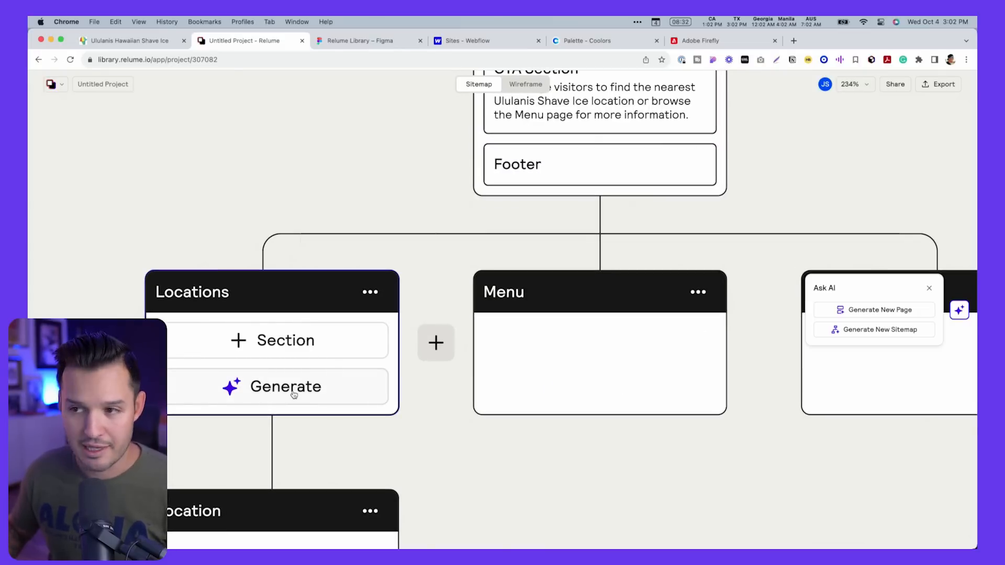
Generate AI sections for the empty Locations page and the empty About Us page.
{"action": "scroll", "coordinate": [294, 395], "scroll_direction": "left", "scroll_amount": 5}
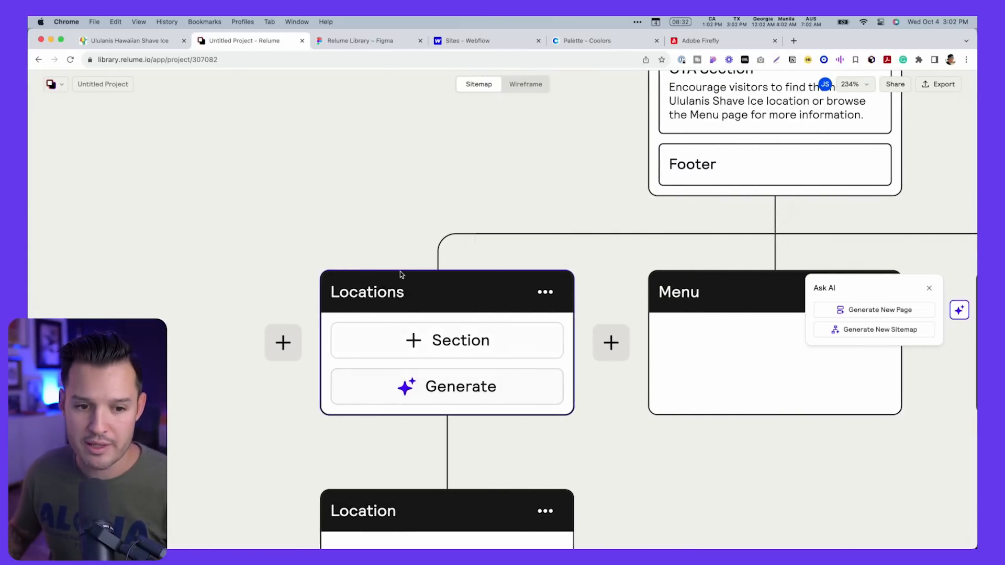
{"action": "left_click", "coordinate": [437, 390]}
{"action": "scroll", "coordinate": [538, 384], "scroll_direction": "down", "scroll_amount": 2}
{"action": "scroll", "coordinate": [579, 385], "scroll_direction": "right", "scroll_amount": 4}
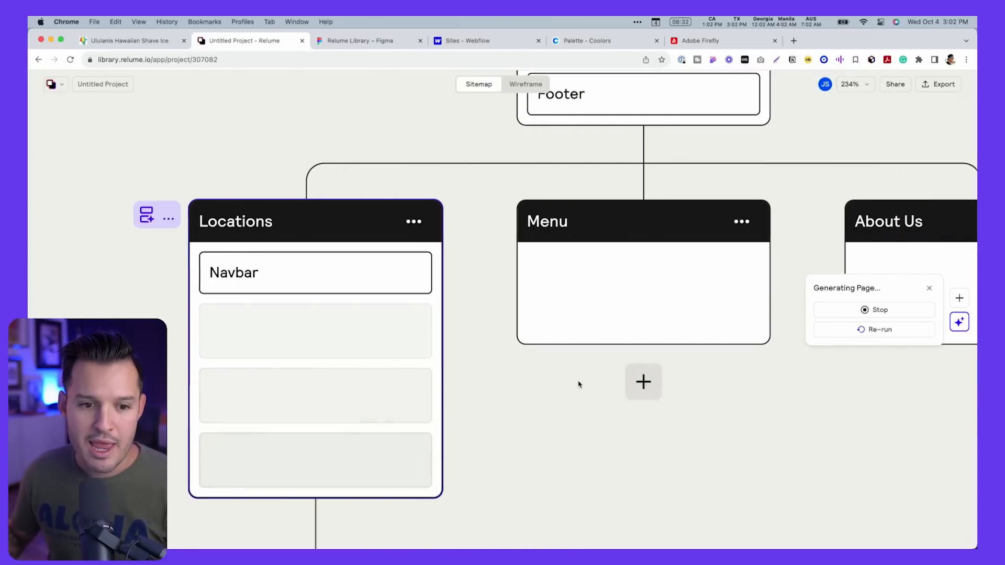
{"action": "scroll", "coordinate": [578, 384], "scroll_direction": "up", "scroll_amount": 2}
{"action": "scroll", "coordinate": [575, 384], "scroll_direction": "down", "scroll_amount": 5}
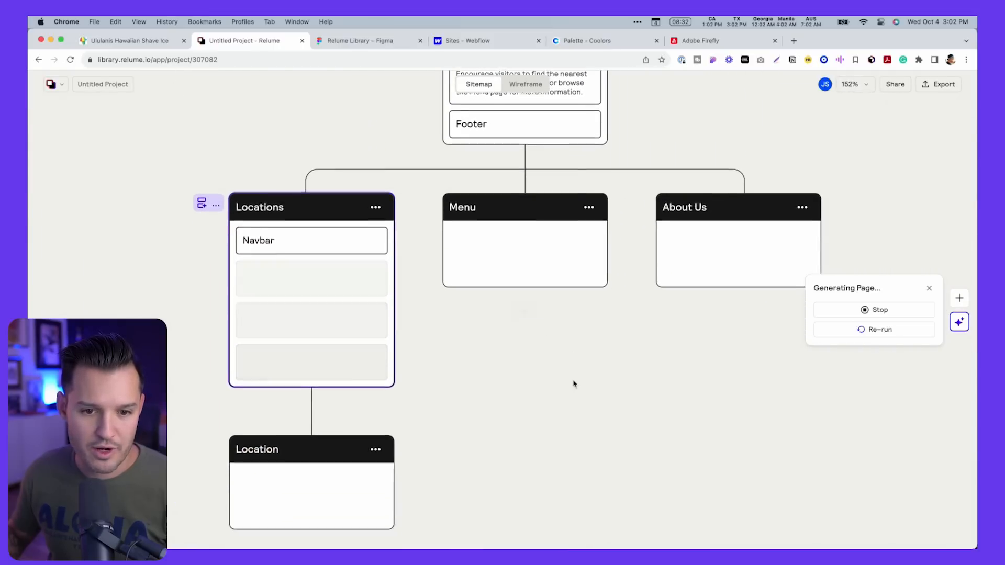
{"action": "scroll", "coordinate": [576, 380], "scroll_direction": "down", "scroll_amount": 1}
{"action": "left_click", "coordinate": [731, 233]}
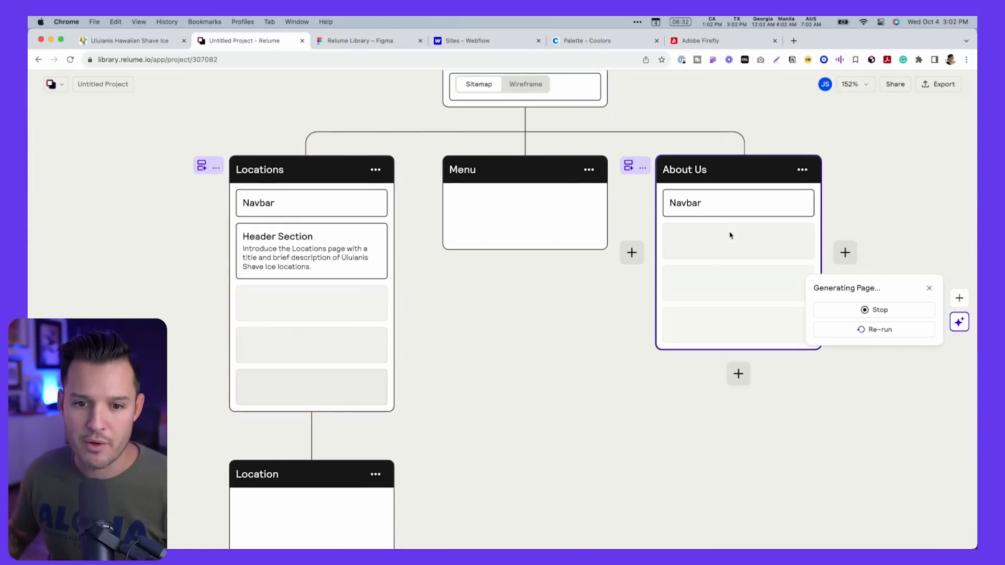
Generate AI sections for the empty Menu page instead of adding its sections manually.
{"action": "mouse_move", "coordinate": [549, 195]}
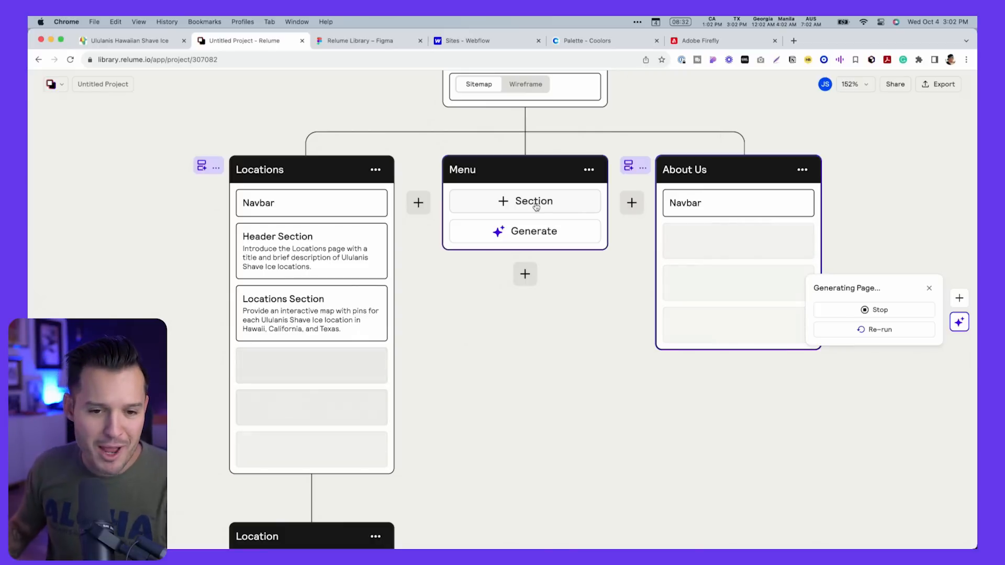
{"action": "left_click", "coordinate": [535, 208]}
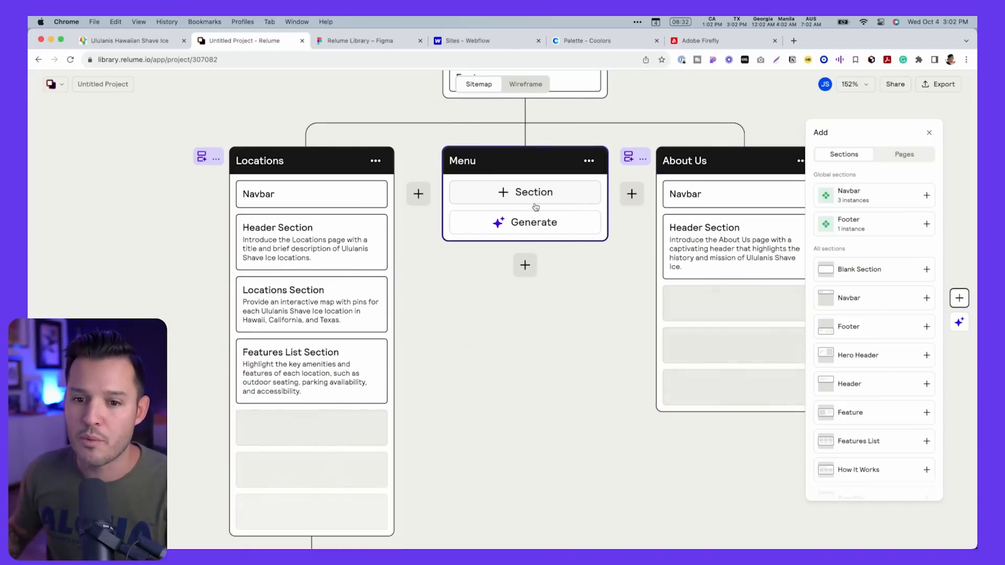
{"action": "scroll", "coordinate": [950, 309], "scroll_direction": "down", "scroll_amount": 1}
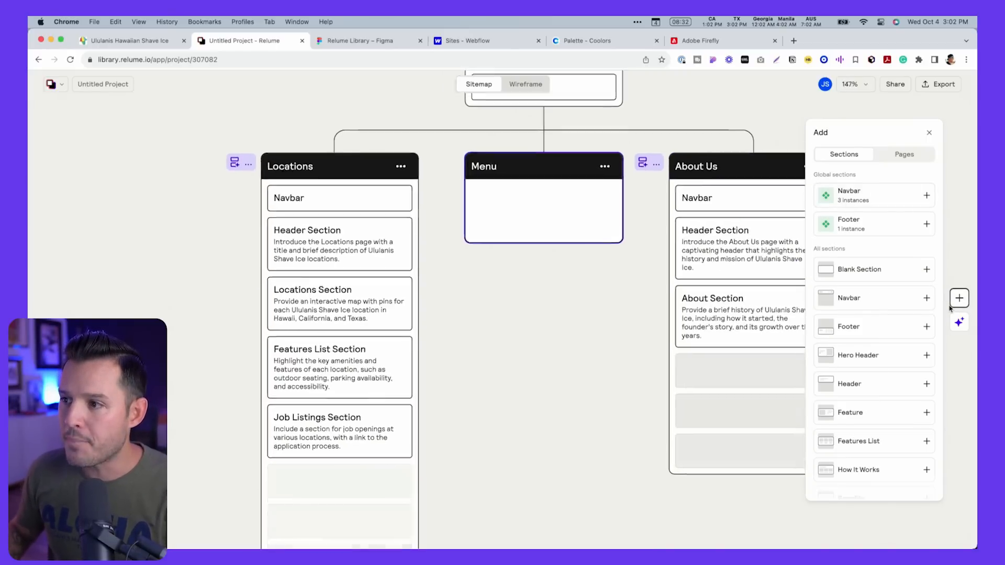
{"action": "scroll", "coordinate": [949, 308], "scroll_direction": "down", "scroll_amount": 4}
{"action": "scroll", "coordinate": [950, 309], "scroll_direction": "up", "scroll_amount": 6}
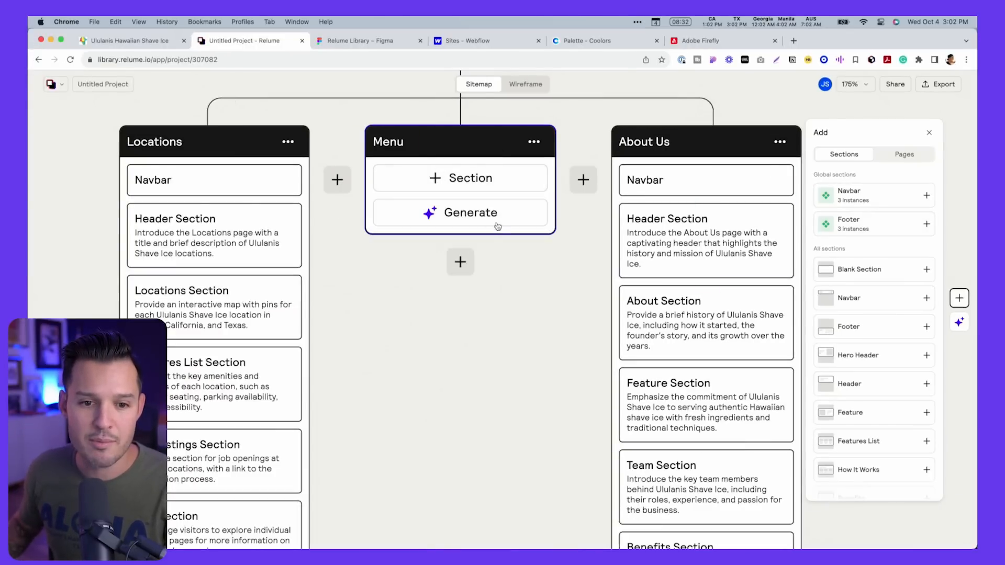
{"action": "left_click", "coordinate": [497, 226]}
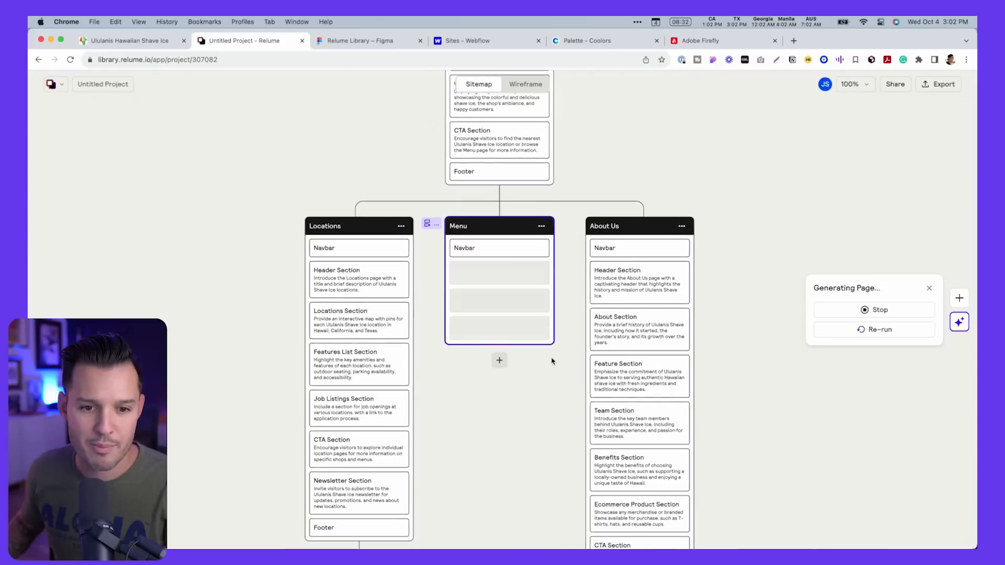
Generate AI sections for the empty Location page beneath Locations.
{"action": "scroll", "coordinate": [552, 361], "scroll_direction": "down", "scroll_amount": 5}
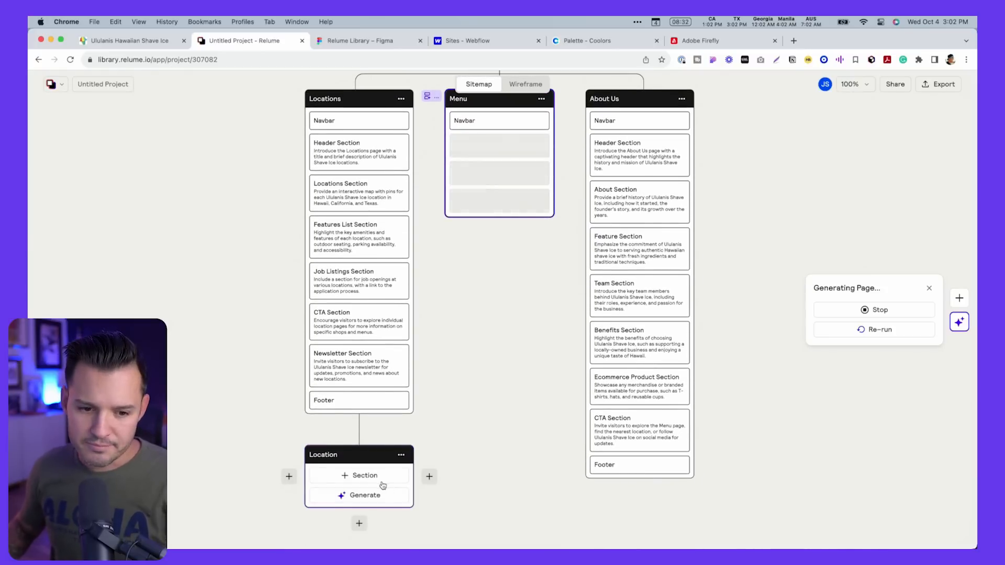
{"action": "left_click", "coordinate": [383, 485]}
{"action": "scroll", "coordinate": [470, 340], "scroll_direction": "down", "scroll_amount": 3}
{"action": "scroll", "coordinate": [491, 303], "scroll_direction": "up", "scroll_amount": 5}
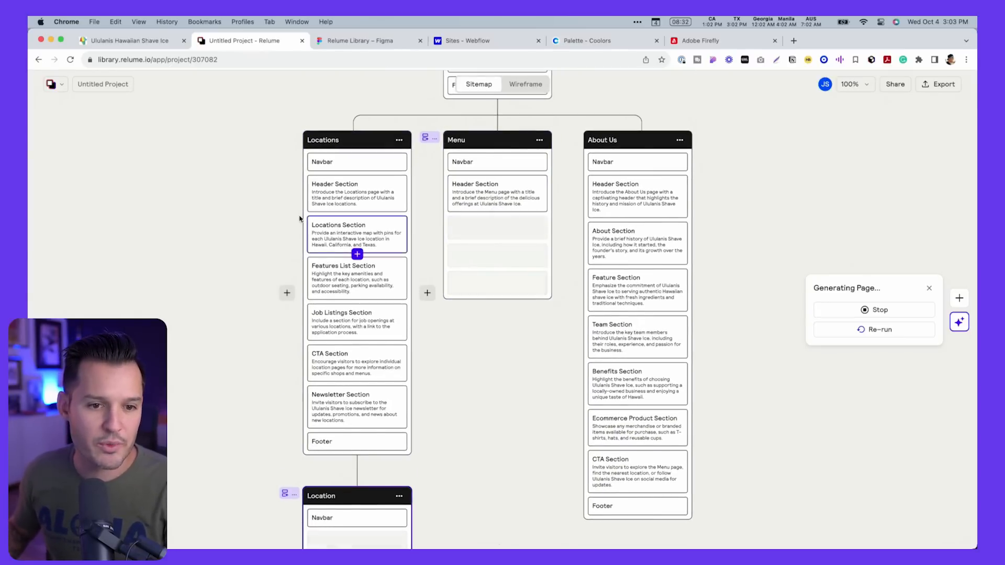
Examine the section descriptions generated for the Locations and Menu pages, starting with the Locations page's Header Section.
{"action": "scroll", "coordinate": [299, 219], "scroll_direction": "down", "scroll_amount": 2}
{"action": "scroll", "coordinate": [300, 219], "scroll_direction": "up", "scroll_amount": 5}
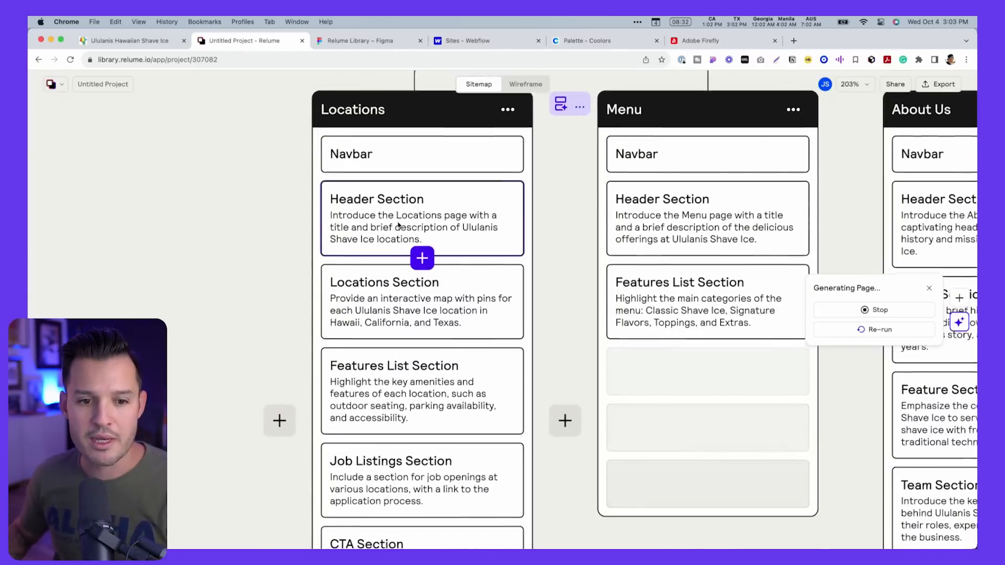
{"action": "scroll", "coordinate": [398, 225], "scroll_direction": "down", "scroll_amount": 2}
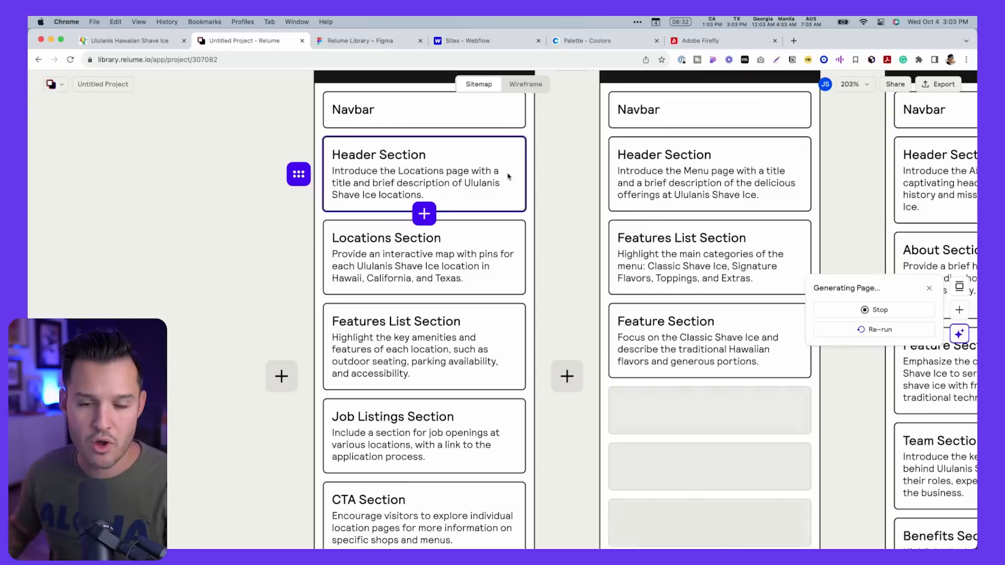
{"action": "key", "text": "Down"}
{"action": "key", "text": "Up"}
{"action": "key", "text": "Down"}
{"action": "key", "text": "Up"}
{"action": "scroll", "coordinate": [306, 152], "scroll_direction": "right", "scroll_amount": 1}
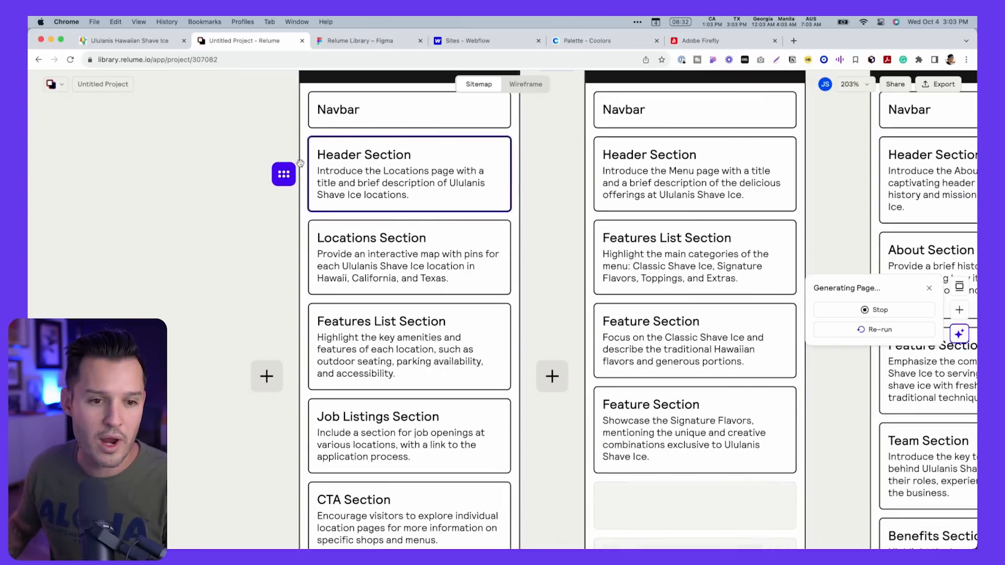
Try to move the Header Section higher within the Locations page.
{"action": "mouse_move", "coordinate": [283, 174]}
{"action": "left_mouse_down"}
{"action": "mouse_move", "coordinate": [302, 193]}
{"action": "mouse_move", "coordinate": [278, 233]}
{"action": "mouse_move", "coordinate": [283, 150]}
{"action": "mouse_move", "coordinate": [523, 144]}
{"action": "mouse_move", "coordinate": [601, 157]}
{"action": "mouse_move", "coordinate": [471, 160]}
{"action": "mouse_move", "coordinate": [263, 117]}
{"action": "mouse_move", "coordinate": [283, 157]}
{"action": "left_mouse_up"}
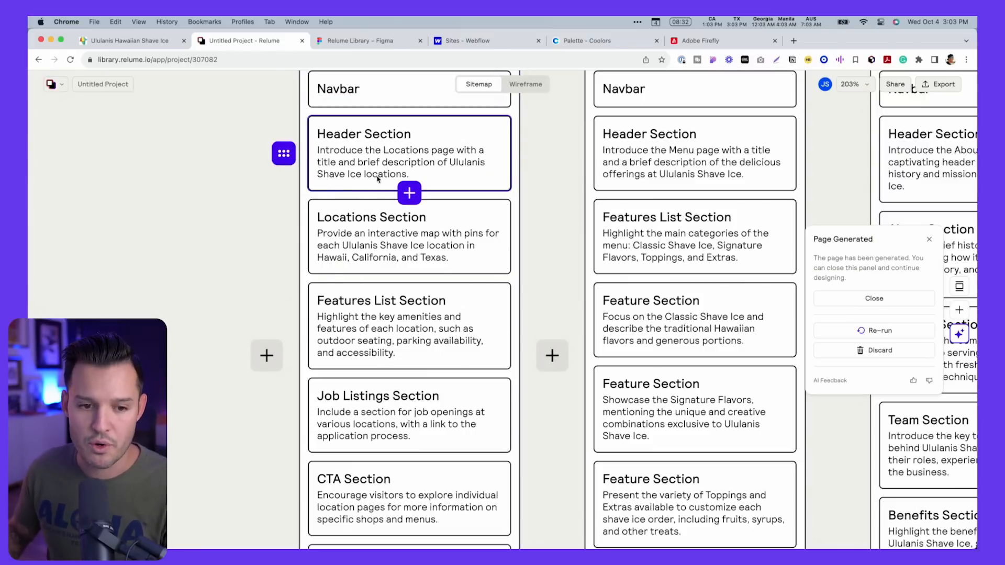
{"action": "scroll", "coordinate": [378, 209], "scroll_direction": "down", "scroll_amount": 3}
{"action": "scroll", "coordinate": [381, 240], "scroll_direction": "up", "scroll_amount": 5}
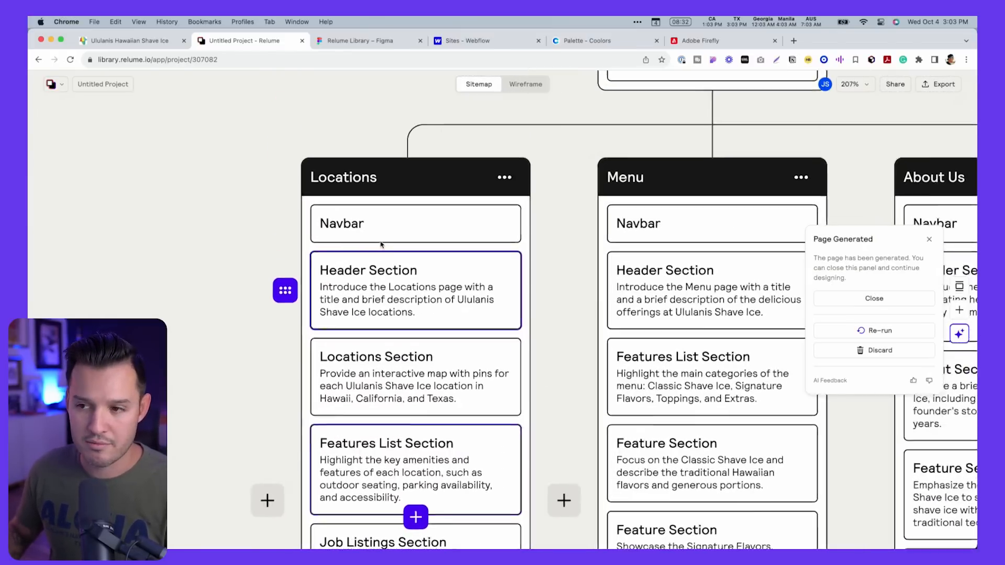
Rename the Locations page's Features List Section to "How it works".
{"action": "scroll", "coordinate": [380, 243], "scroll_direction": "down", "scroll_amount": 5}
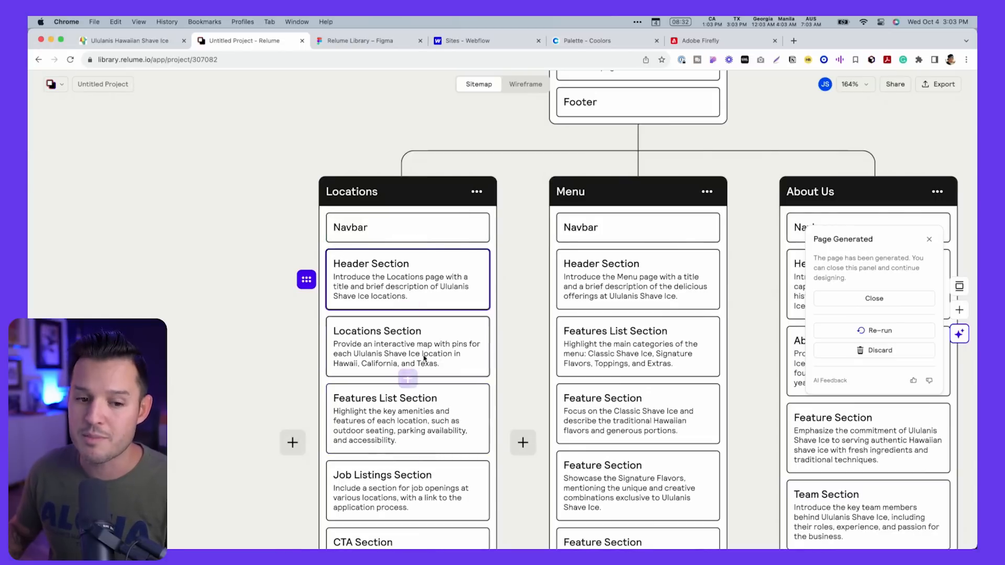
{"action": "scroll", "coordinate": [425, 359], "scroll_direction": "down", "scroll_amount": 5}
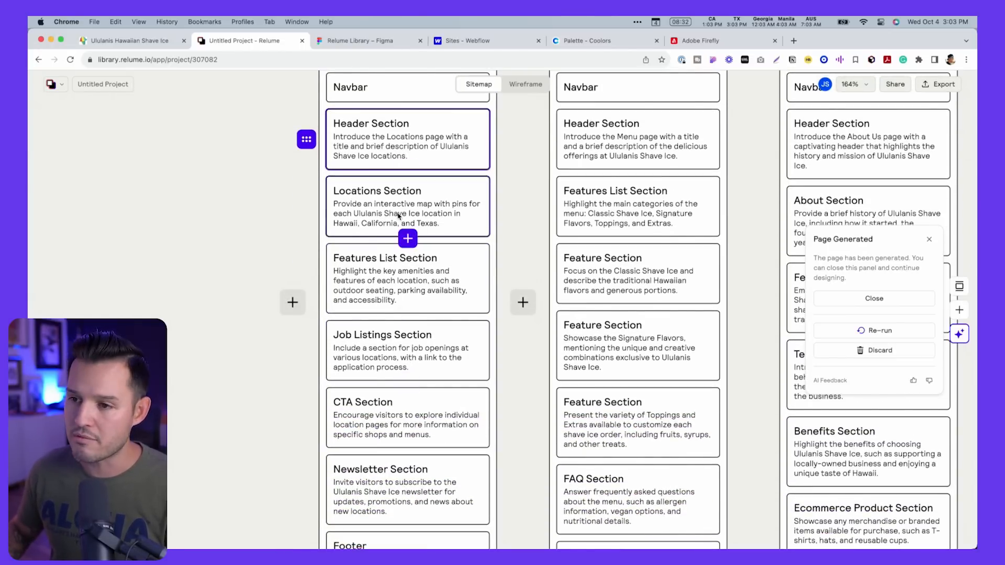
{"action": "scroll", "coordinate": [383, 290], "scroll_direction": "up", "scroll_amount": 5}
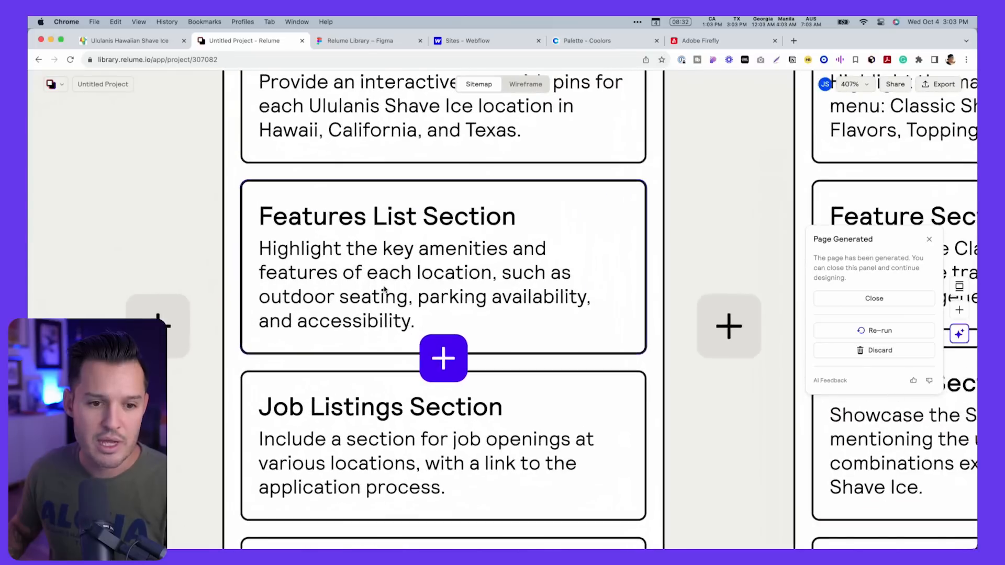
{"action": "double_click", "coordinate": [379, 229]}
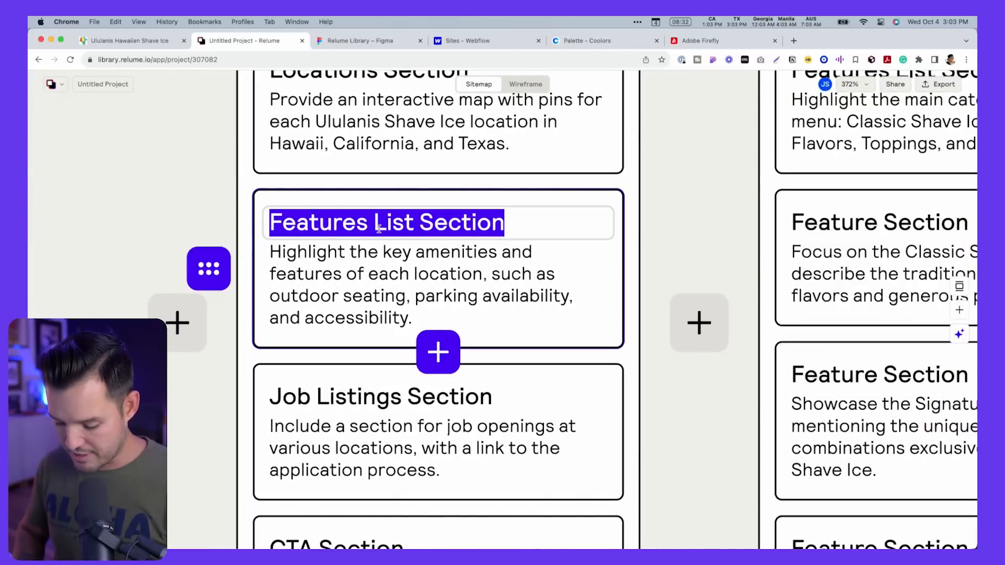
{"action": "type", "text": "How it works"}
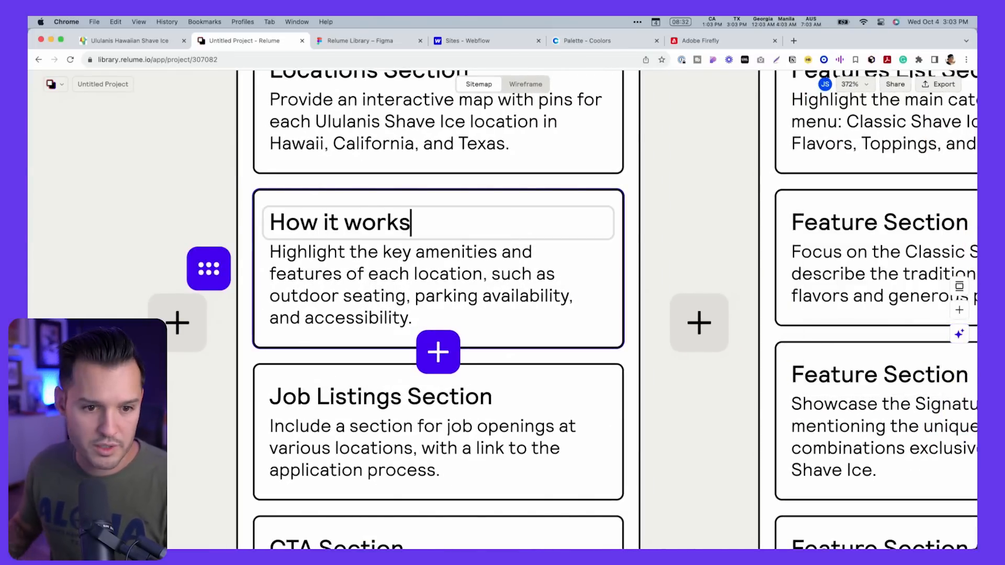
Replace the How it works description with "First select your flavors, second select your toppings, third eat and enjoy.".
{"action": "double_click", "coordinate": [387, 264]}
{"action": "type", "text": "COme in select your fl;avor"}
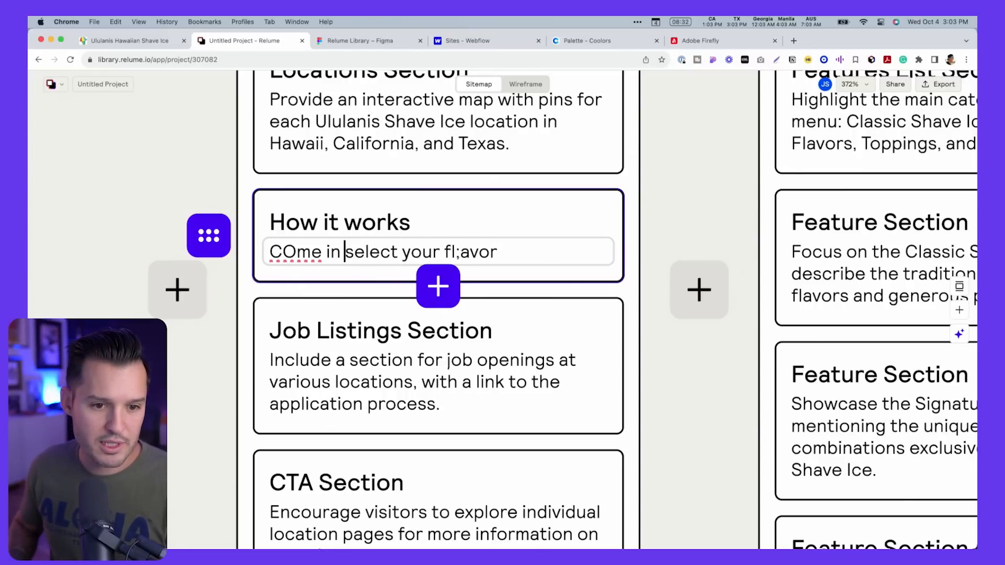
{"action": "key", "text": "super+shift+Left"}
{"action": "type", "text": "First"}
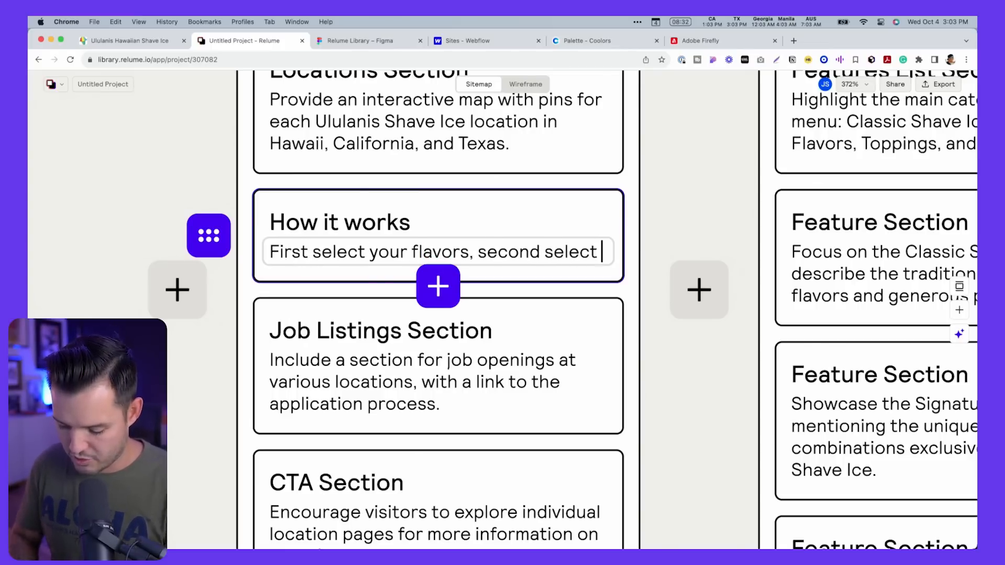
{"action": "type", "text": "your toppings."}
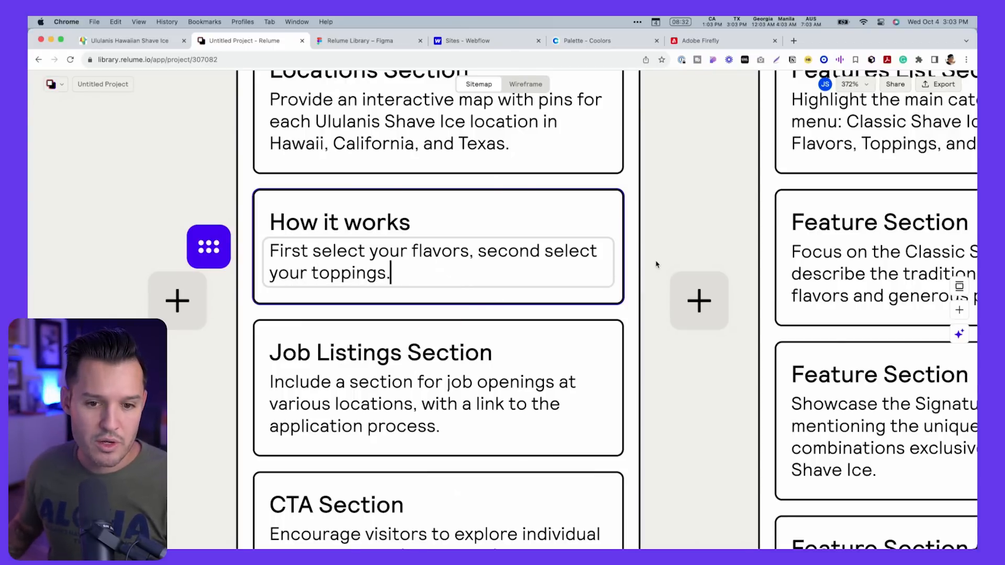
{"action": "scroll", "coordinate": [656, 264], "scroll_direction": "down", "scroll_amount": 3}
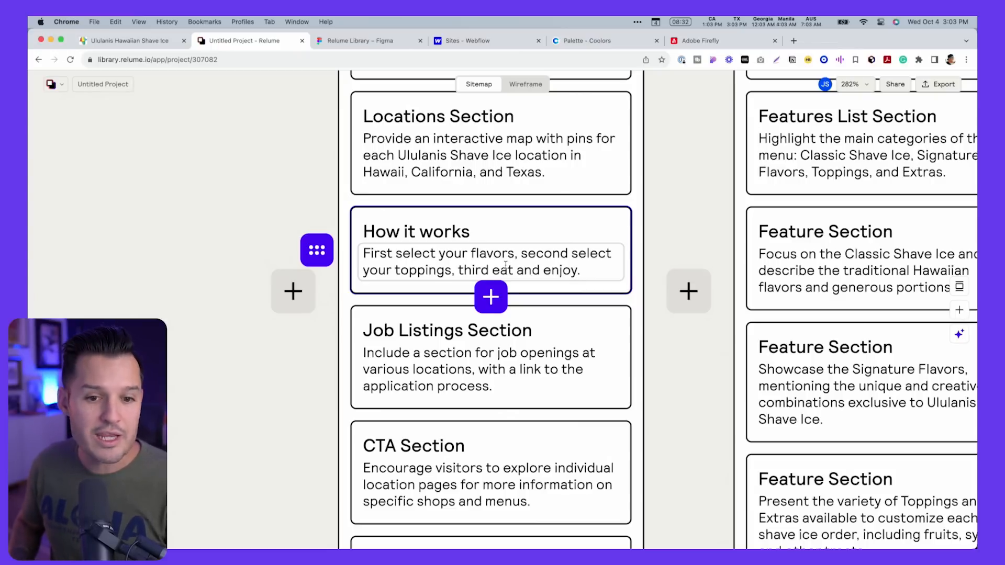
Replace "and enjoy." at the end of the How it works description with "with Aloha!".
{"action": "key", "text": "shift+super+Left"}
{"action": "key", "text": "Right"}
{"action": "key", "text": "shift+super+Left"}
{"action": "key", "text": "Right"}
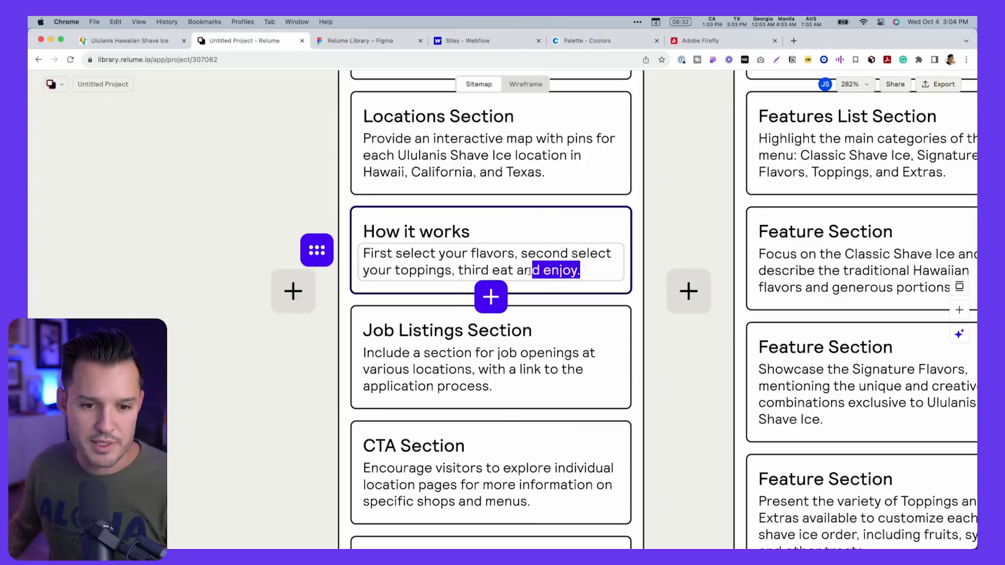
{"action": "type", "text": "with Aloha!"}
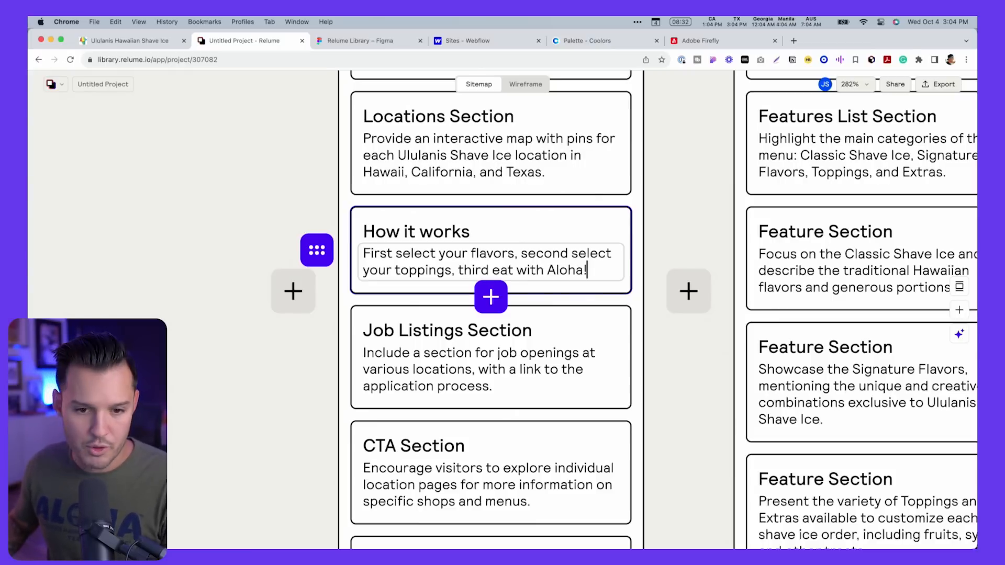
Look over the finished sitemap pages and switch the project to its wireframe view.
{"action": "scroll", "coordinate": [624, 291], "scroll_direction": "down", "scroll_amount": 10}
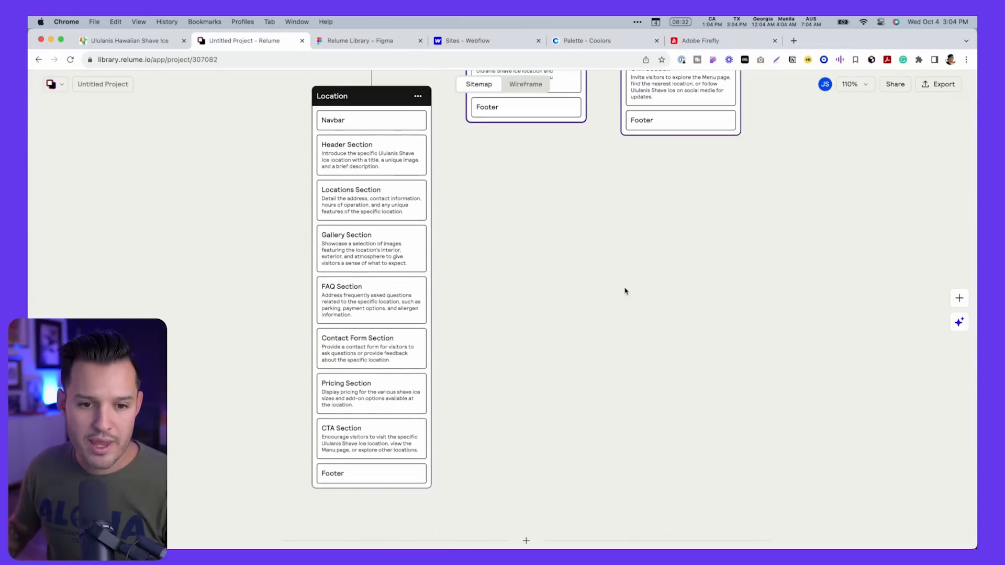
{"action": "scroll", "coordinate": [624, 292], "scroll_direction": "up", "scroll_amount": 10}
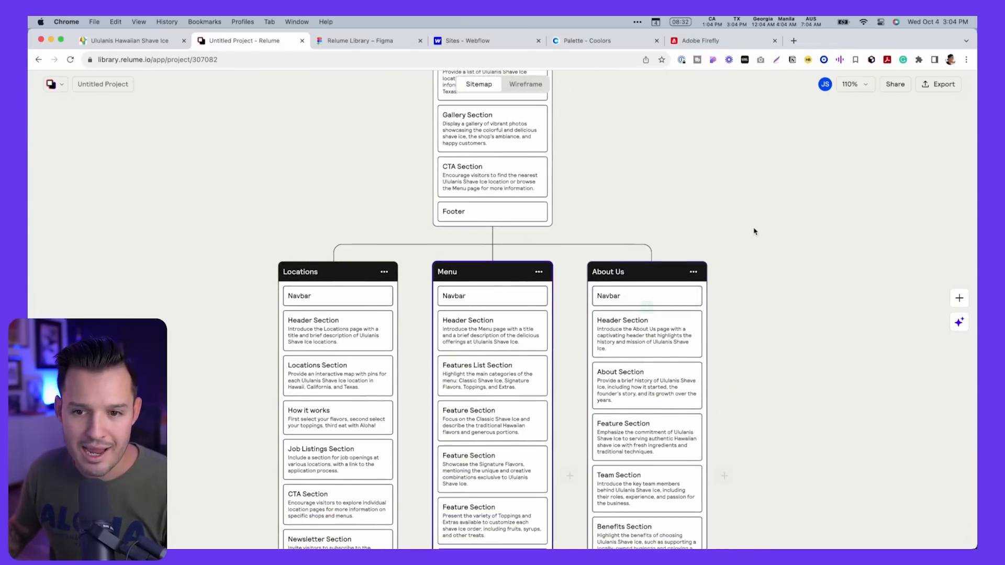
{"action": "scroll", "coordinate": [759, 228], "scroll_direction": "up", "scroll_amount": 3}
{"action": "scroll", "coordinate": [758, 227], "scroll_direction": "up", "scroll_amount": 5}
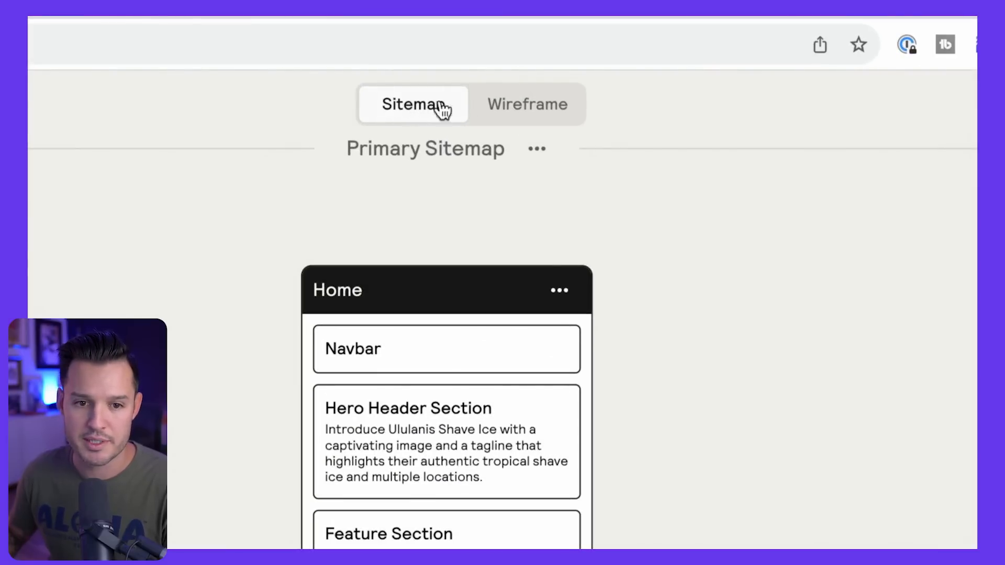
{"action": "left_click", "coordinate": [550, 109]}
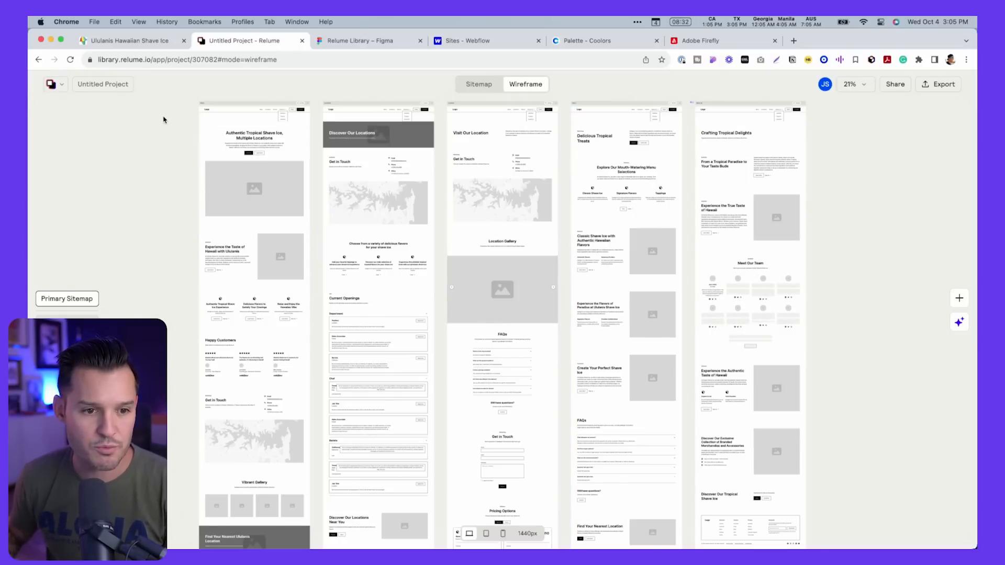
Examine the Home page wireframe from its navbar and hero header through the feature, testimonial and contact sections.
{"action": "scroll", "coordinate": [164, 119], "scroll_direction": "up", "scroll_amount": 5}
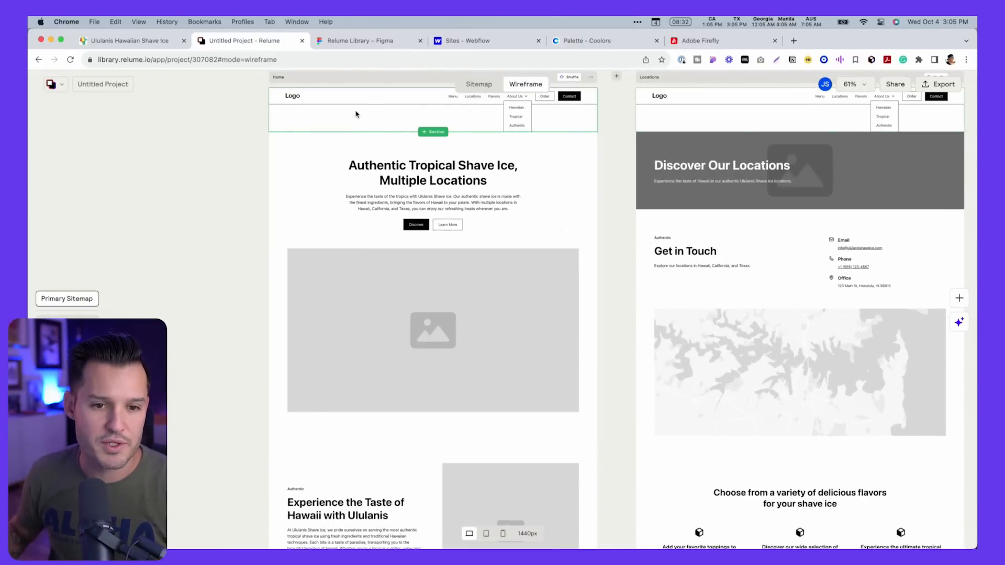
{"action": "scroll", "coordinate": [461, 132], "scroll_direction": "up", "scroll_amount": 2}
{"action": "scroll", "coordinate": [461, 131], "scroll_direction": "up", "scroll_amount": 5}
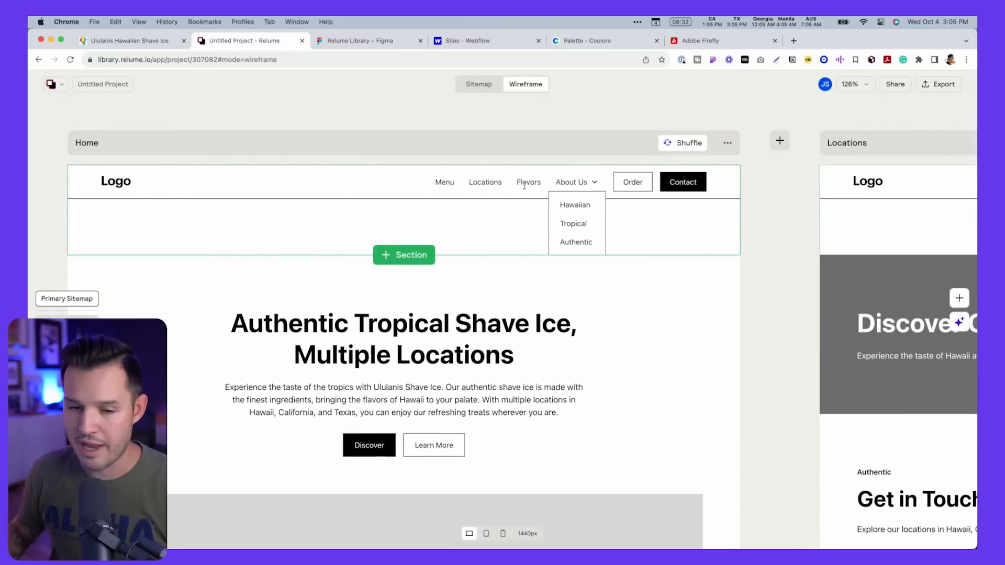
{"action": "scroll", "coordinate": [576, 217], "scroll_direction": "down", "scroll_amount": 5}
{"action": "scroll", "coordinate": [544, 217], "scroll_direction": "down", "scroll_amount": 3}
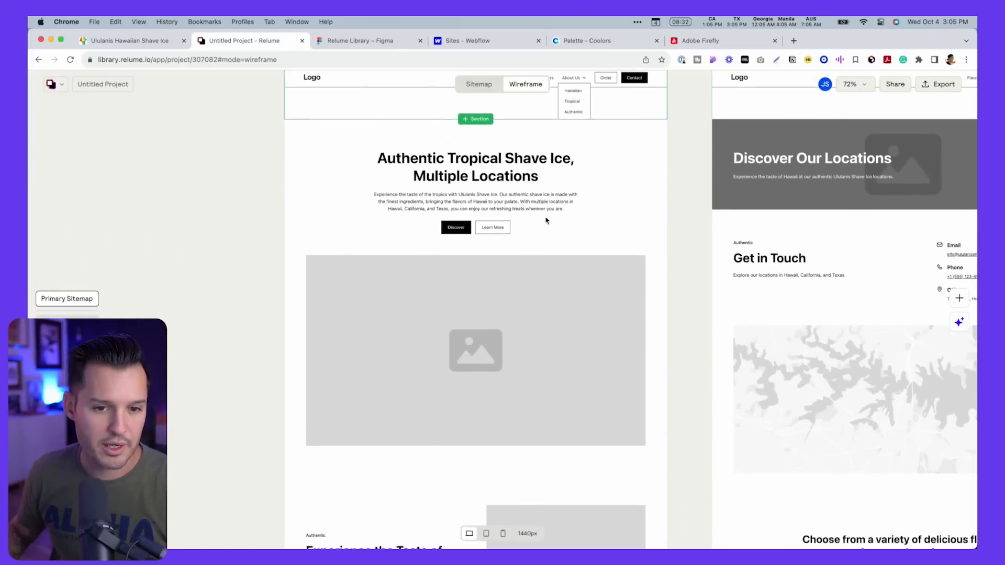
{"action": "scroll", "coordinate": [621, 191], "scroll_direction": "down", "scroll_amount": 5}
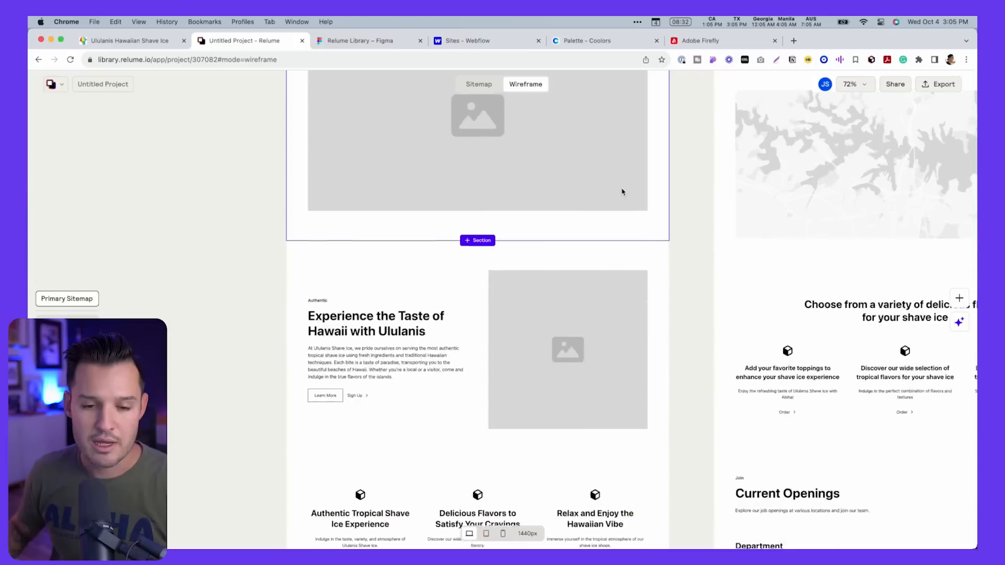
{"action": "scroll", "coordinate": [621, 191], "scroll_direction": "up", "scroll_amount": 4}
{"action": "scroll", "coordinate": [589, 187], "scroll_direction": "down", "scroll_amount": 5}
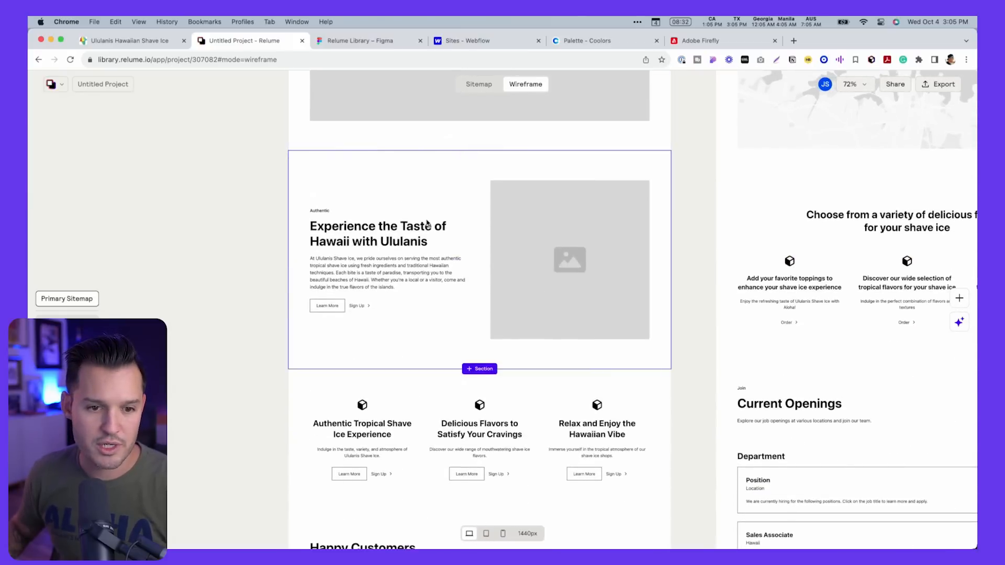
{"action": "scroll", "coordinate": [440, 214], "scroll_direction": "down", "scroll_amount": 4}
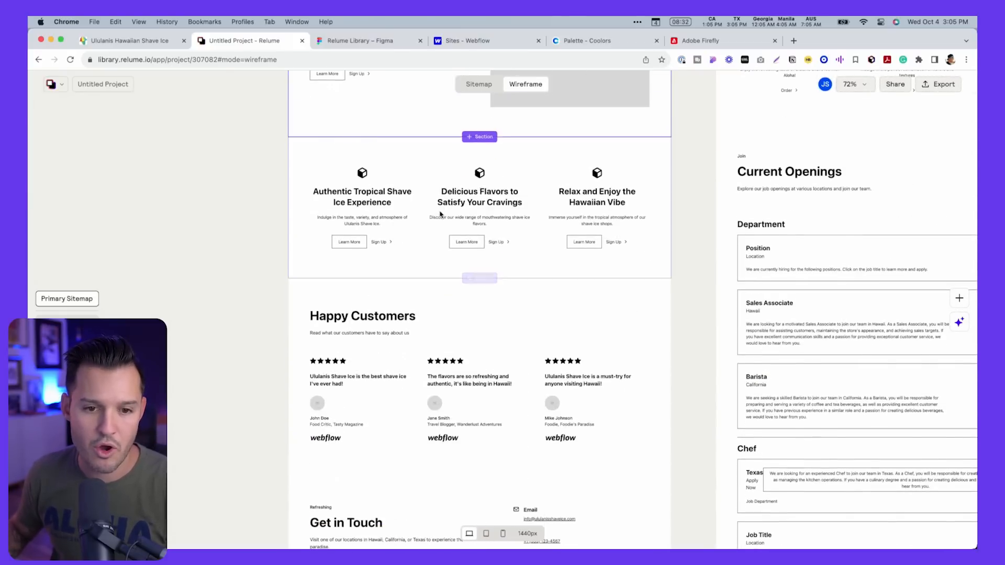
{"action": "scroll", "coordinate": [554, 219], "scroll_direction": "down", "scroll_amount": 4}
{"action": "scroll", "coordinate": [573, 245], "scroll_direction": "up", "scroll_amount": 3}
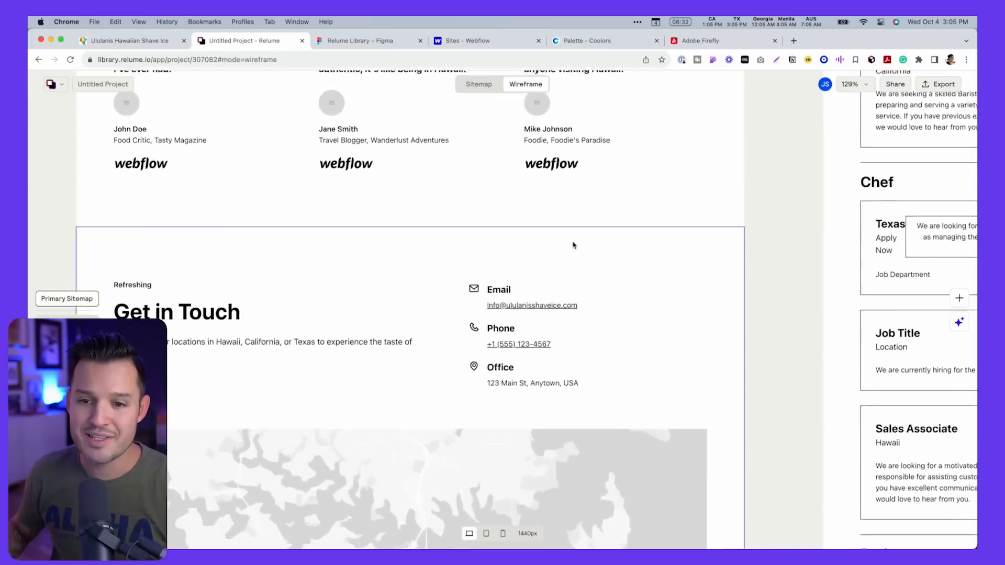
{"action": "scroll", "coordinate": [573, 245], "scroll_direction": "down", "scroll_amount": 4}
{"action": "scroll", "coordinate": [573, 245], "scroll_direction": "up", "scroll_amount": 2}
{"action": "scroll", "coordinate": [573, 245], "scroll_direction": "up", "scroll_amount": 4}
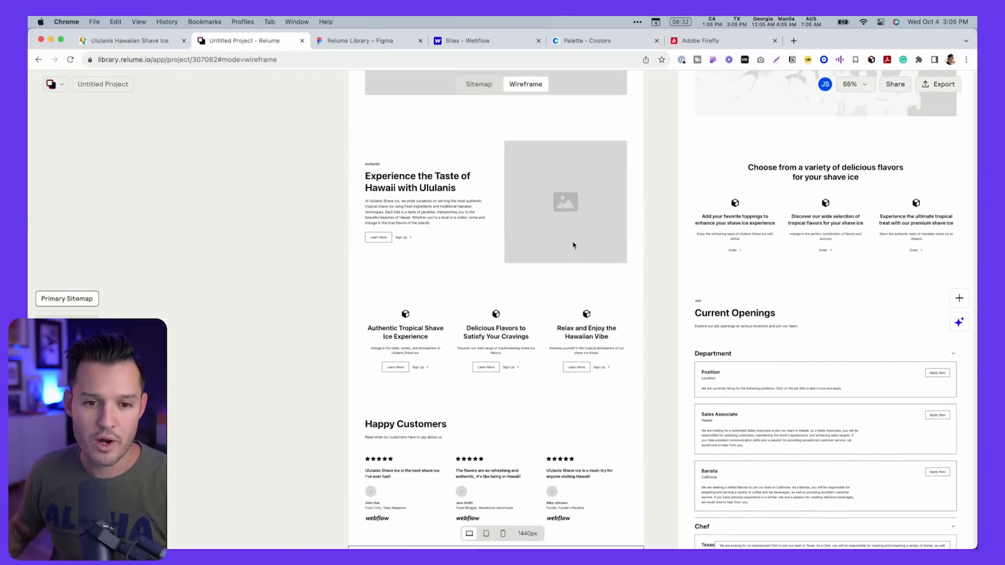
Try moving the Home page's three-column features section below Happy Customers and return it to its original place.
{"action": "left_click", "coordinate": [590, 298]}
{"action": "key", "text": "Down"}
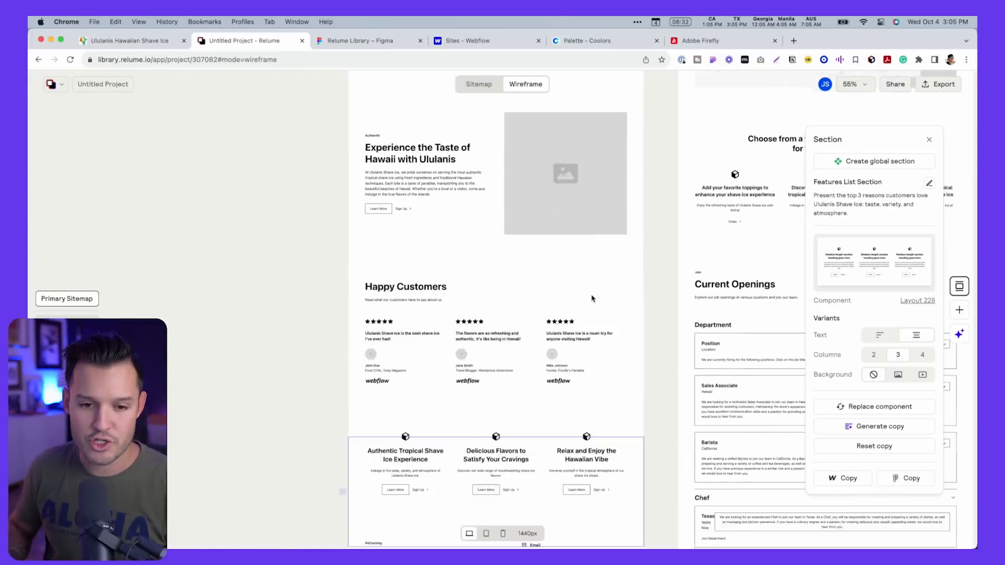
{"action": "key", "text": "Up"}
{"action": "key", "text": "Up"}
{"action": "key", "text": "Down"}
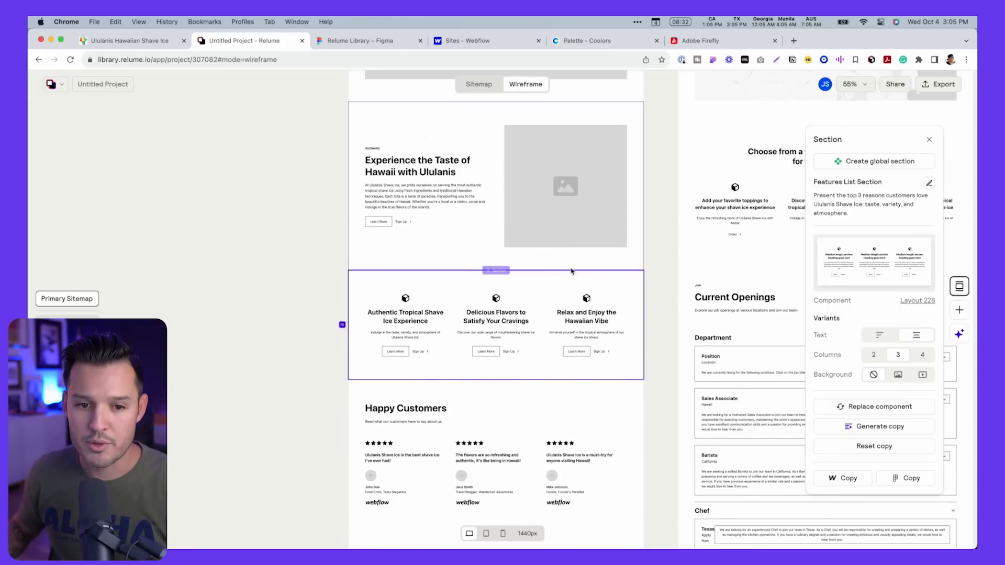
Replace the Home page's hero header component with Header 76 and check its generated heading, text and buttons.
{"action": "scroll", "coordinate": [630, 148], "scroll_direction": "up", "scroll_amount": 4}
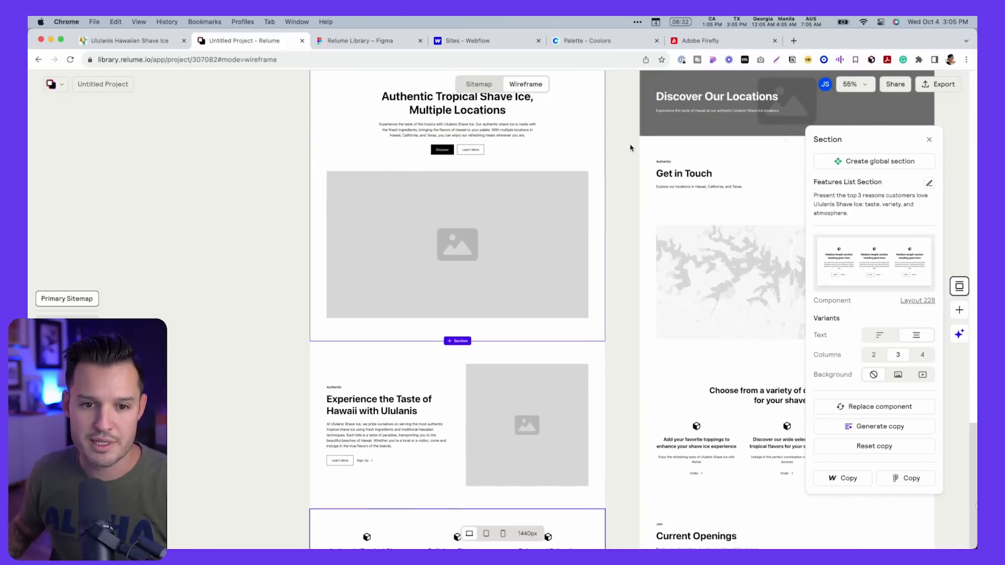
{"action": "left_click", "coordinate": [573, 151]}
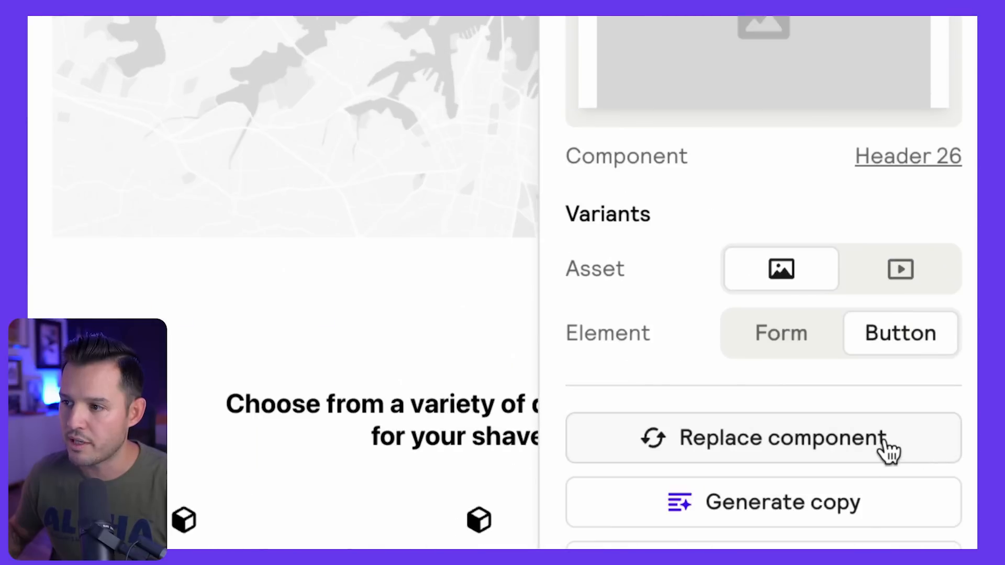
{"action": "left_click", "coordinate": [885, 442]}
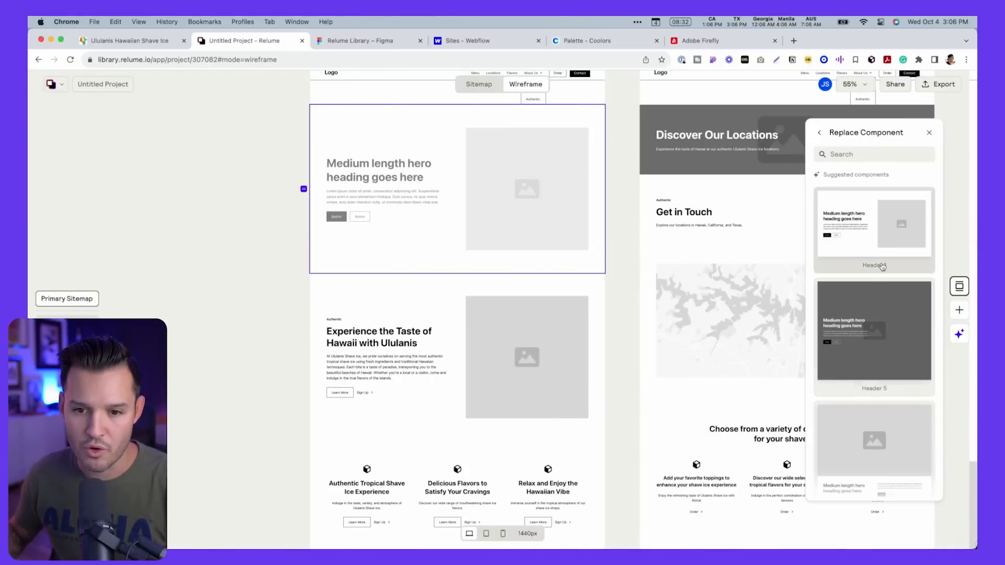
{"action": "scroll", "coordinate": [887, 314], "scroll_direction": "down", "scroll_amount": 5}
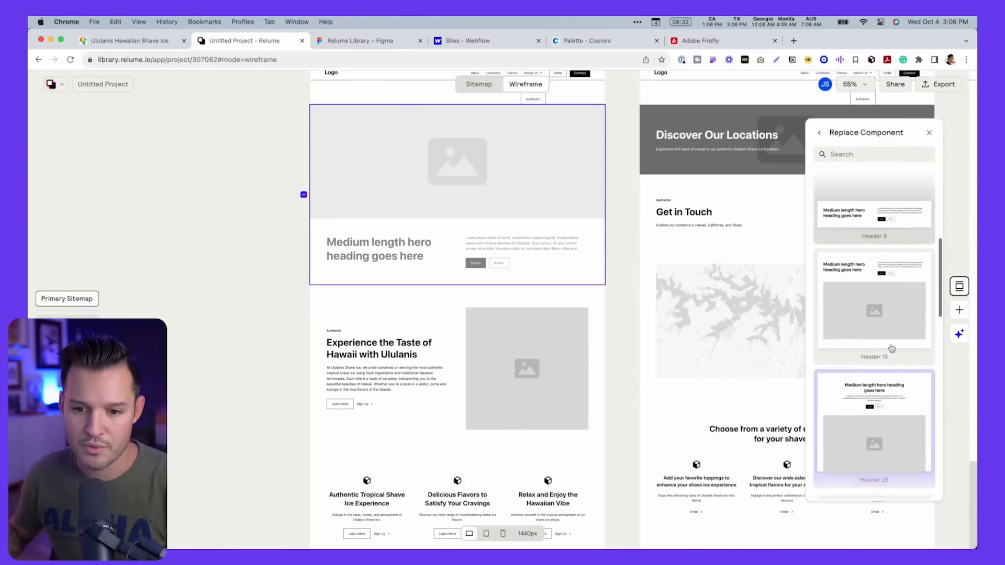
{"action": "scroll", "coordinate": [891, 348], "scroll_direction": "down", "scroll_amount": 5}
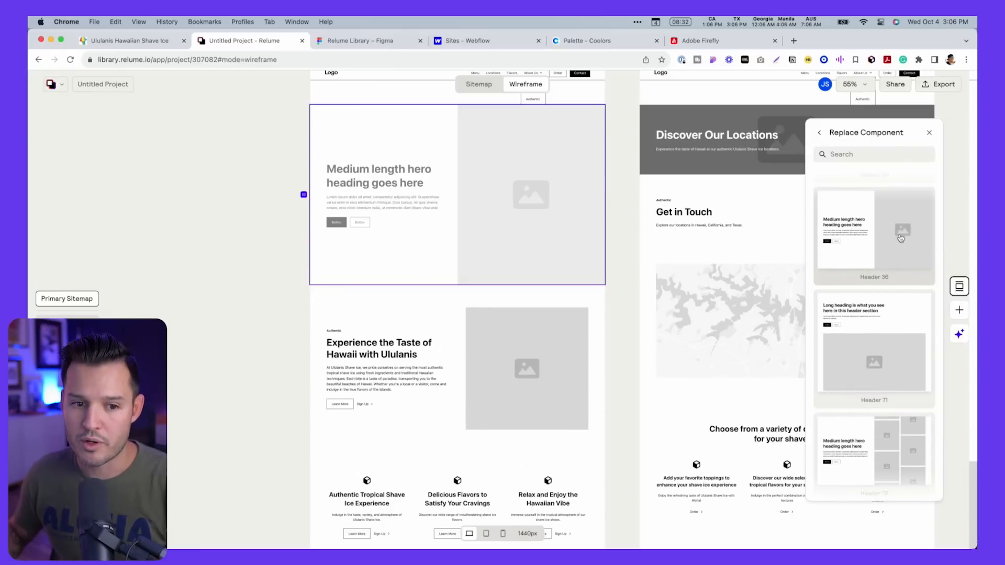
{"action": "scroll", "coordinate": [900, 237], "scroll_direction": "down", "scroll_amount": 1}
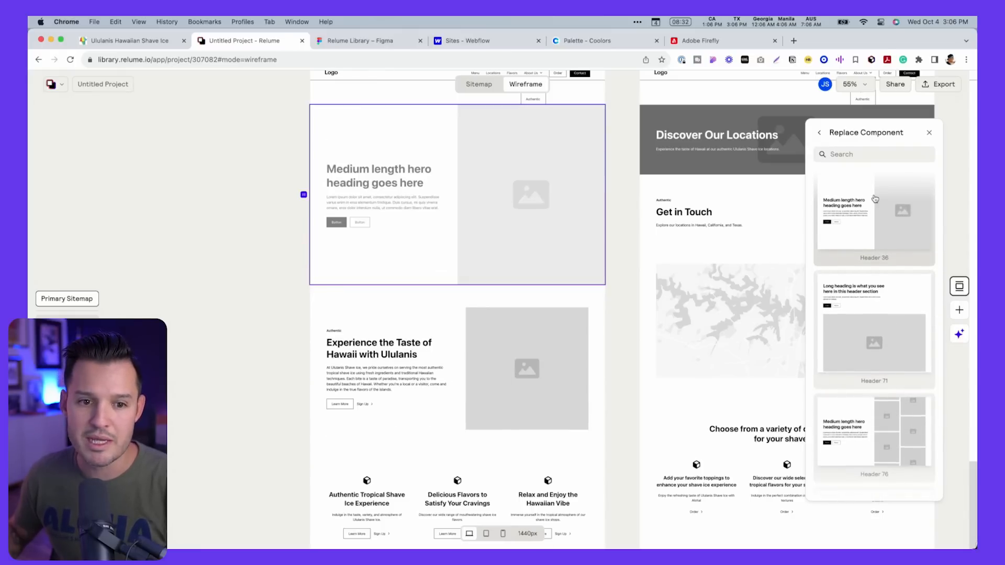
{"action": "scroll", "coordinate": [871, 220], "scroll_direction": "down", "scroll_amount": 4}
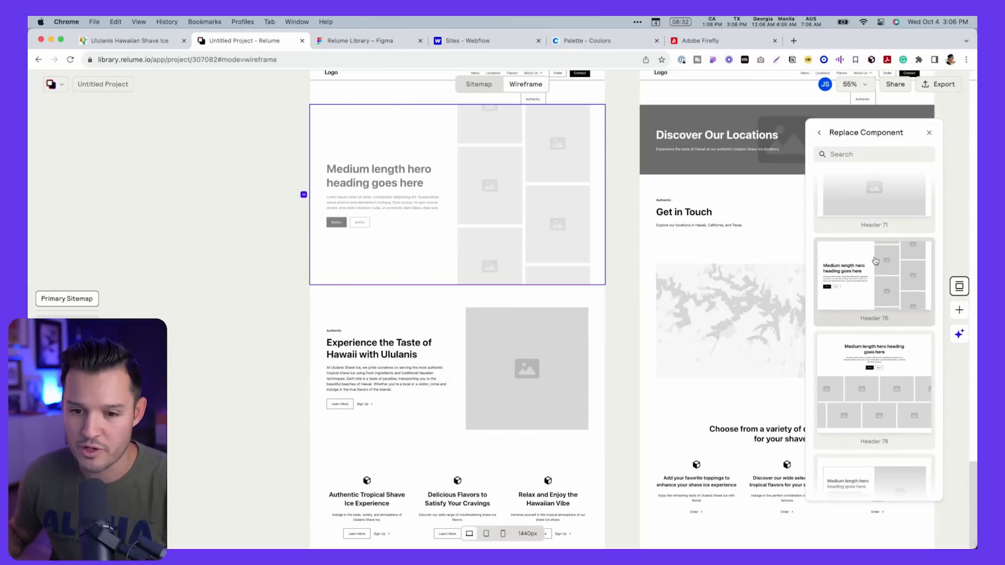
{"action": "left_click", "coordinate": [875, 261]}
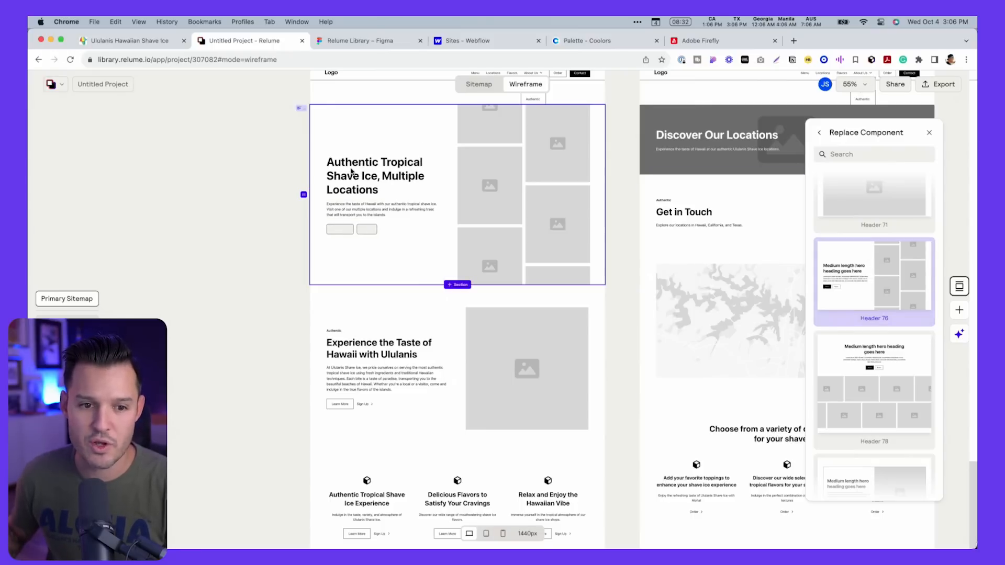
{"action": "scroll", "coordinate": [354, 173], "scroll_direction": "down", "scroll_amount": 3}
{"action": "scroll", "coordinate": [352, 172], "scroll_direction": "up", "scroll_amount": 10}
{"action": "scroll", "coordinate": [352, 172], "scroll_direction": "down", "scroll_amount": 3}
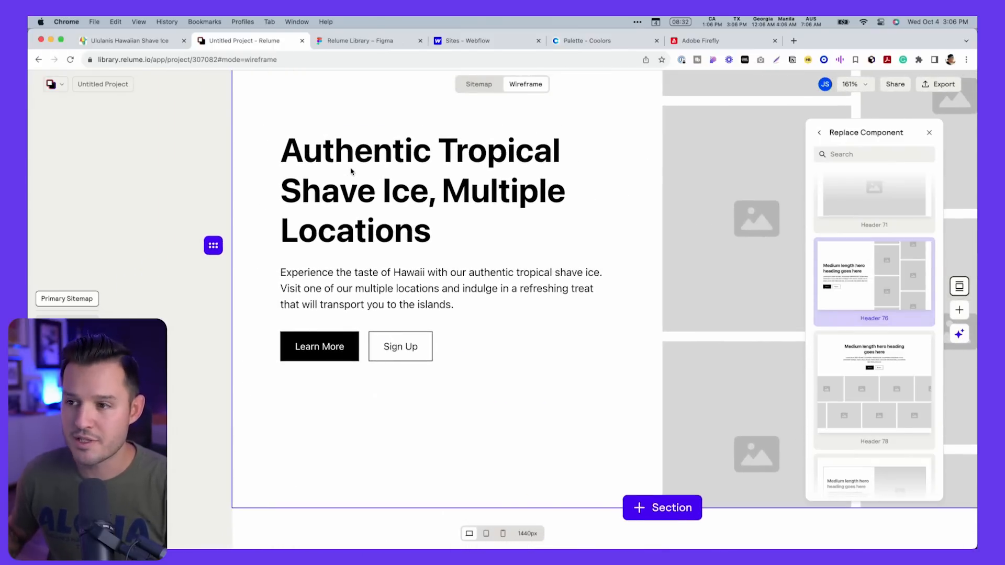
{"action": "scroll", "coordinate": [351, 171], "scroll_direction": "up", "scroll_amount": 2}
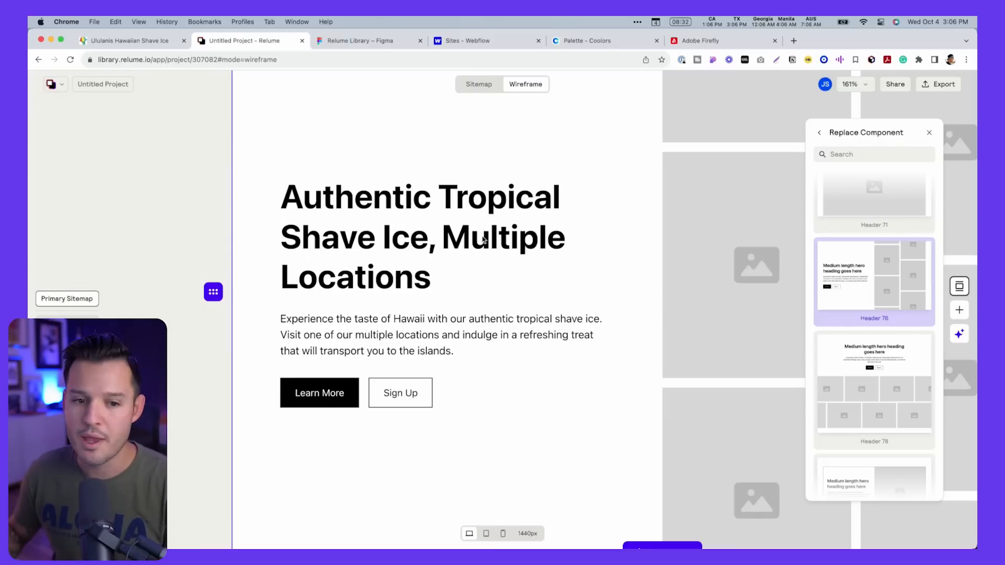
Generate new AI copy for the Home page's Hero Header section using the Header 76 component.
{"action": "scroll", "coordinate": [483, 239], "scroll_direction": "down", "scroll_amount": 5}
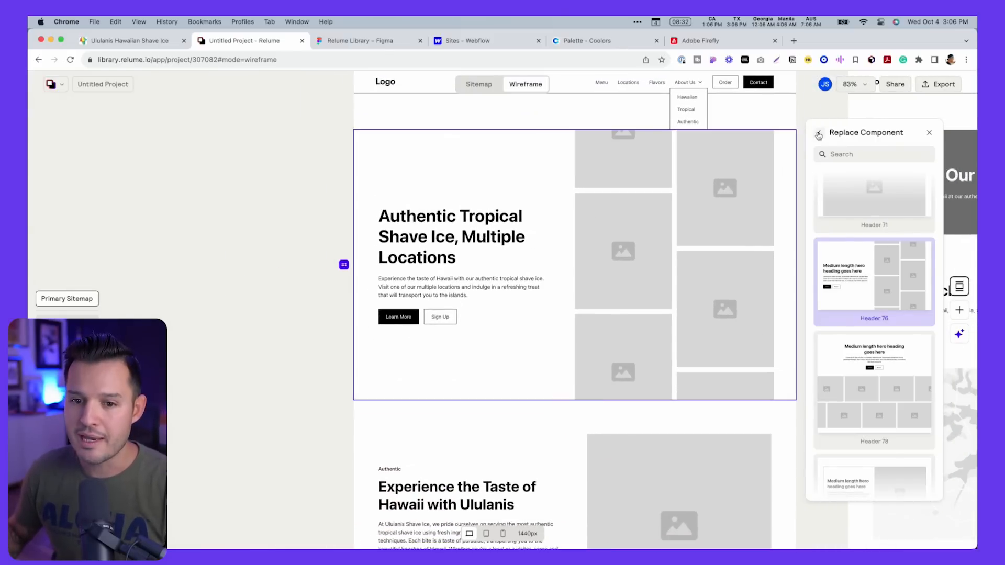
{"action": "left_click", "coordinate": [818, 136]}
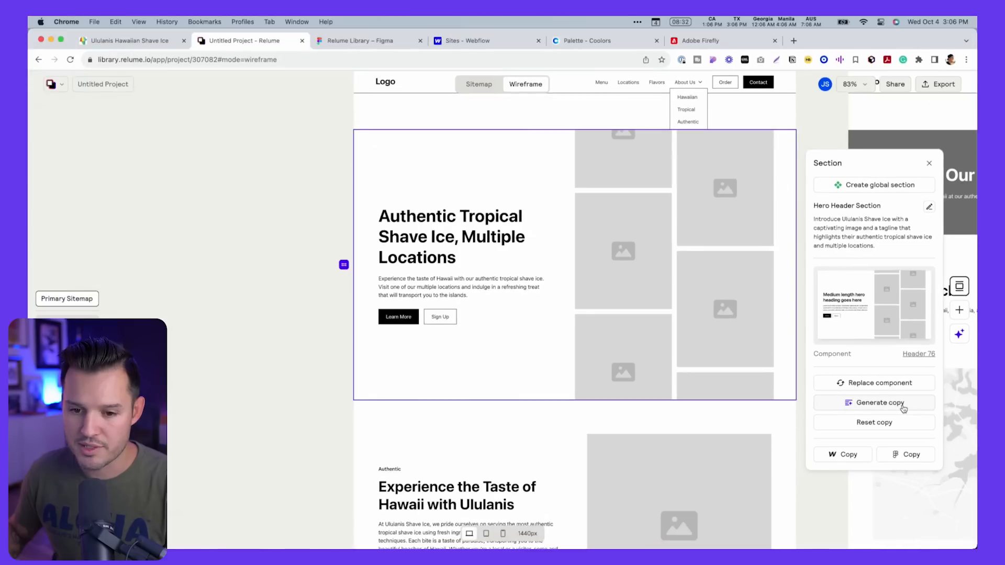
{"action": "left_click", "coordinate": [876, 407]}
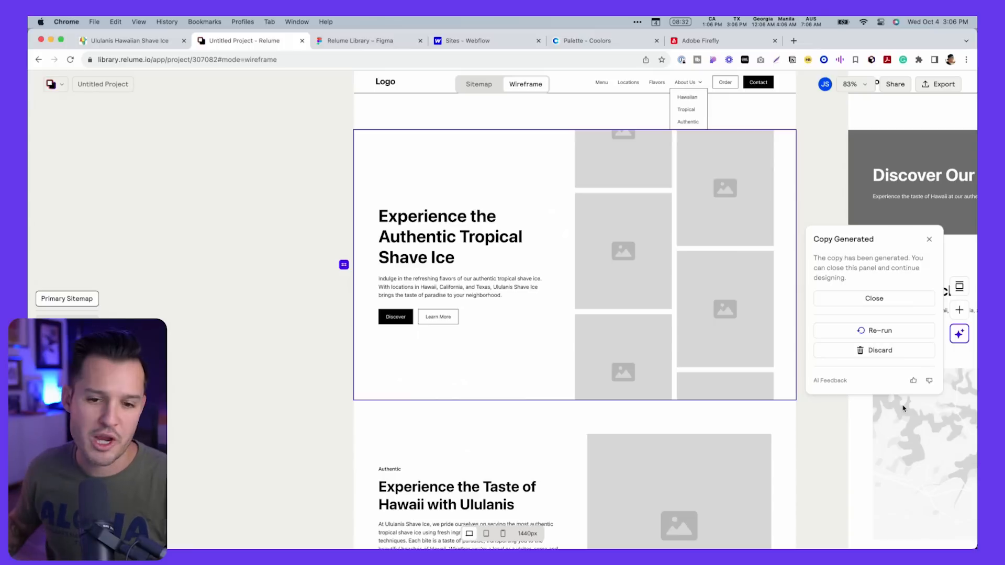
Review the wireframe sections below the Home page's hero and compare them with the neighbouring pages.
{"action": "scroll", "coordinate": [325, 316], "scroll_direction": "right", "scroll_amount": 5}
{"action": "scroll", "coordinate": [323, 313], "scroll_direction": "down", "scroll_amount": 8}
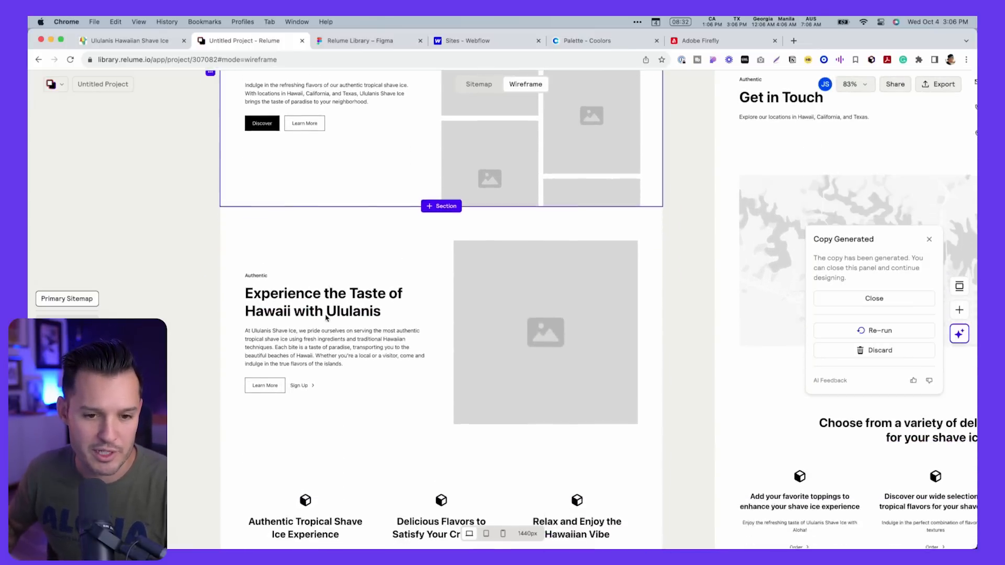
{"action": "scroll", "coordinate": [323, 313], "scroll_direction": "down", "scroll_amount": 5}
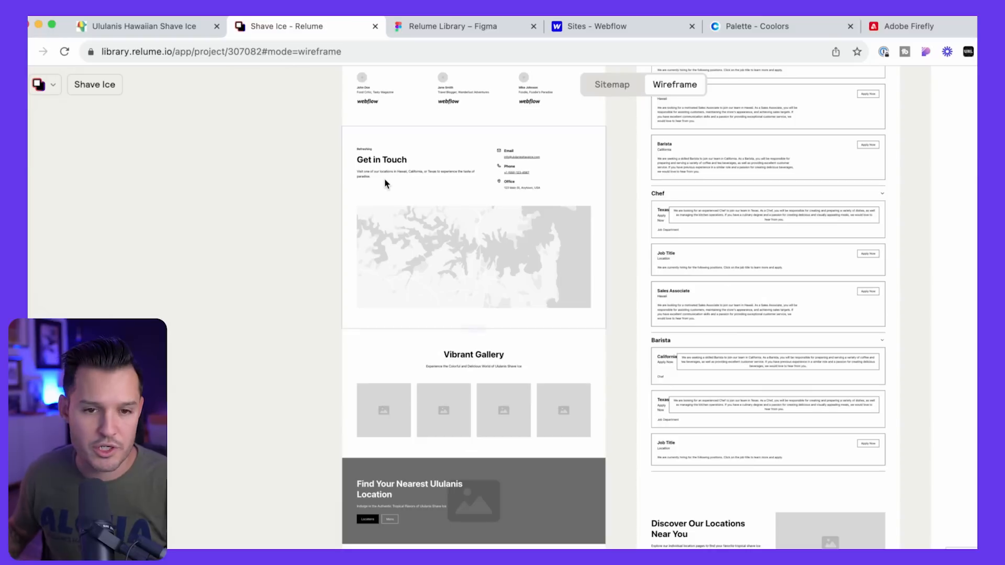
{"action": "scroll", "coordinate": [385, 179], "scroll_direction": "up", "scroll_amount": 3}
{"action": "scroll", "coordinate": [385, 179], "scroll_direction": "down", "scroll_amount": 5}
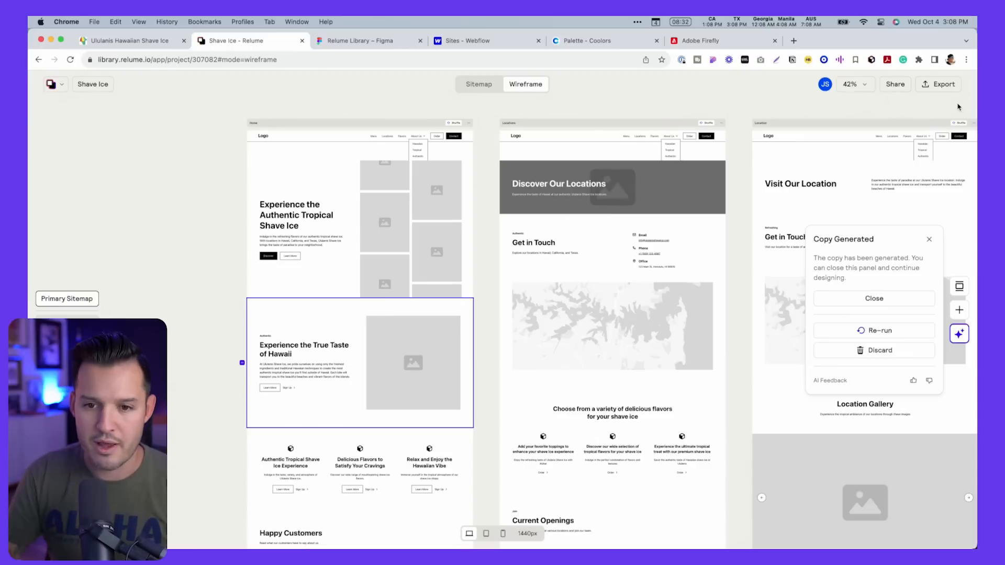
Check what exporting the project to Figma requires and view the Relume Library plugin's Figma Community page.
{"action": "left_click", "coordinate": [947, 87]}
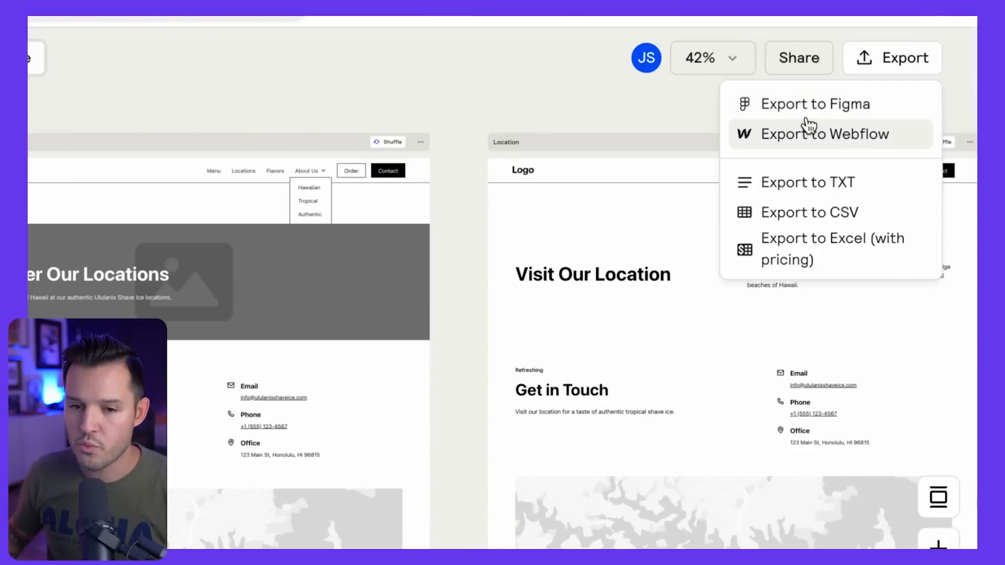
{"action": "left_click", "coordinate": [840, 112]}
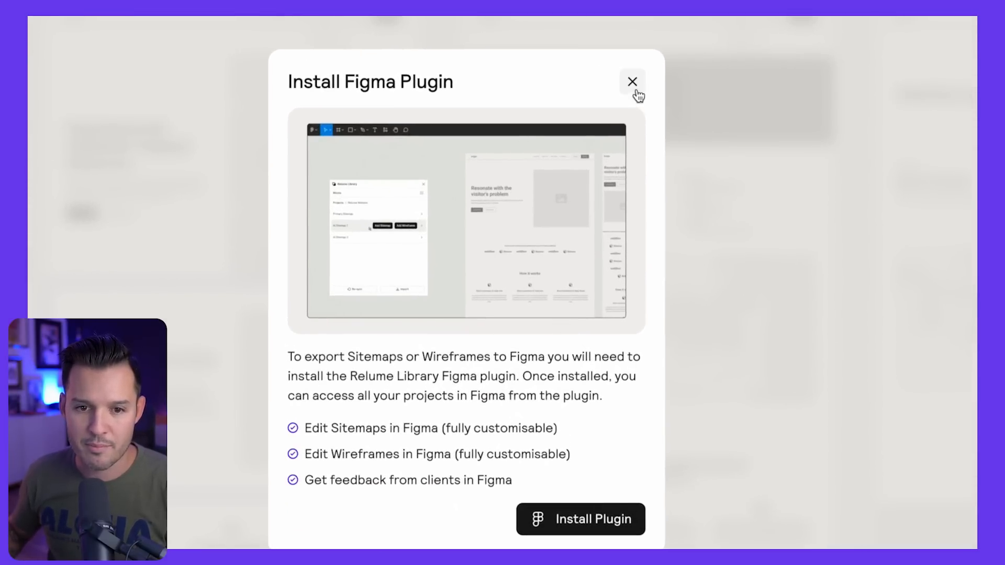
{"action": "left_click", "coordinate": [634, 88]}
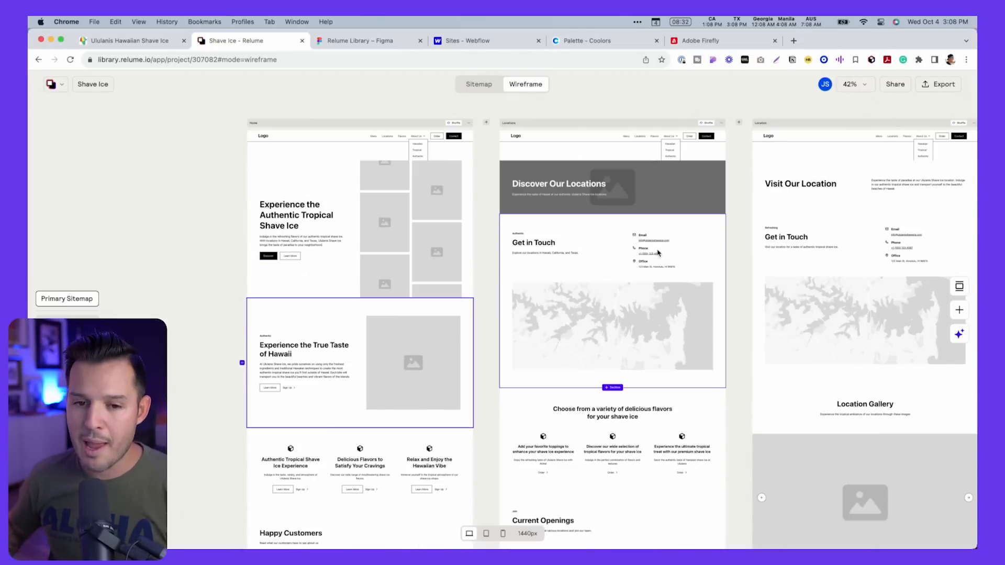
{"action": "left_click", "coordinate": [367, 41]}
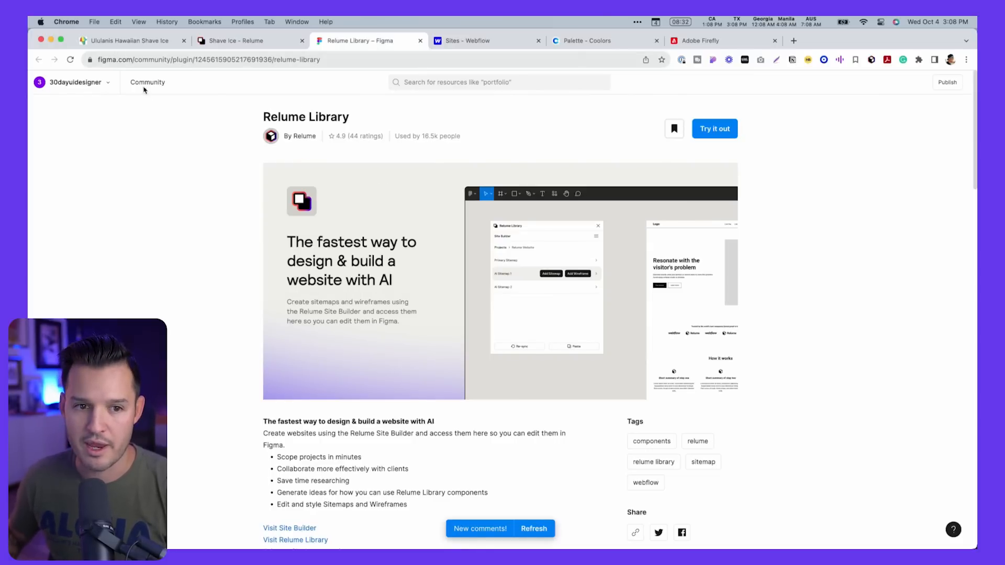
Switch to the Figma app and read the Relume Library Figma Kit's Welcome documentation.
{"action": "key", "text": "super+Tab"}
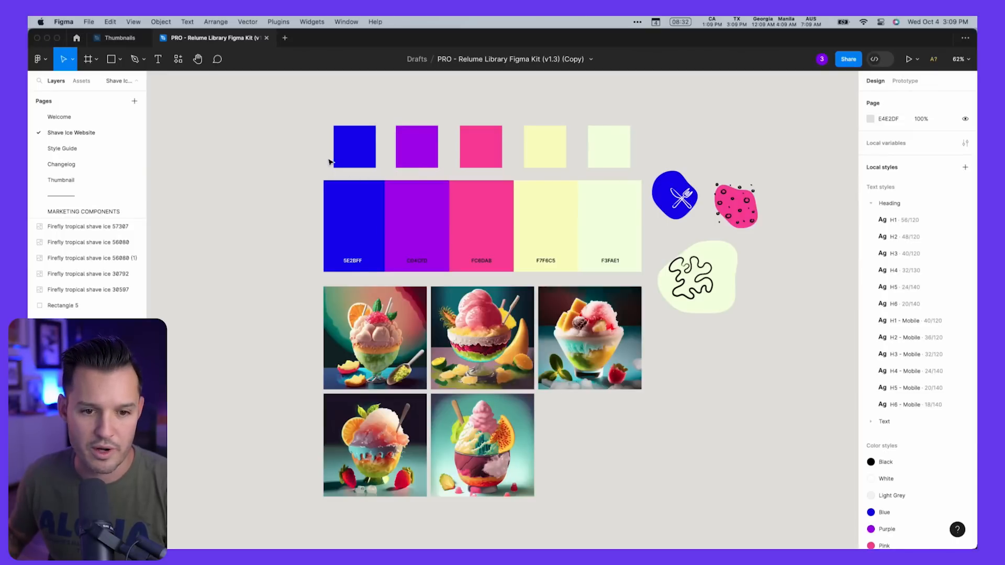
{"action": "left_click", "coordinate": [55, 117]}
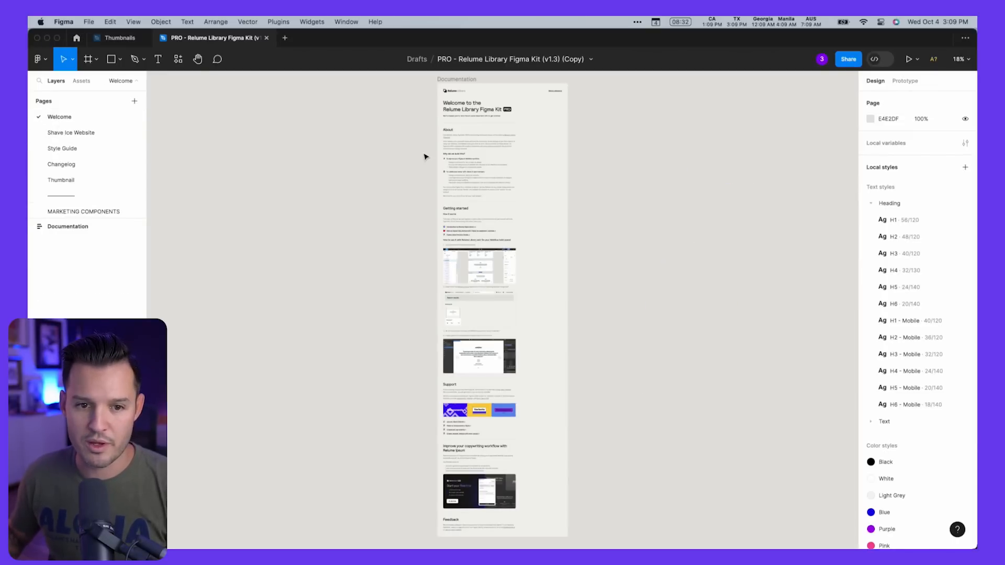
{"action": "left_click_drag", "start_coordinate": [440, 93], "coordinate": [598, 272]}
{"action": "scroll", "coordinate": [500, 273], "scroll_direction": "down", "scroll_amount": 10}
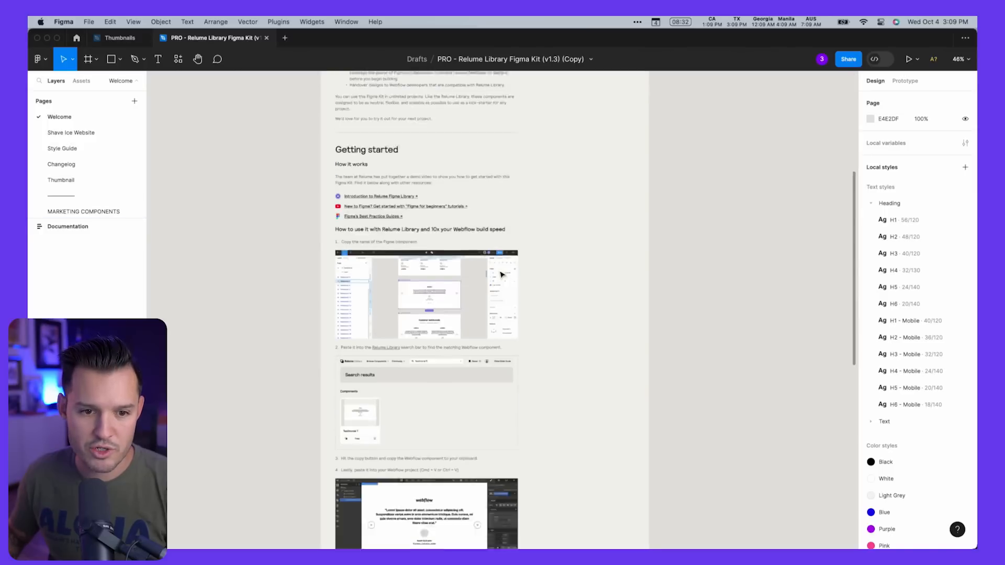
Examine the kit's Style Guide page, covering its typography, buttons and other UI elements.
{"action": "left_click", "coordinate": [72, 149]}
{"action": "scroll", "coordinate": [565, 199], "scroll_direction": "up", "scroll_amount": 3}
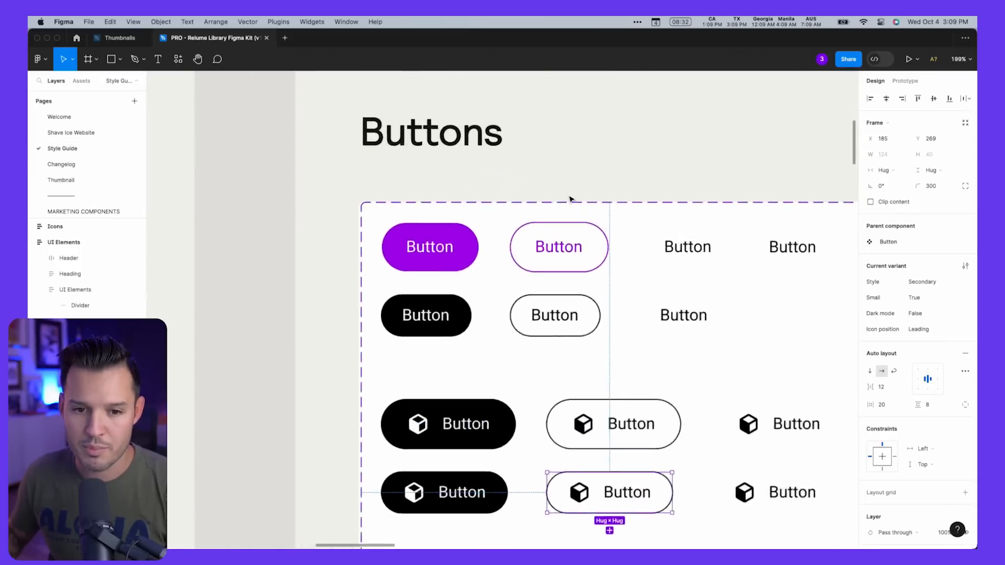
{"action": "scroll", "coordinate": [570, 198], "scroll_direction": "down", "scroll_amount": 10}
{"action": "scroll", "coordinate": [570, 199], "scroll_direction": "up", "scroll_amount": 4}
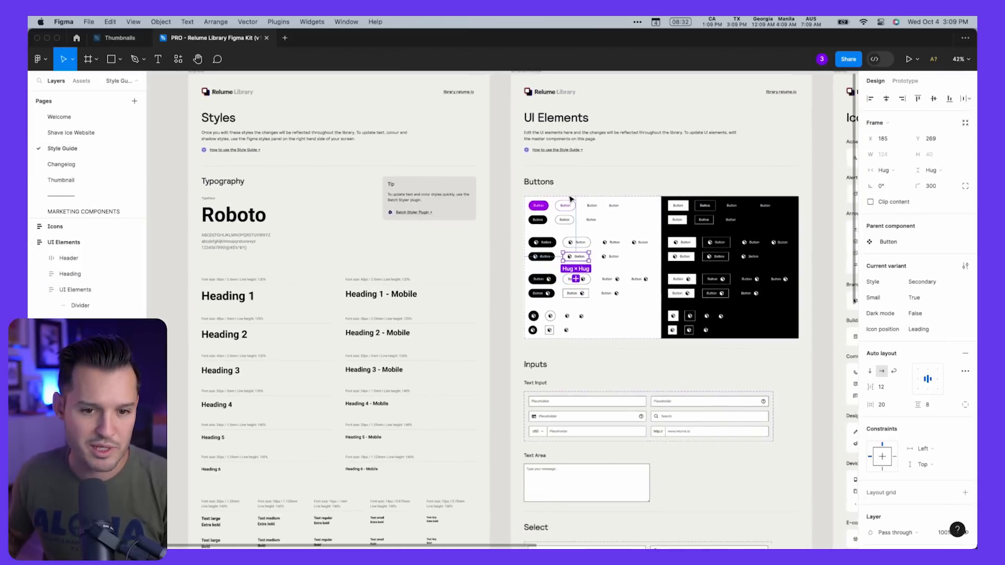
Browse the kit's Thumbnail, Footers and Careers pages and its Home Pages templates.
{"action": "left_click", "coordinate": [61, 180]}
{"action": "scroll", "coordinate": [73, 183], "scroll_direction": "down", "scroll_amount": 5}
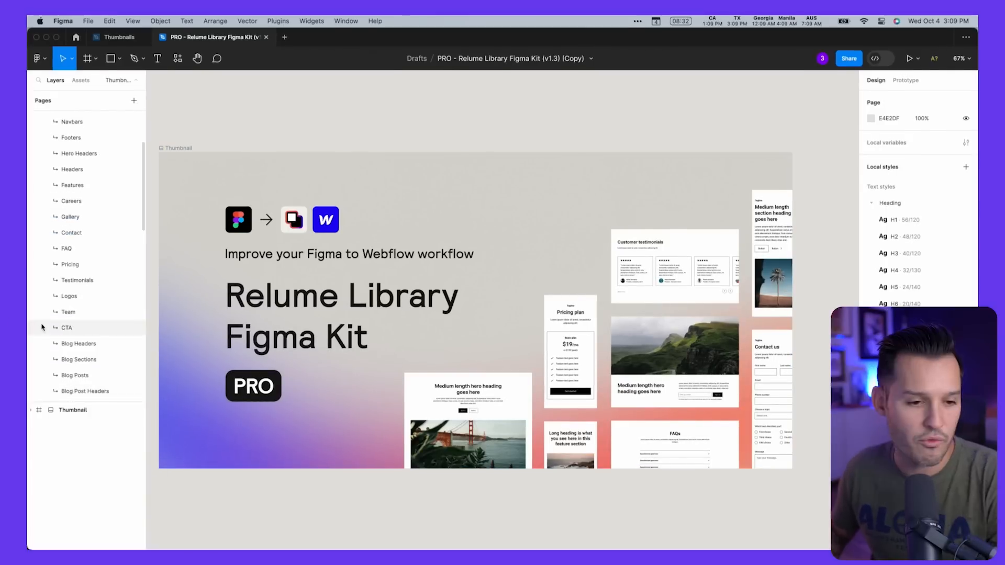
{"action": "left_click", "coordinate": [81, 143]}
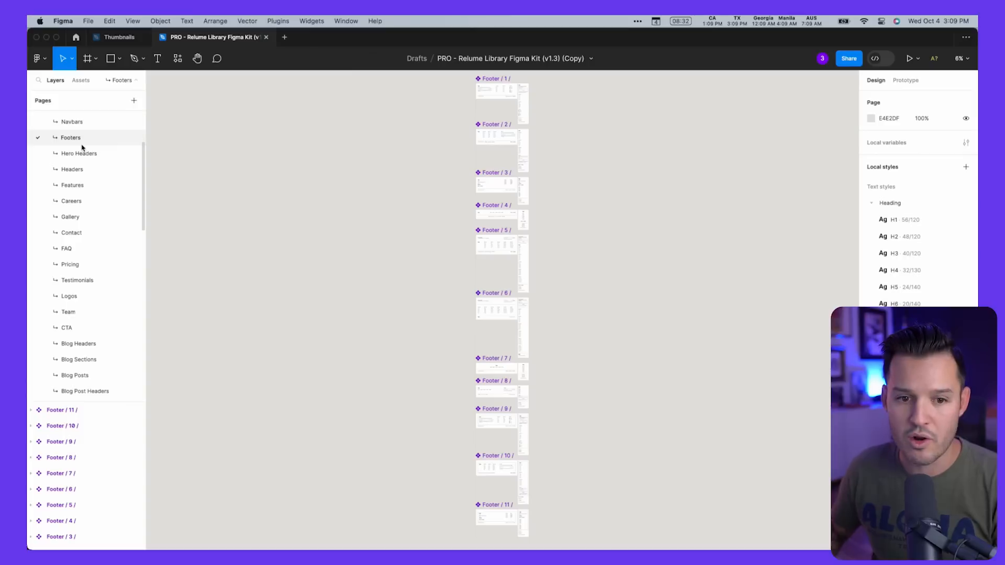
{"action": "left_click", "coordinate": [77, 187]}
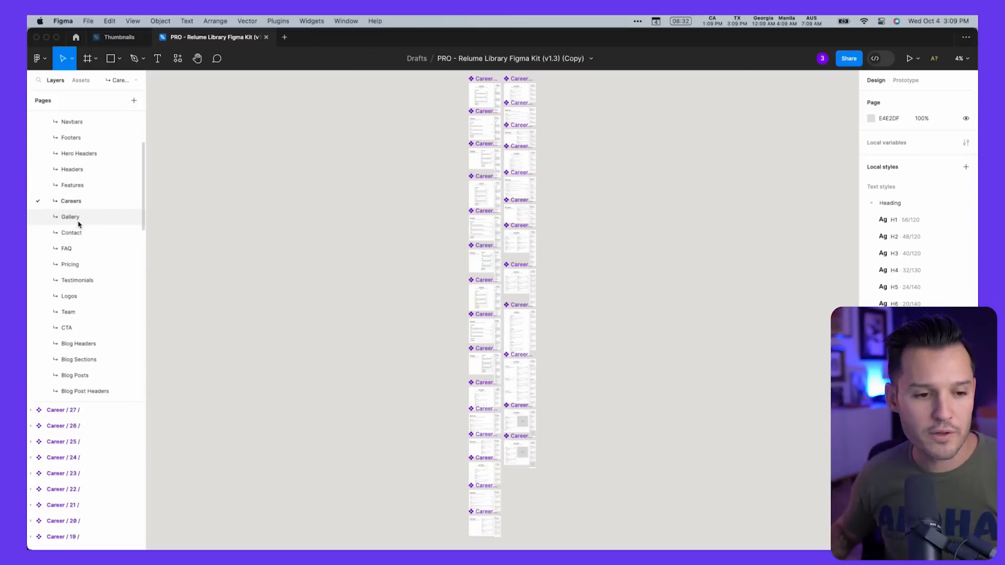
{"action": "scroll", "coordinate": [78, 224], "scroll_direction": "down", "scroll_amount": 10}
{"action": "scroll", "coordinate": [78, 224], "scroll_direction": "down", "scroll_amount": 2}
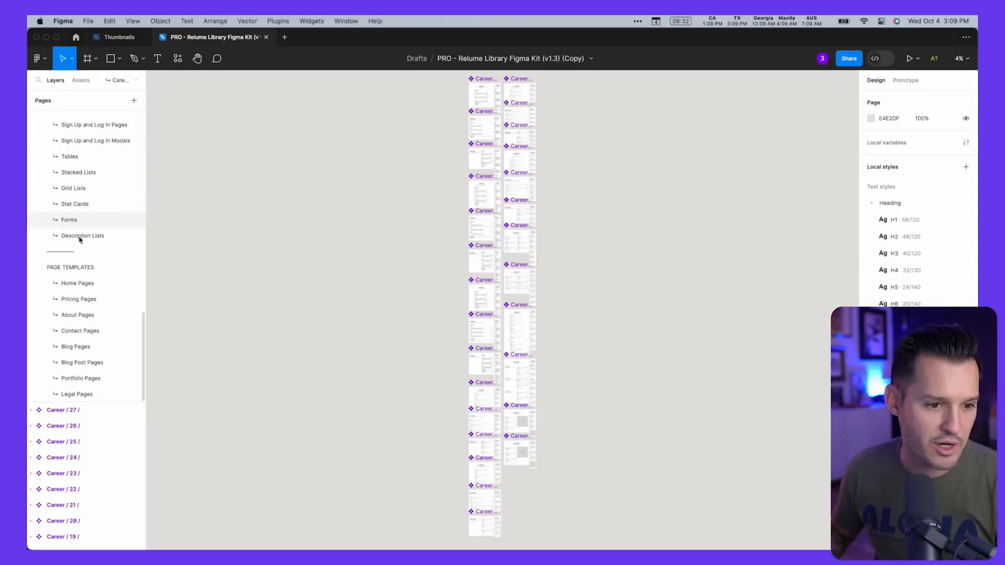
{"action": "left_click", "coordinate": [83, 285]}
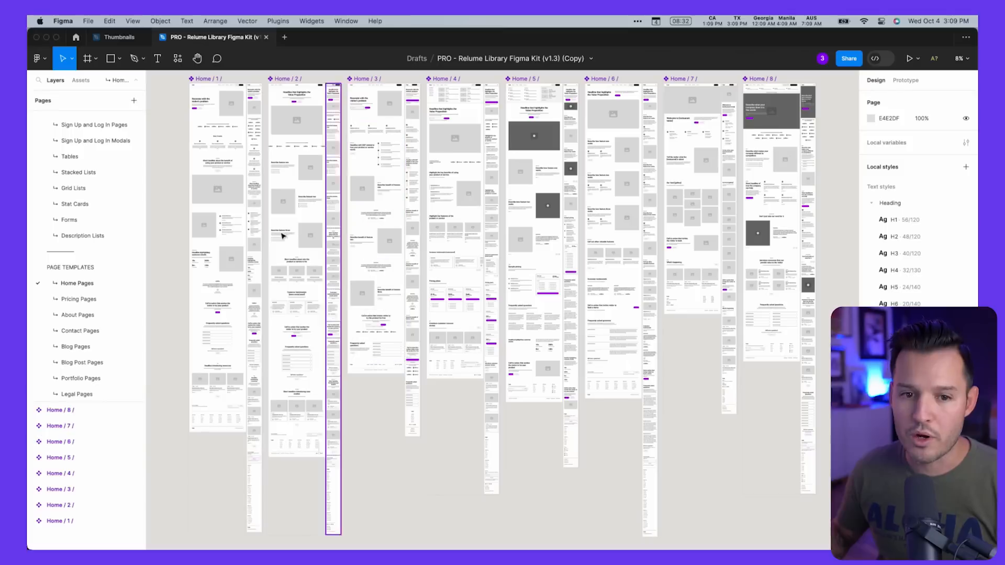
{"action": "scroll", "coordinate": [79, 303], "scroll_direction": "up", "scroll_amount": 12}
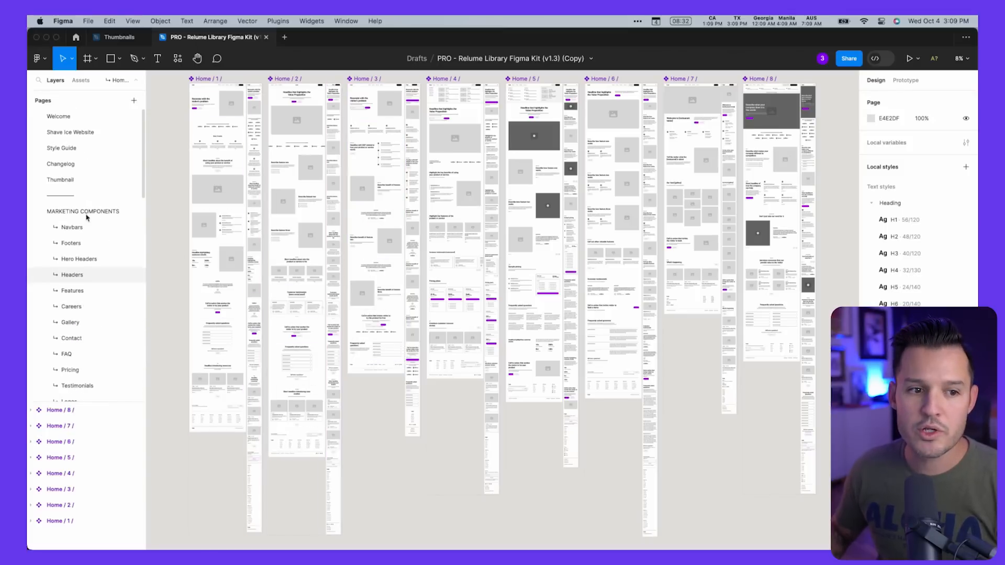
View the Shave Ice Website page's assets, compare them with the Adobe Firefly favorites and Coolors palette, and return to Figma.
{"action": "left_click", "coordinate": [52, 133]}
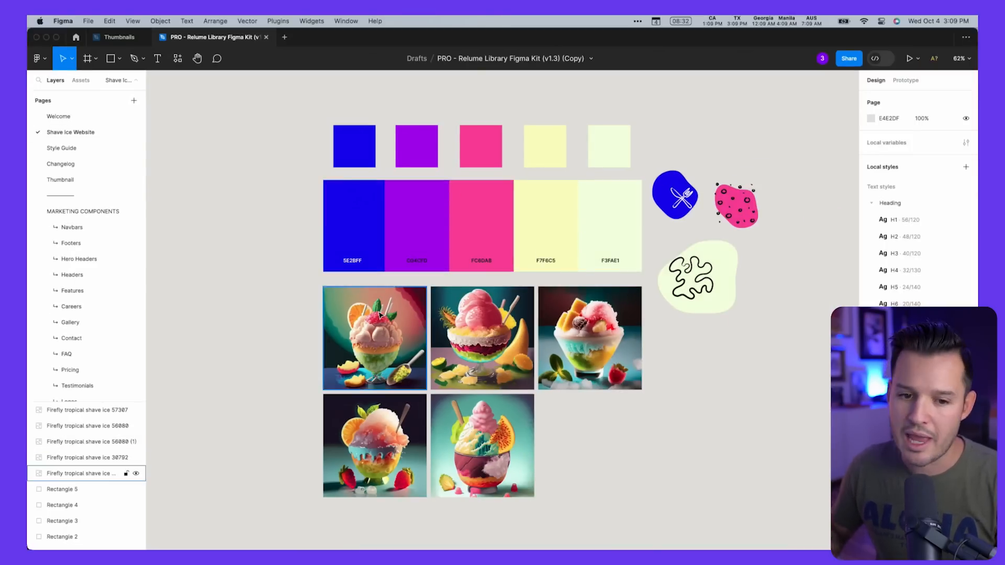
{"action": "key", "text": "super+Tab"}
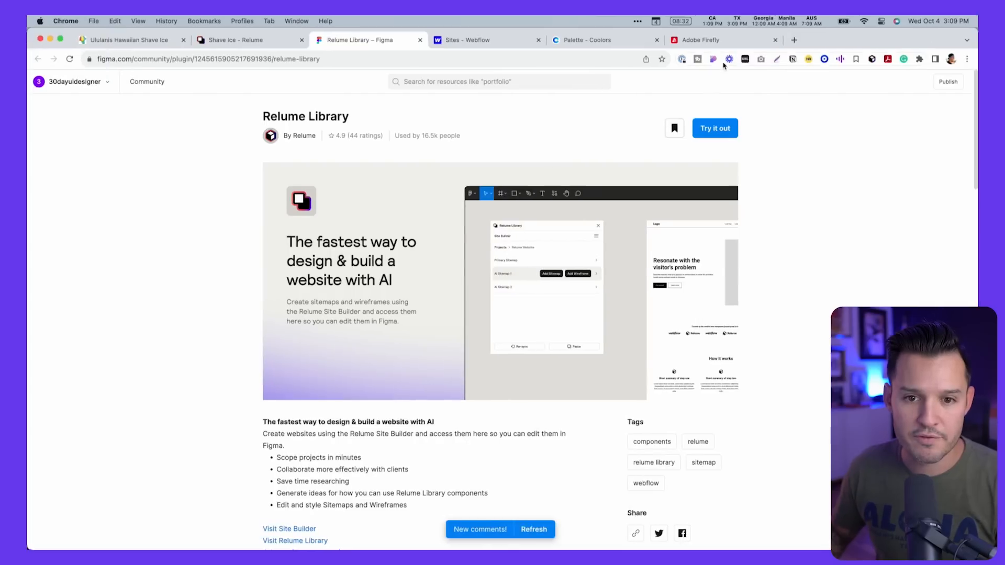
{"action": "left_click", "coordinate": [711, 40]}
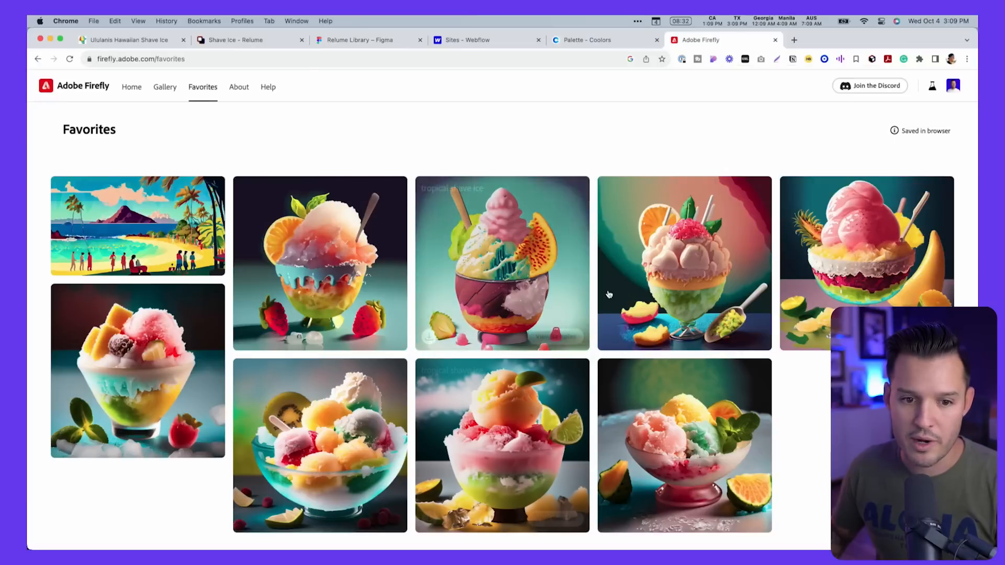
{"action": "left_click", "coordinate": [599, 41]}
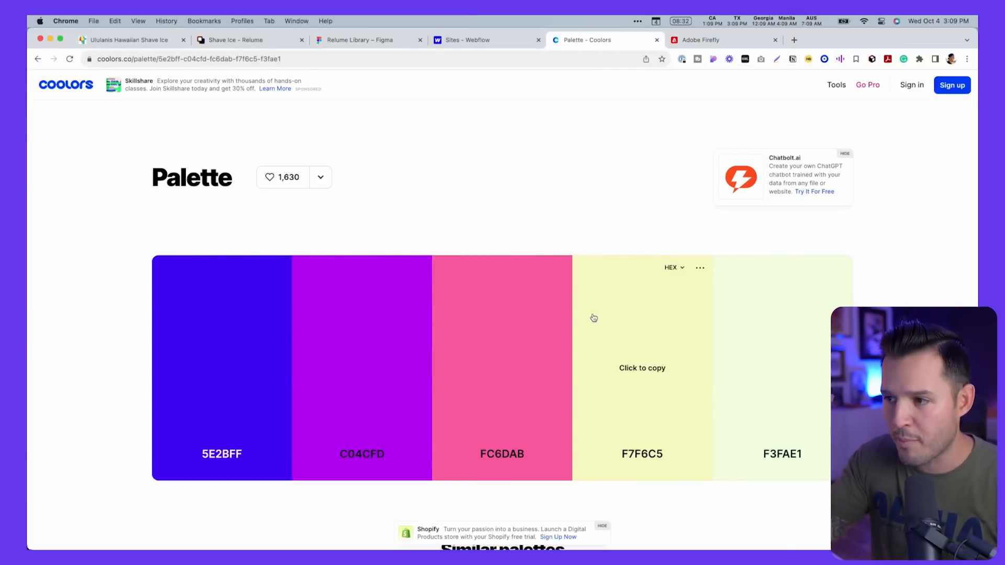
{"action": "key", "text": "ctrl+Right"}
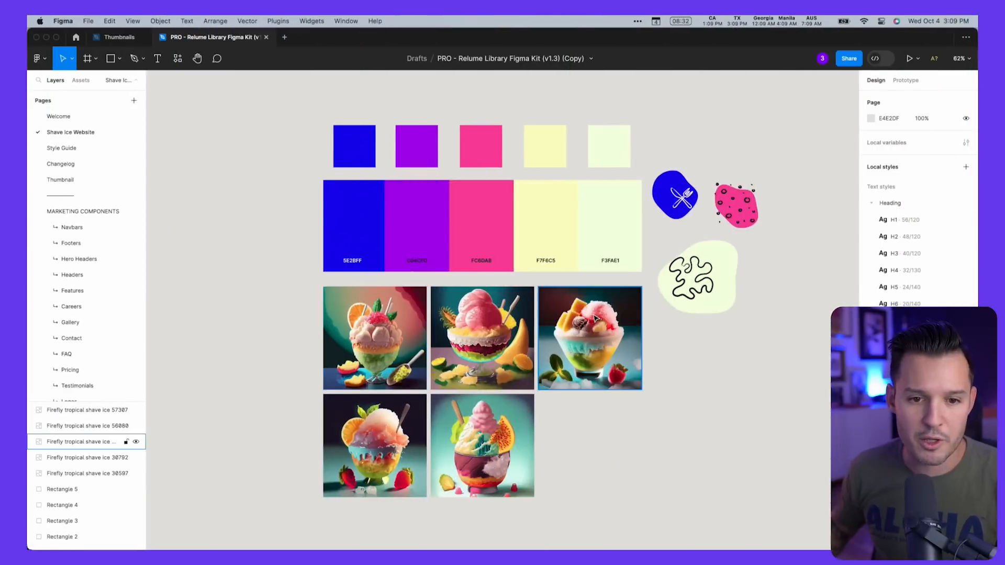
Collapse the Heading text styles and inspect the local color styles, including the shades in the Amethyst group.
{"action": "left_click", "coordinate": [873, 203]}
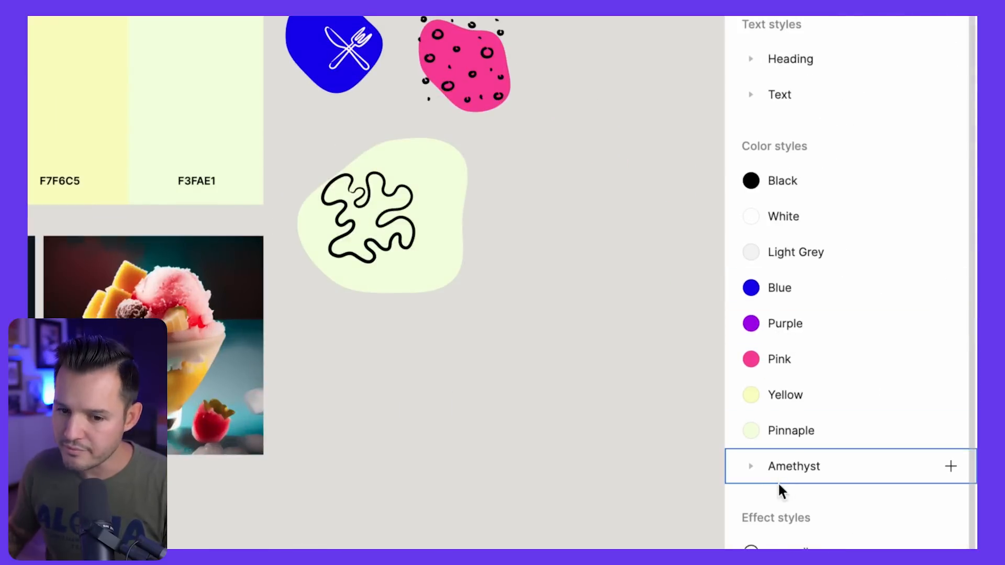
{"action": "left_click", "coordinate": [751, 468]}
{"action": "scroll", "coordinate": [846, 429], "scroll_direction": "down", "scroll_amount": 7}
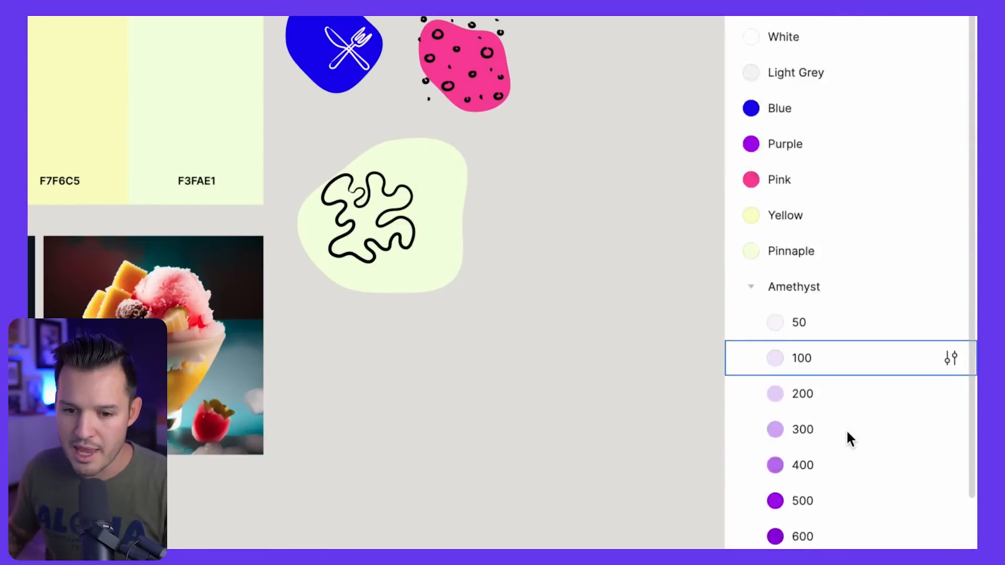
{"action": "left_click", "coordinate": [754, 81]}
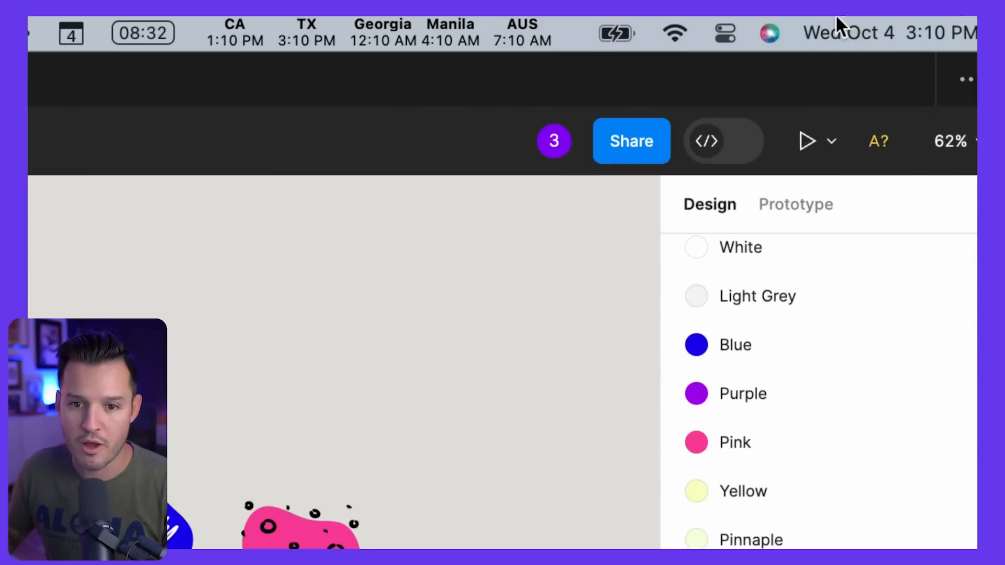
{"action": "scroll", "coordinate": [830, 292], "scroll_direction": "up", "scroll_amount": 8}
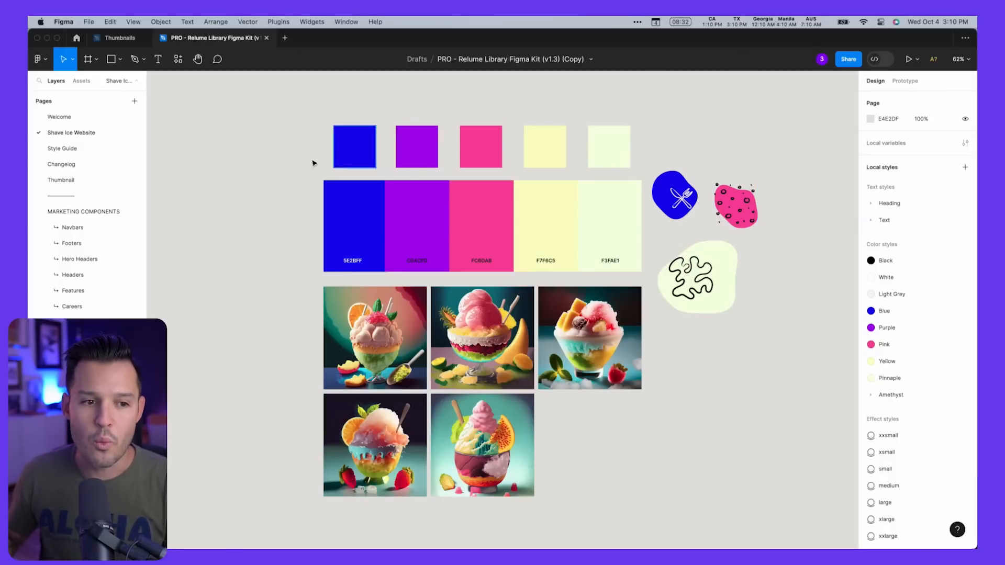
Run the Relume Library plugin on the Shave Ice Website page and move its window to the empty canvas beside the assets.
{"action": "key", "text": "minus"}
{"action": "key", "text": "minus"}
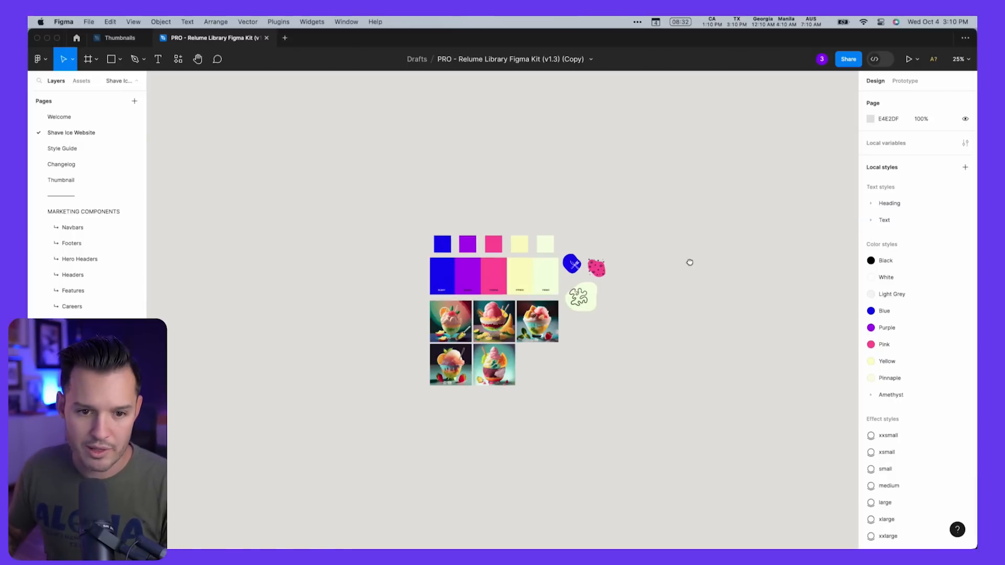
{"action": "left_click_drag", "start_coordinate": [712, 274], "coordinate": [506, 179]}
{"action": "key", "text": "super+slash"}
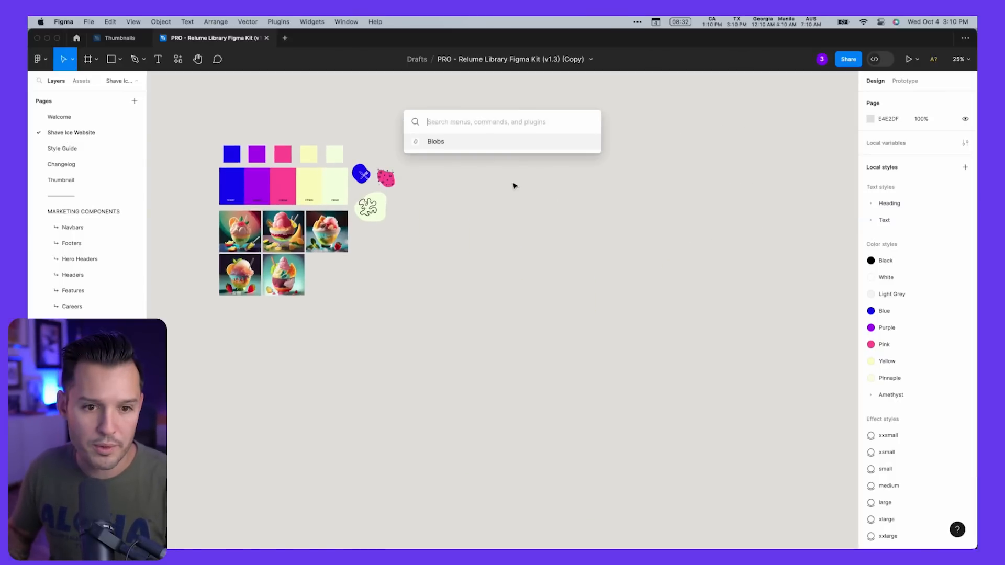
{"action": "type", "text": "relum"}
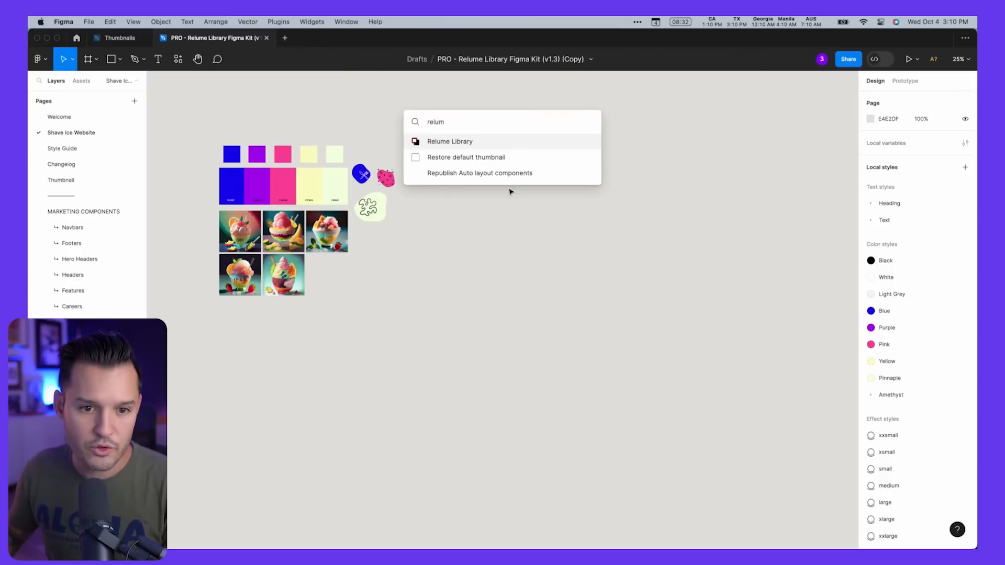
{"action": "left_click", "coordinate": [469, 142]}
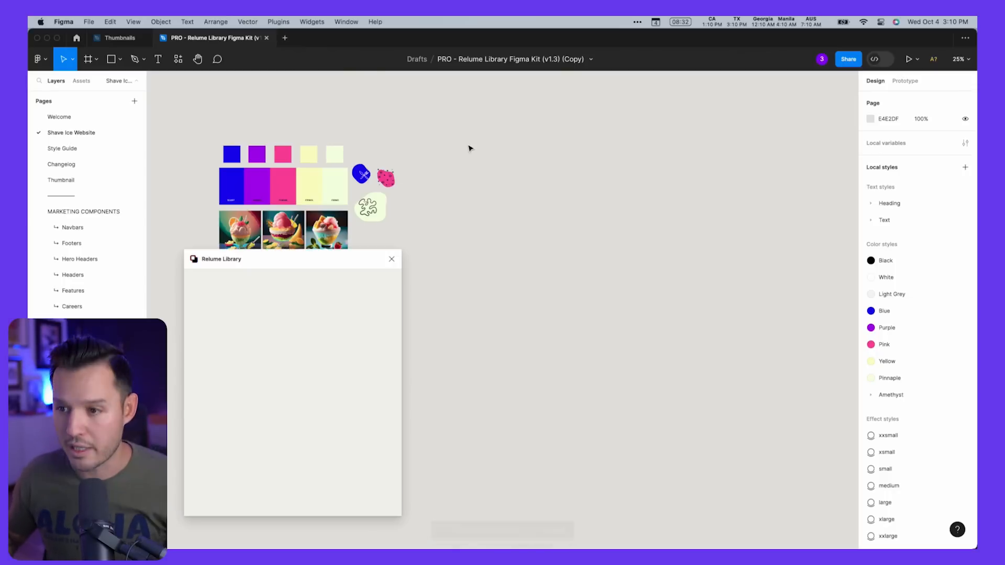
{"action": "left_click_drag", "start_coordinate": [339, 269], "coordinate": [600, 131]}
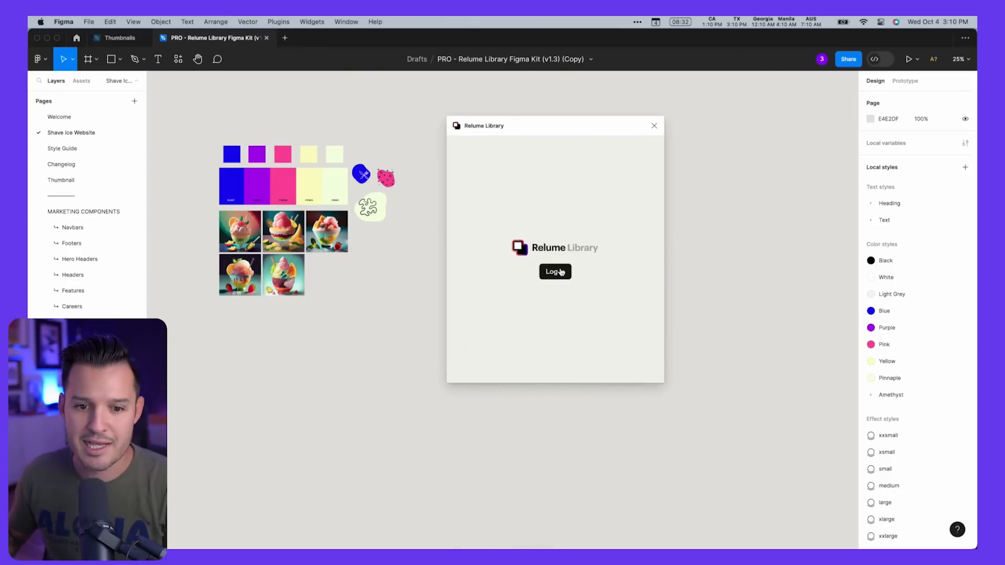
Log in to the Relume Library plugin through the browser, and dismiss its Figma Kit notice back in Figma.
{"action": "left_click", "coordinate": [553, 271]}
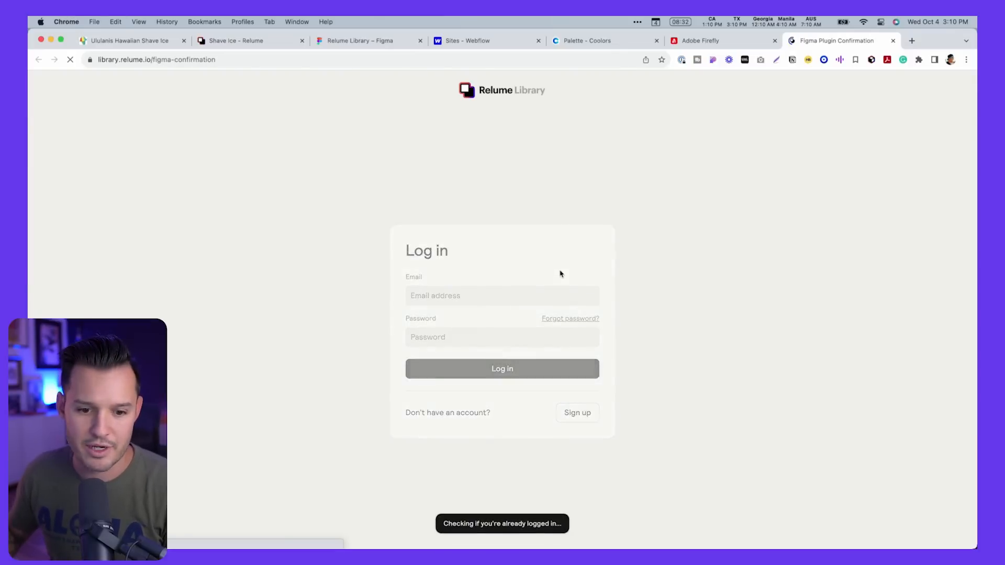
{"action": "key", "text": "super+Tab"}
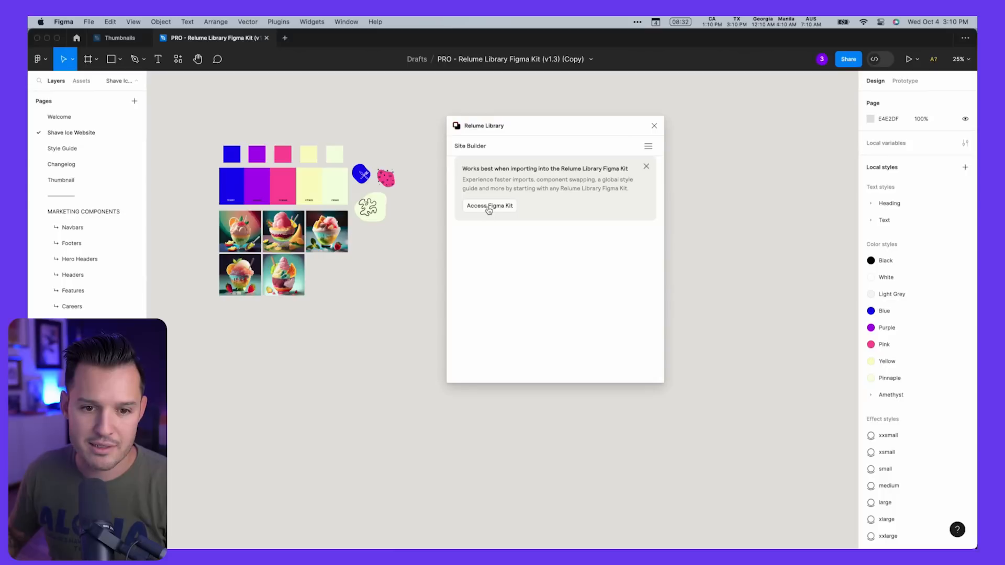
{"action": "left_click", "coordinate": [646, 168]}
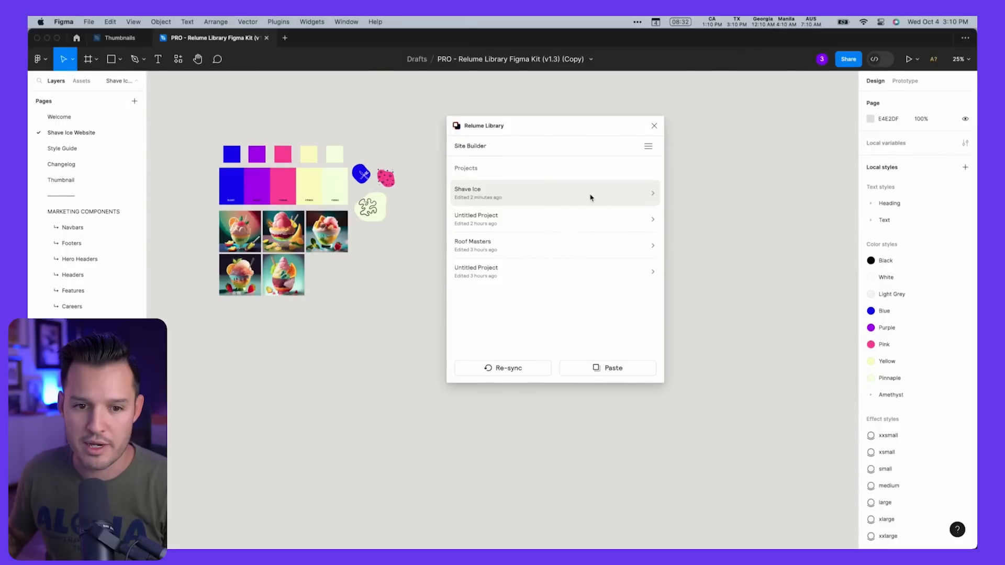
Add the Home page wireframe from the Shave Ice project's Primary Sitemap to the canvas, moving the plugin window out of the way.
{"action": "left_click", "coordinate": [590, 197]}
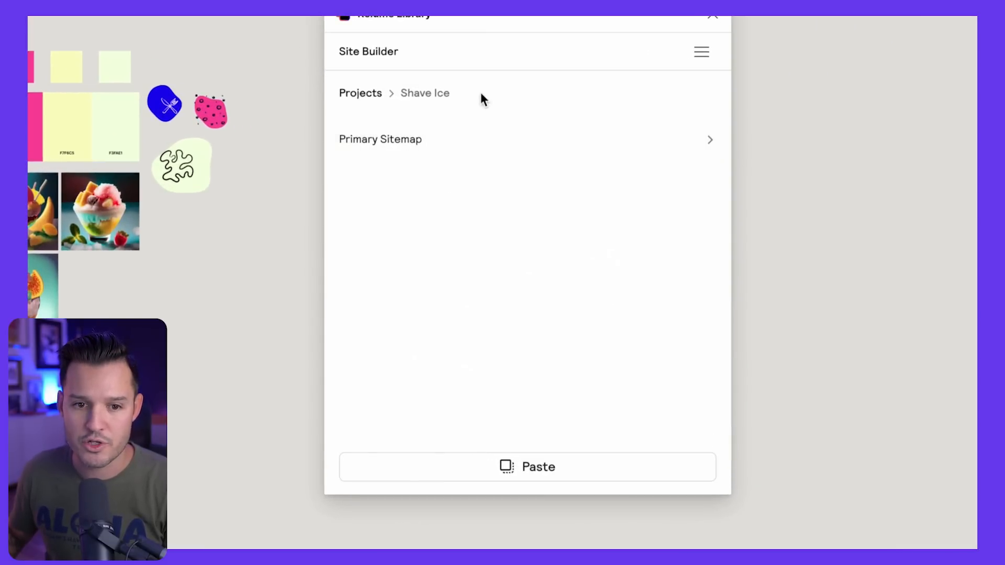
{"action": "mouse_move", "coordinate": [461, 125]}
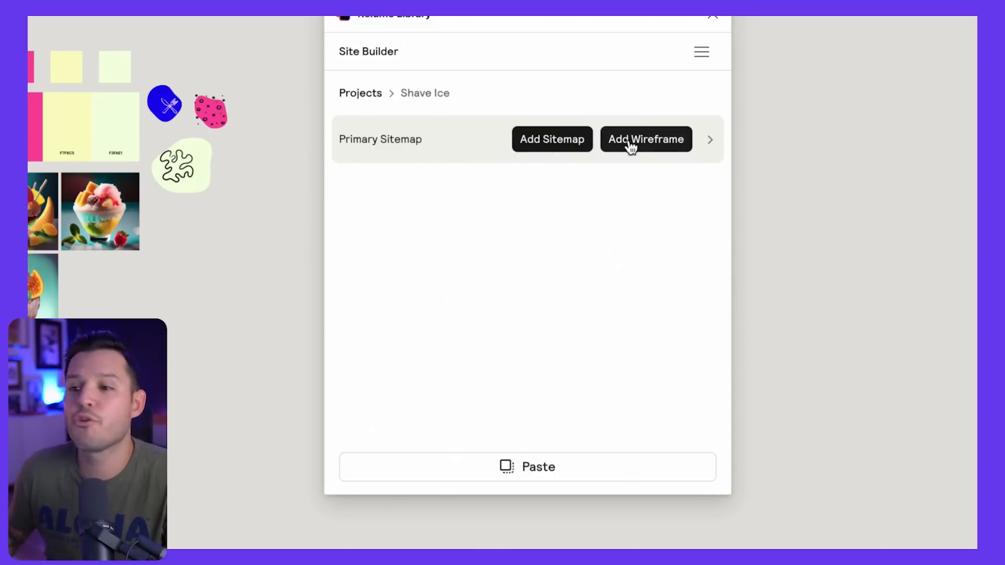
{"action": "left_click", "coordinate": [434, 139]}
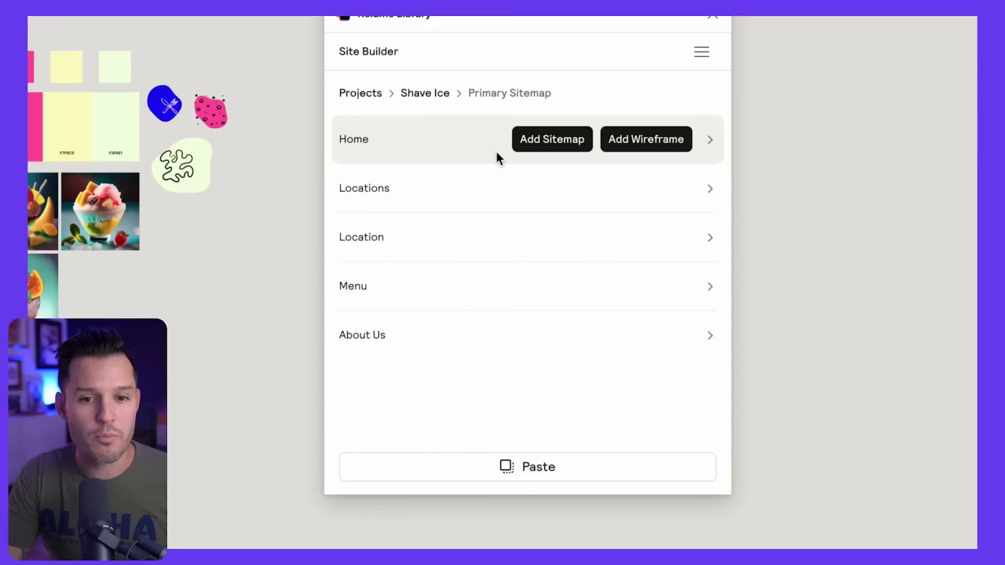
{"action": "left_click", "coordinate": [647, 140]}
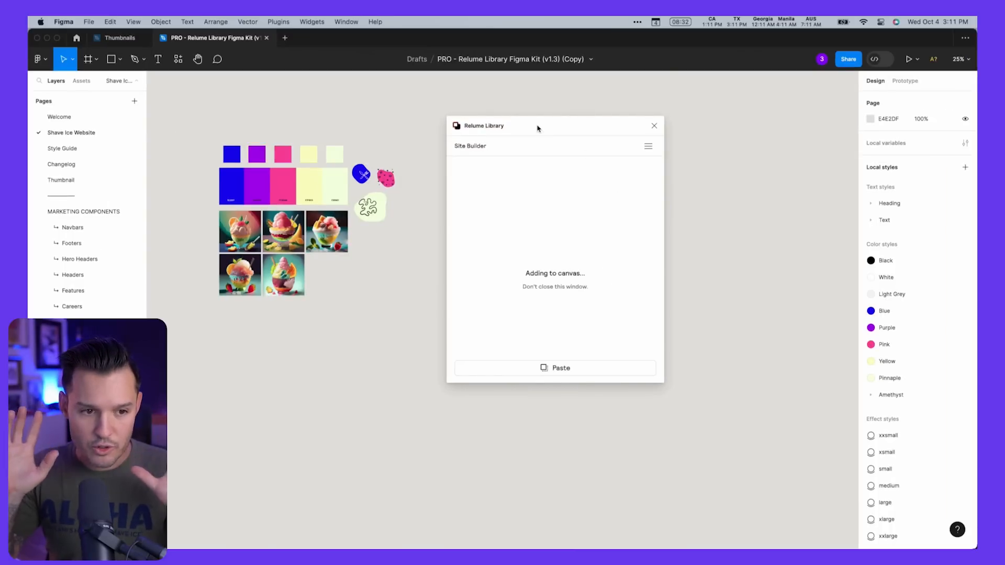
{"action": "left_click_drag", "start_coordinate": [537, 127], "coordinate": [659, 154]}
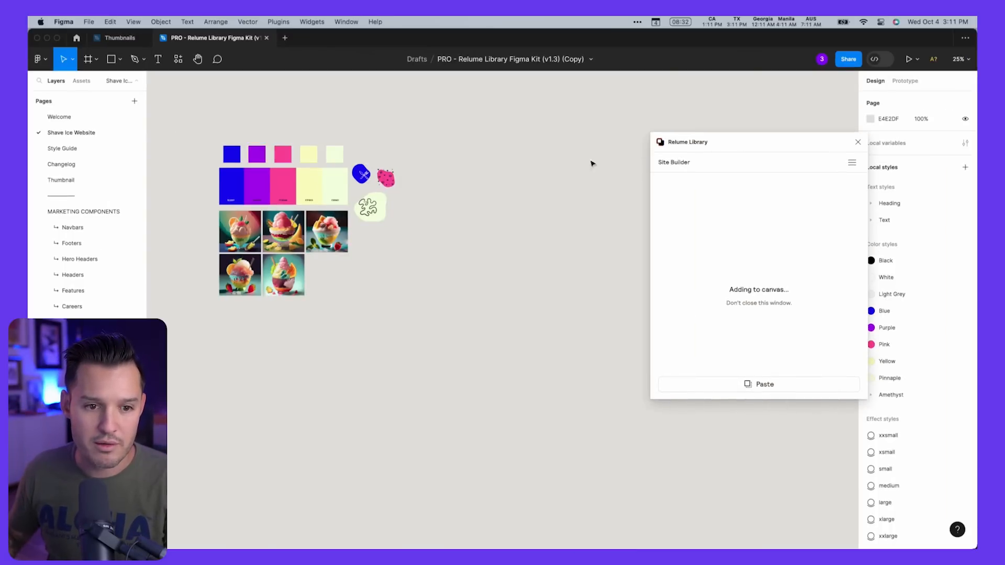
{"action": "scroll", "coordinate": [469, 167], "scroll_direction": "left", "scroll_amount": 4}
{"action": "scroll", "coordinate": [469, 167], "scroll_direction": "right", "scroll_amount": 2}
{"action": "scroll", "coordinate": [470, 167], "scroll_direction": "right", "scroll_amount": 1}
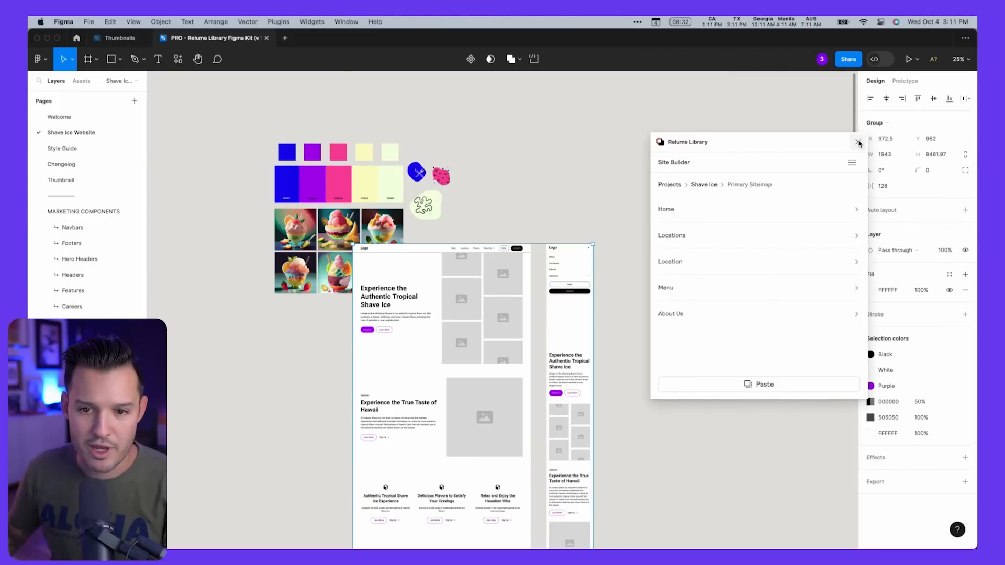
Close the plugin and move the Home wireframe group clear of the image assets, to about X 2041, Y 10.
{"action": "left_click", "coordinate": [858, 142]}
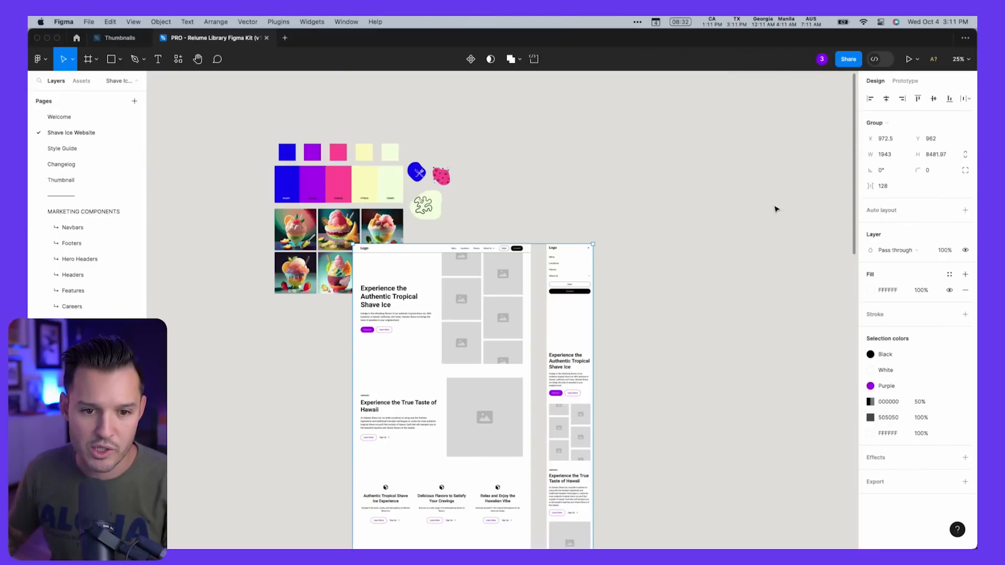
{"action": "left_click_drag", "start_coordinate": [431, 320], "coordinate": [566, 204]}
{"action": "left_click", "coordinate": [760, 228]}
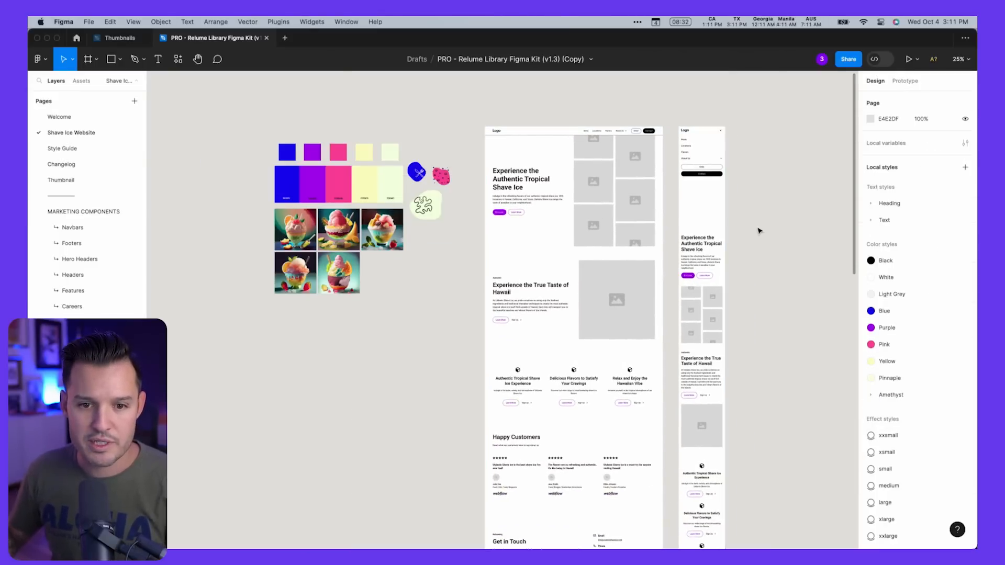
{"action": "scroll", "coordinate": [658, 204], "scroll_direction": "right", "scroll_amount": 2}
{"action": "left_click", "coordinate": [631, 193]}
{"action": "key", "text": "z"}
{"action": "left_click_drag", "start_coordinate": [693, 91], "coordinate": [408, 229]}
{"action": "left_click_drag", "start_coordinate": [488, 305], "coordinate": [512, 263]}
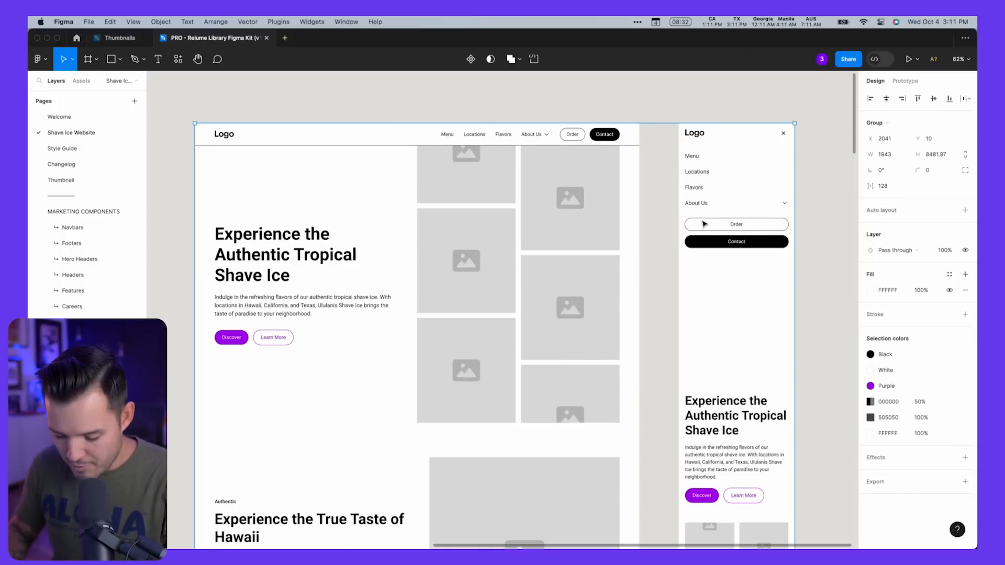
Delete the mobile Home frame from the wireframe group and look over the desktop layout.
{"action": "key", "text": "Return"}
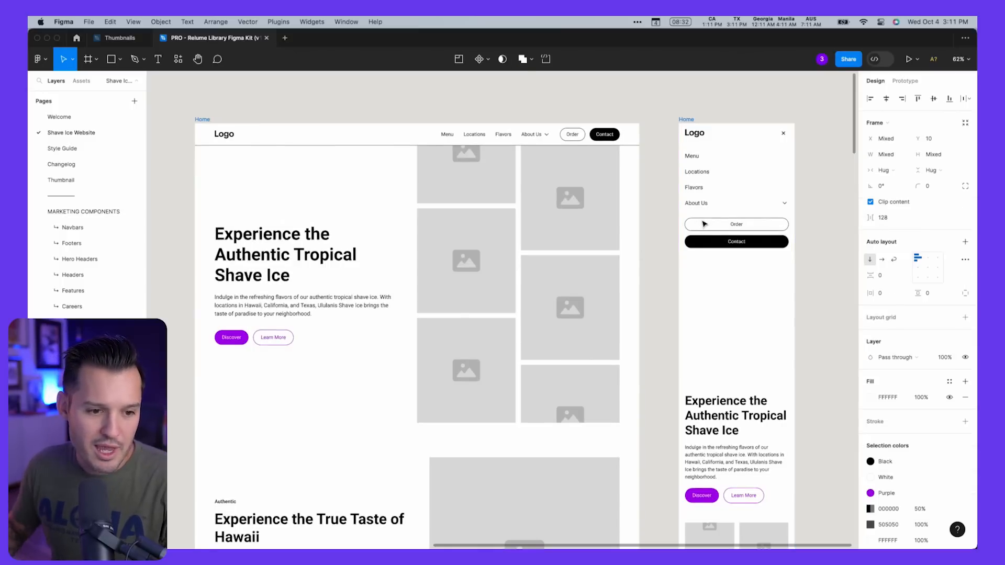
{"action": "left_click", "coordinate": [687, 120]}
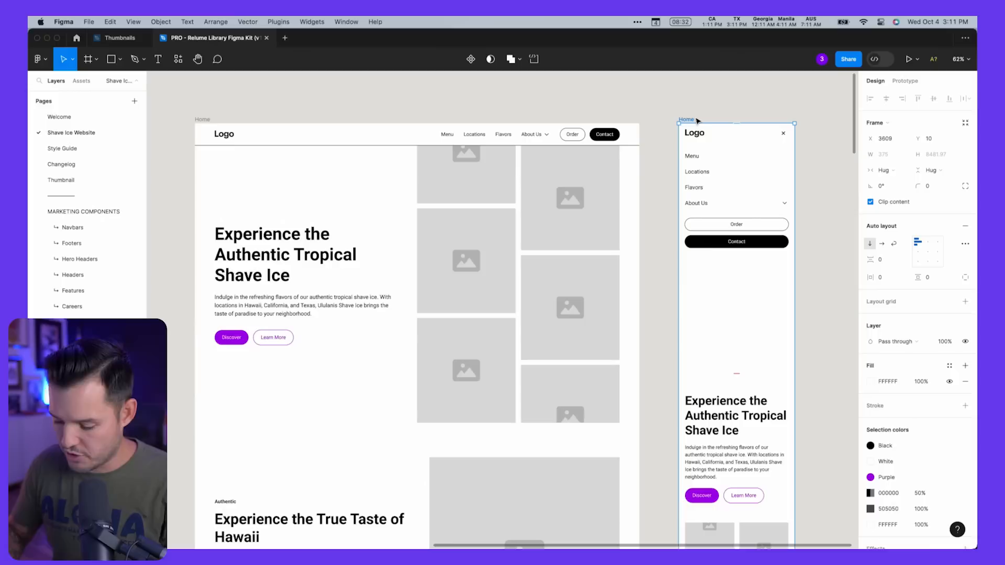
{"action": "key", "text": "Delete"}
{"action": "left_click_drag", "start_coordinate": [668, 202], "coordinate": [799, 191]}
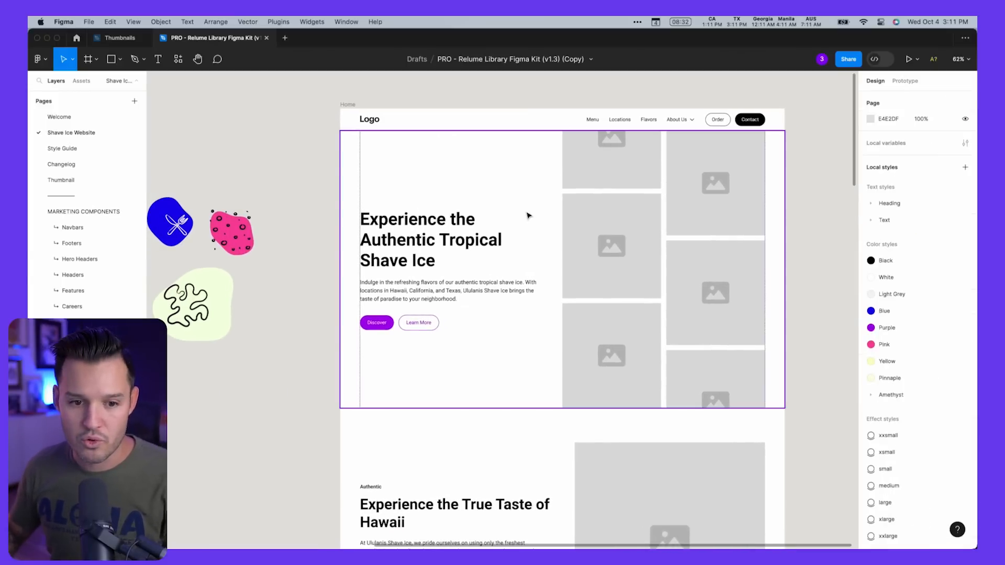
{"action": "scroll", "coordinate": [518, 308], "scroll_direction": "down", "scroll_amount": 2}
{"action": "scroll", "coordinate": [500, 313], "scroll_direction": "up", "scroll_amount": 3}
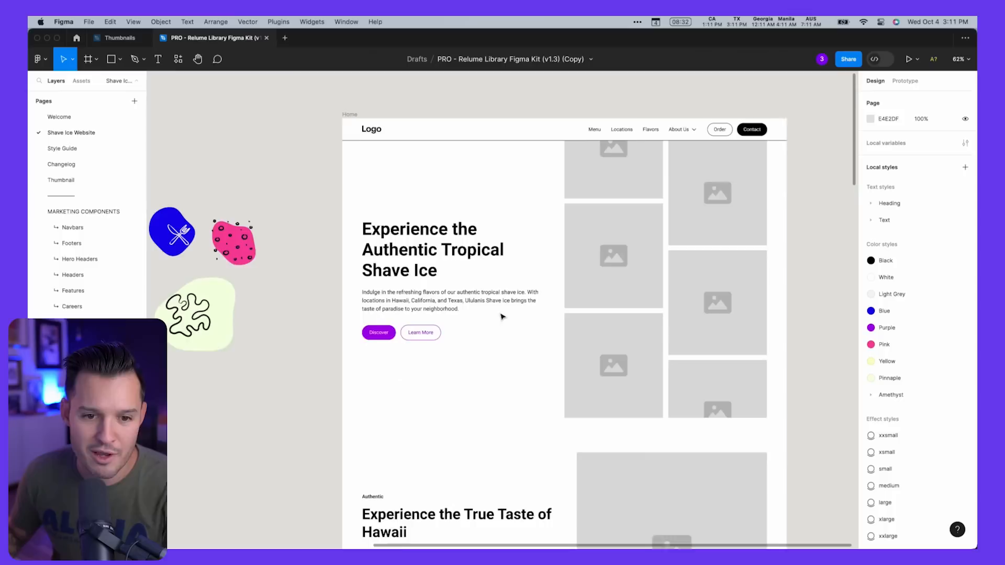
{"action": "scroll", "coordinate": [501, 315], "scroll_direction": "down", "scroll_amount": 5}
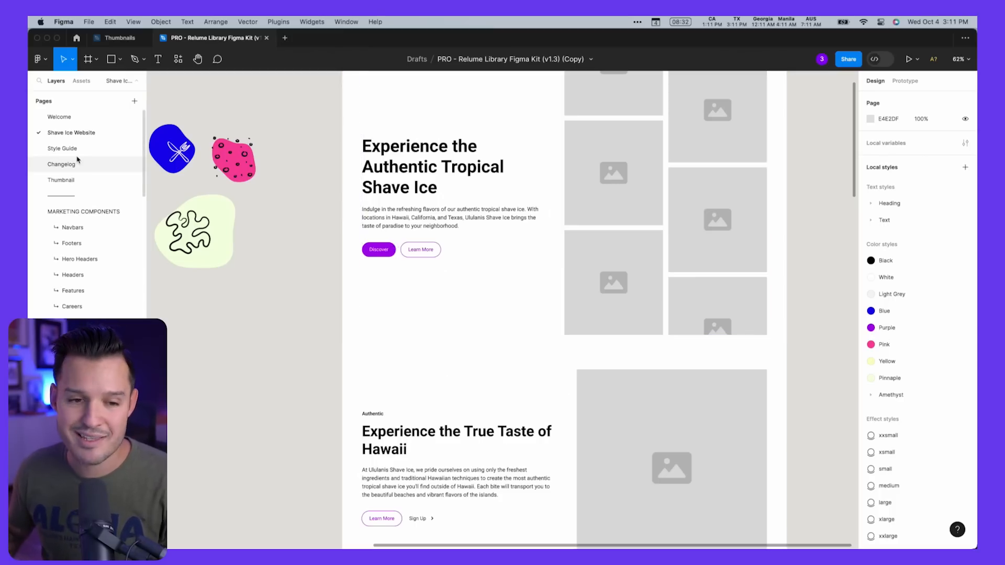
Open the Style Guide page and focus on the Buttons section of the UI Elements frame.
{"action": "left_click", "coordinate": [77, 151]}
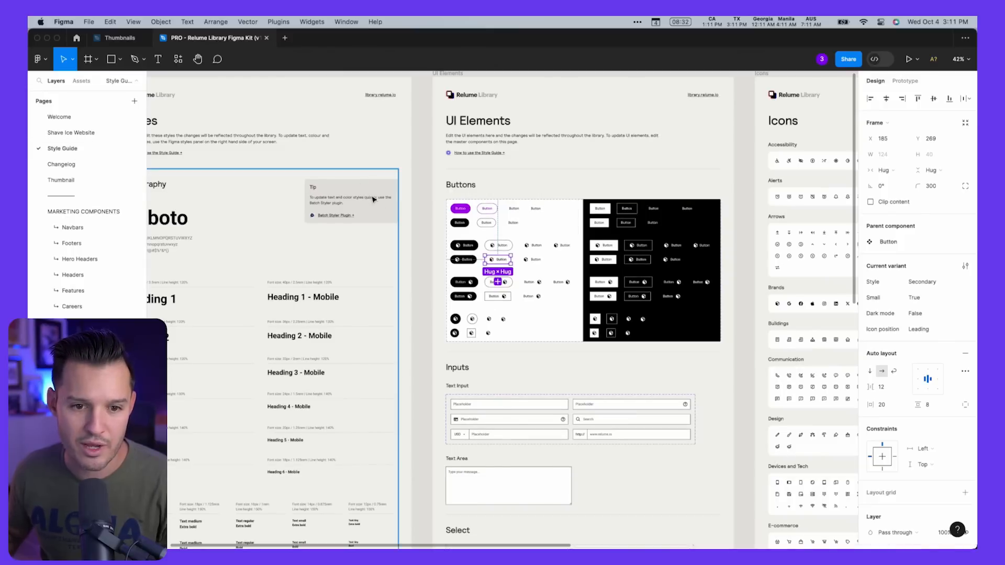
{"action": "key", "text": "1"}
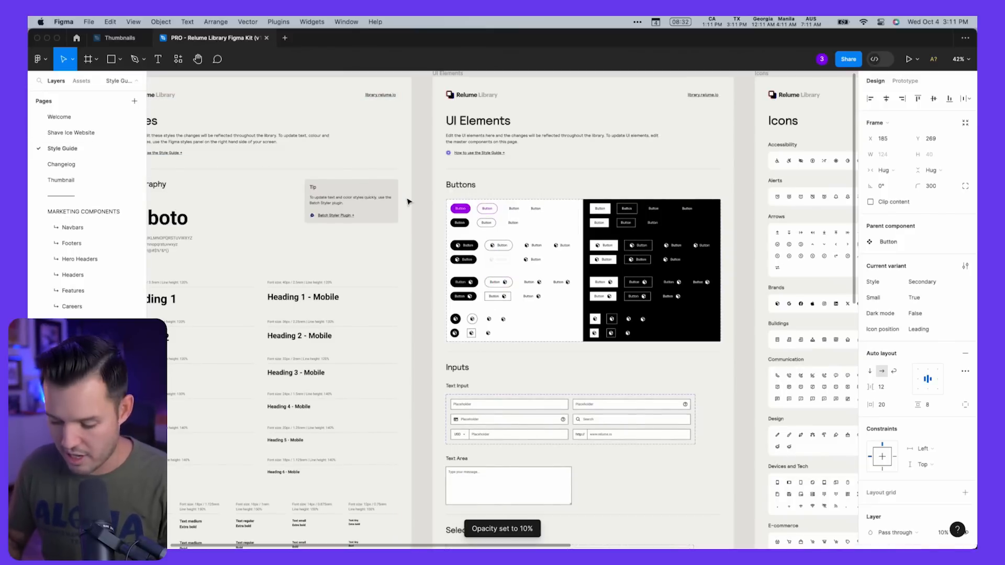
{"action": "key", "text": "minus"}
{"action": "key", "text": "minus"}
{"action": "key", "text": "plus"}
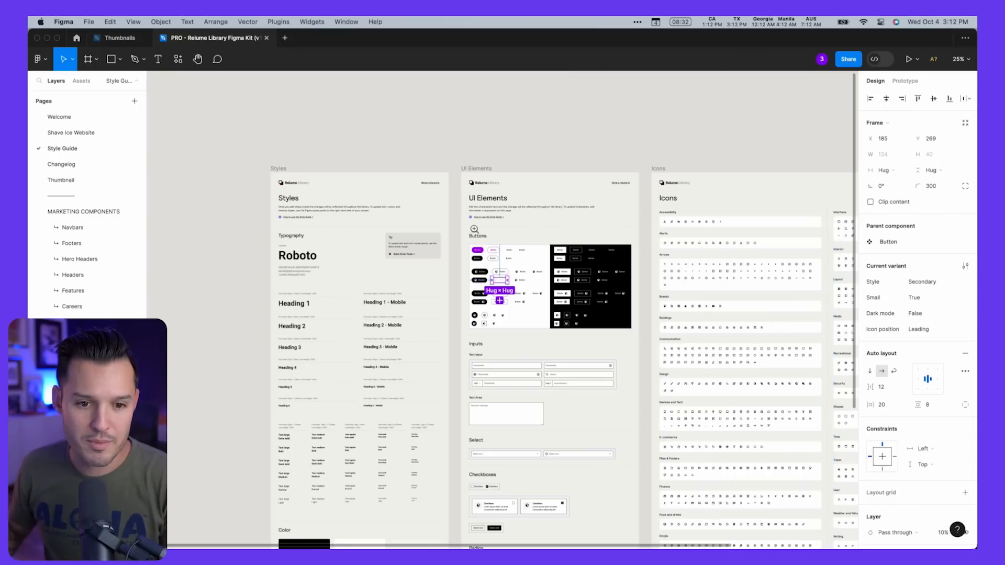
{"action": "left_click_drag", "start_coordinate": [457, 227], "coordinate": [548, 334]}
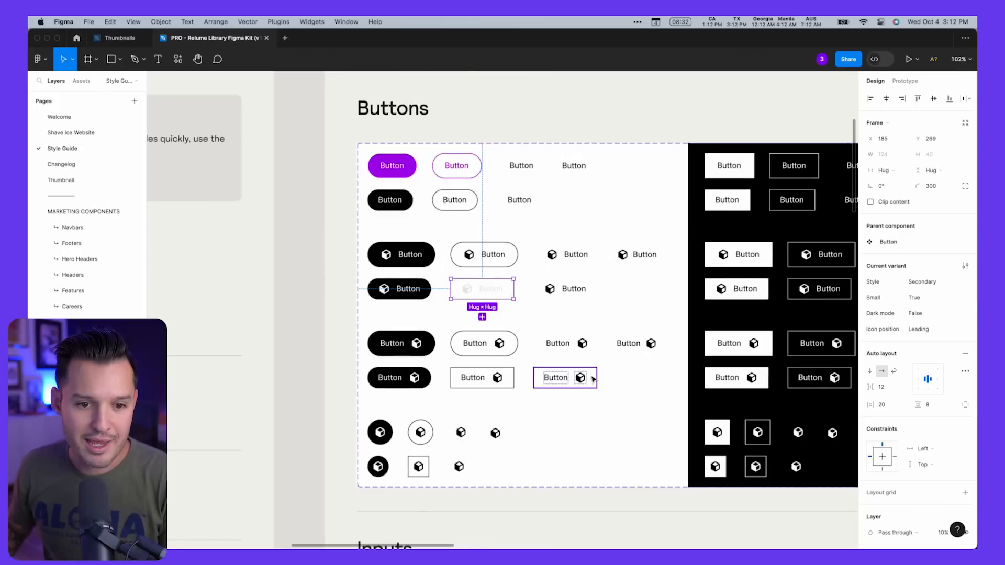
Set the fill of all remaining black primary button variants, including the icon-only ones, to the Purple style and remove their stroke.
{"action": "left_click", "coordinate": [400, 208]}
{"action": "left_click", "coordinate": [403, 256], "text": "shift"}
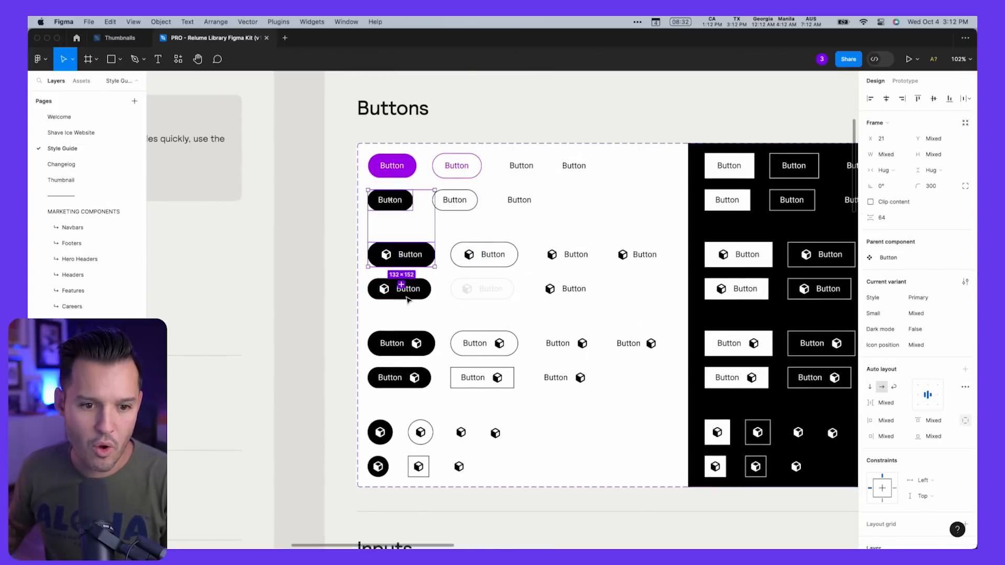
{"action": "left_click_drag", "start_coordinate": [407, 291], "coordinate": [425, 298]}
{"action": "key", "text": "super+z"}
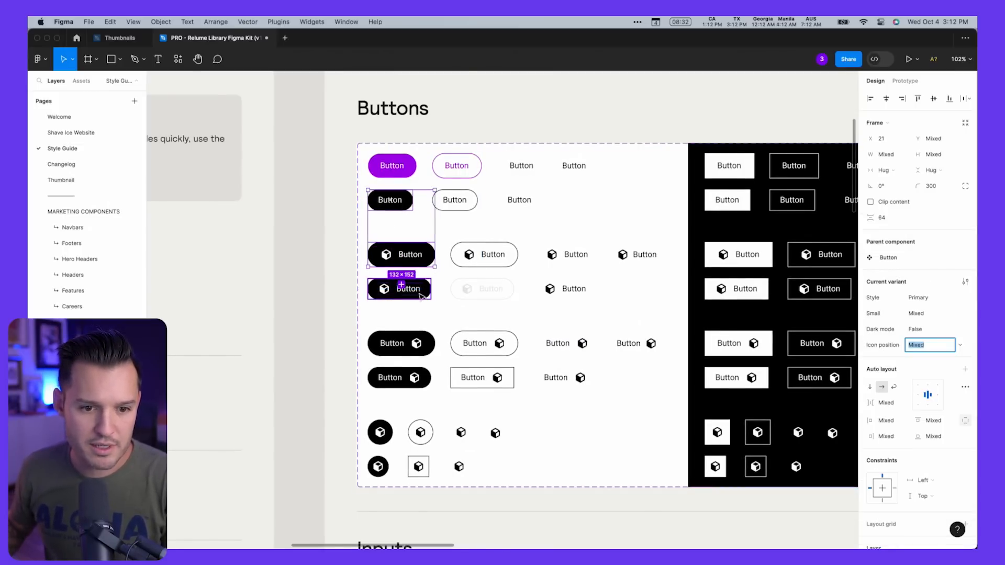
{"action": "left_click", "coordinate": [419, 295], "text": "shift"}
{"action": "left_click", "coordinate": [417, 347], "text": "shift"}
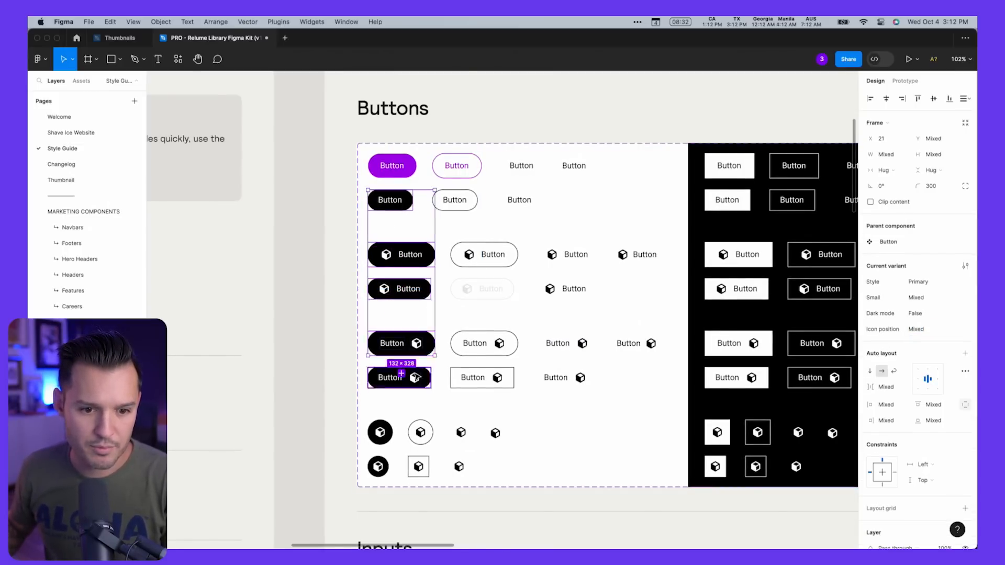
{"action": "left_click", "coordinate": [380, 434], "text": "shift"}
{"action": "left_click", "coordinate": [380, 465], "text": "shift"}
{"action": "scroll", "coordinate": [921, 366], "scroll_direction": "down", "scroll_amount": 4}
{"action": "scroll", "coordinate": [924, 408], "scroll_direction": "down", "scroll_amount": 2}
{"action": "left_click", "coordinate": [899, 369]}
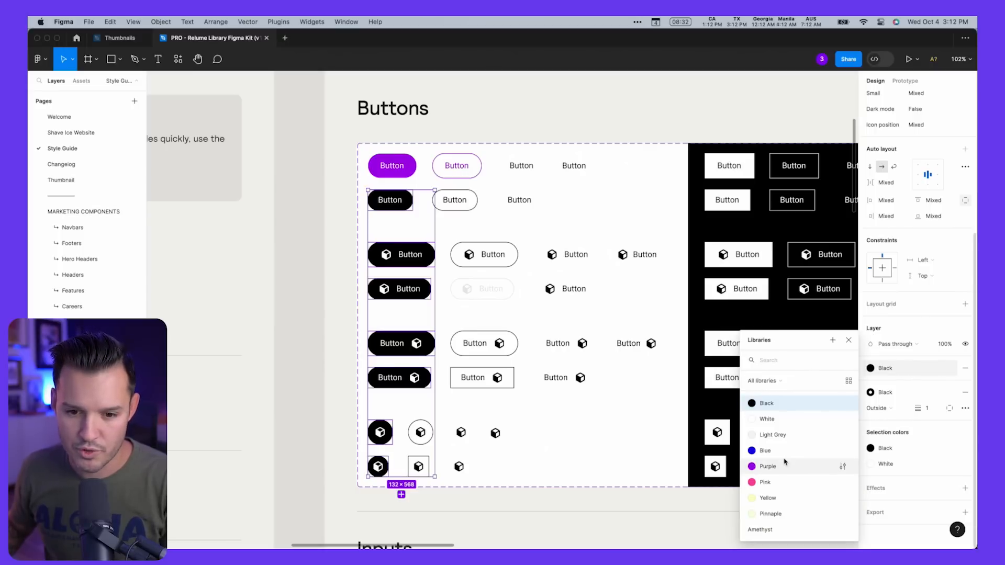
{"action": "left_click", "coordinate": [768, 466]}
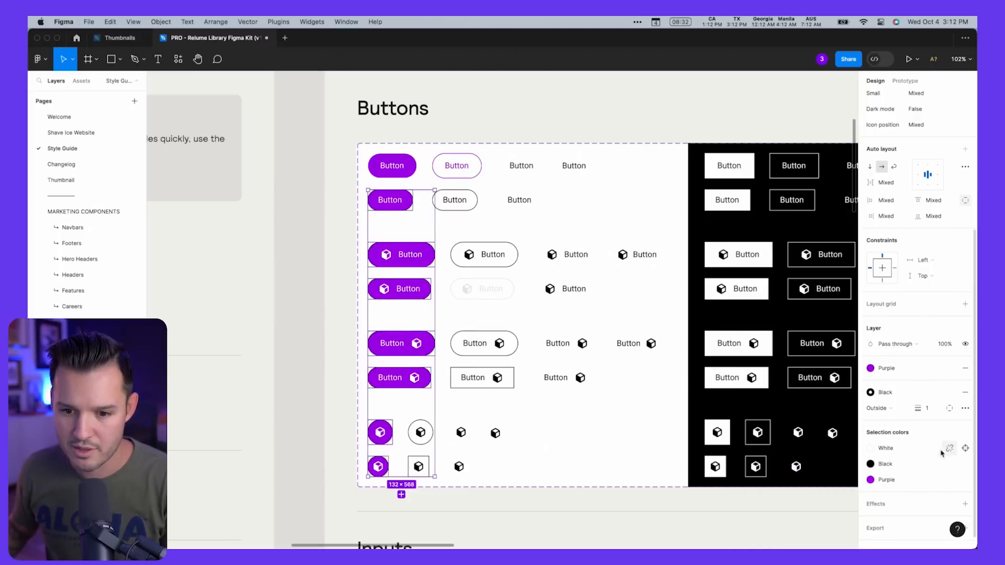
{"action": "left_click", "coordinate": [964, 392]}
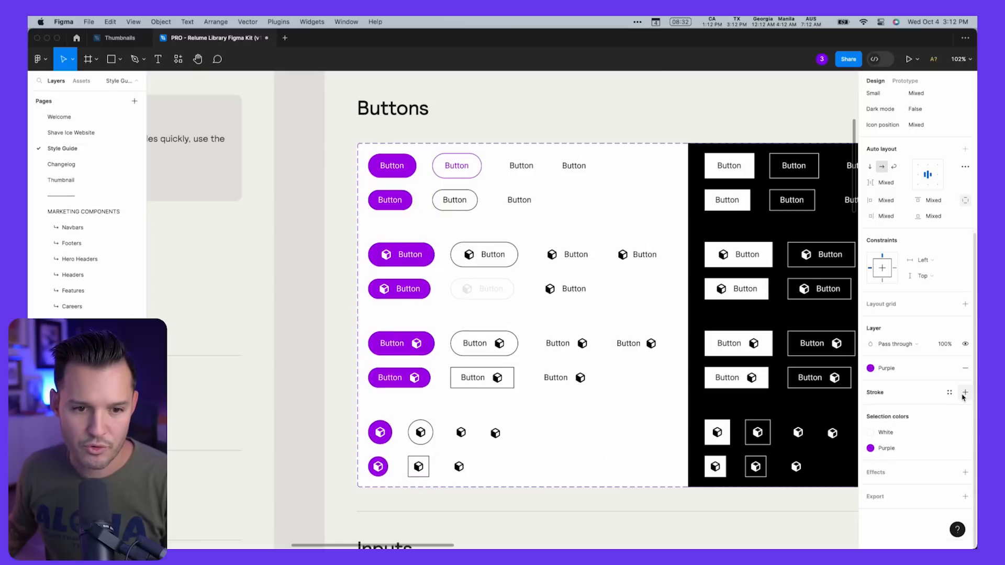
Set the stroke and the text and icon color of the remaining black outlined secondary button variants to the Purple style.
{"action": "left_click", "coordinate": [454, 201]}
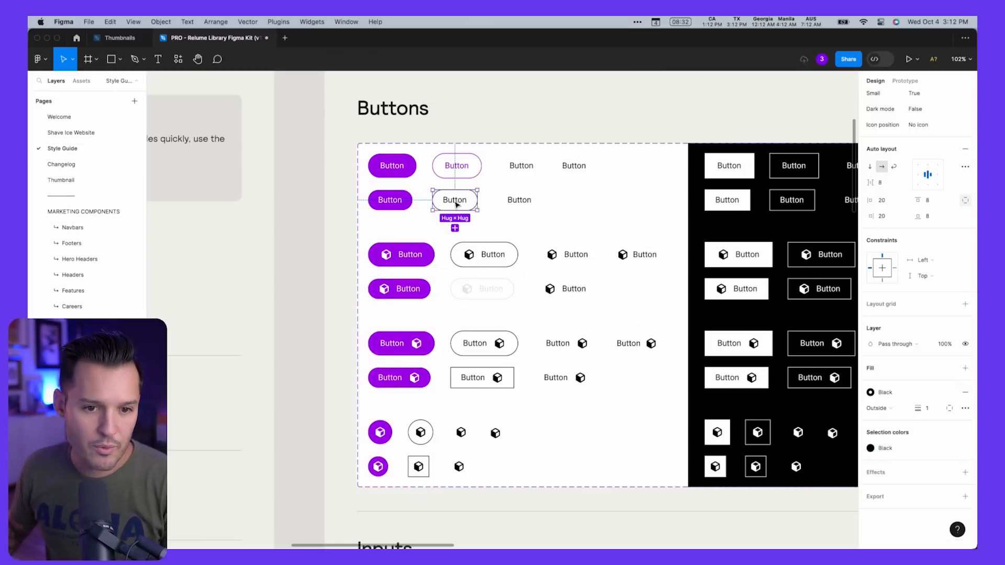
{"action": "left_click", "coordinate": [499, 252], "text": "shift"}
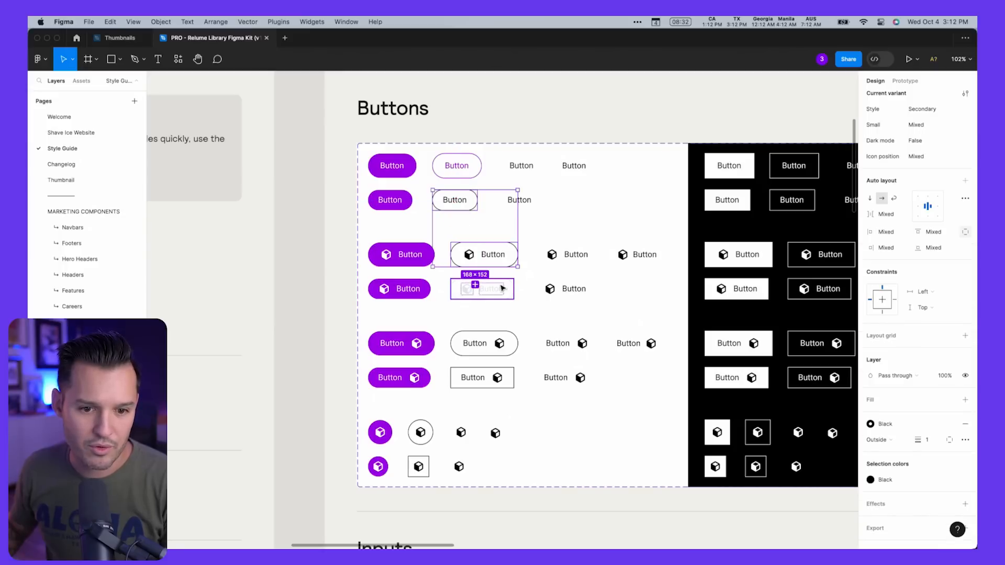
{"action": "left_click", "coordinate": [494, 342], "text": "shift"}
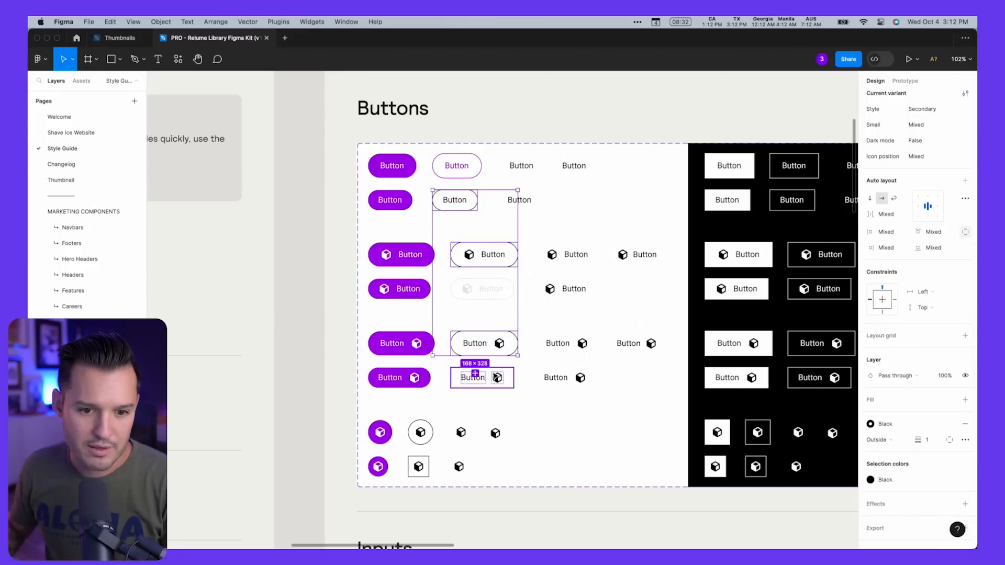
{"action": "left_click", "coordinate": [421, 434], "text": "shift"}
{"action": "left_click", "coordinate": [419, 466], "text": "shift"}
{"action": "left_click", "coordinate": [901, 431]}
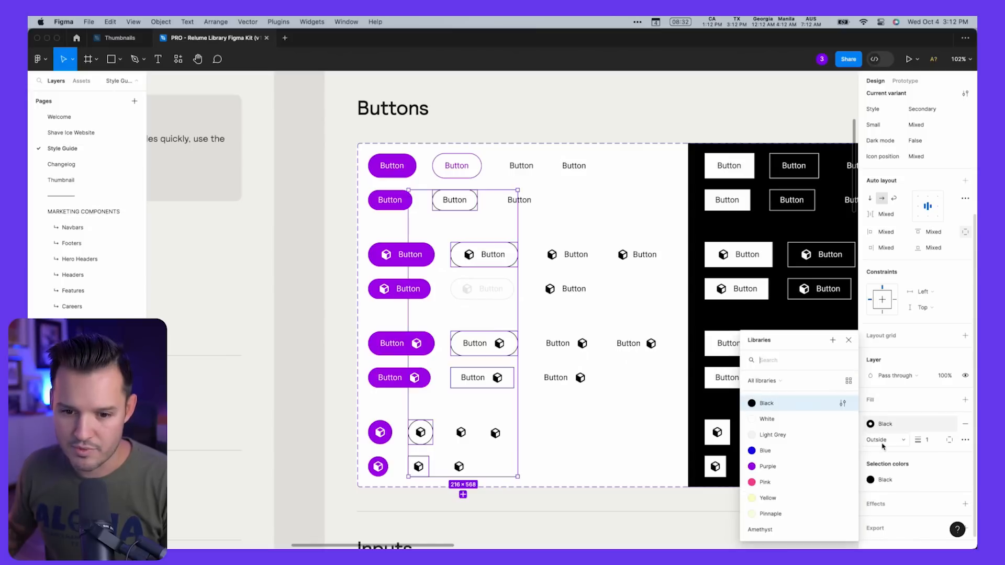
{"action": "left_click", "coordinate": [796, 467]}
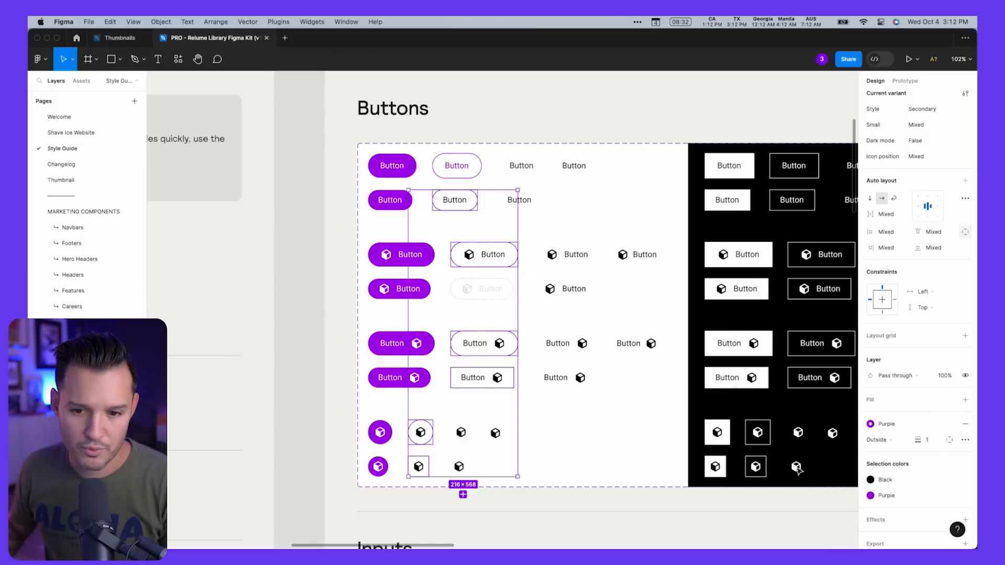
{"action": "left_click", "coordinate": [903, 481]}
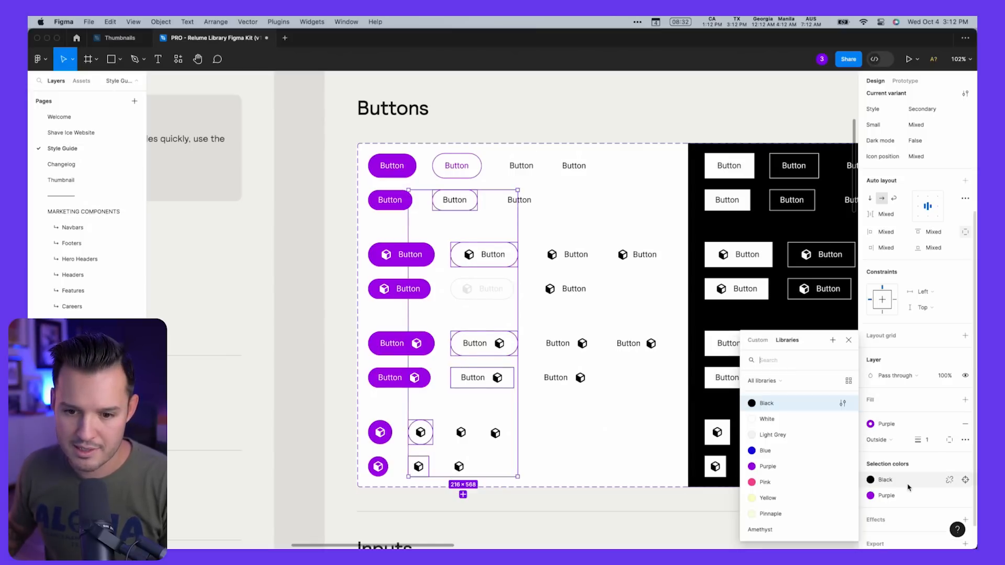
{"action": "left_click", "coordinate": [793, 466]}
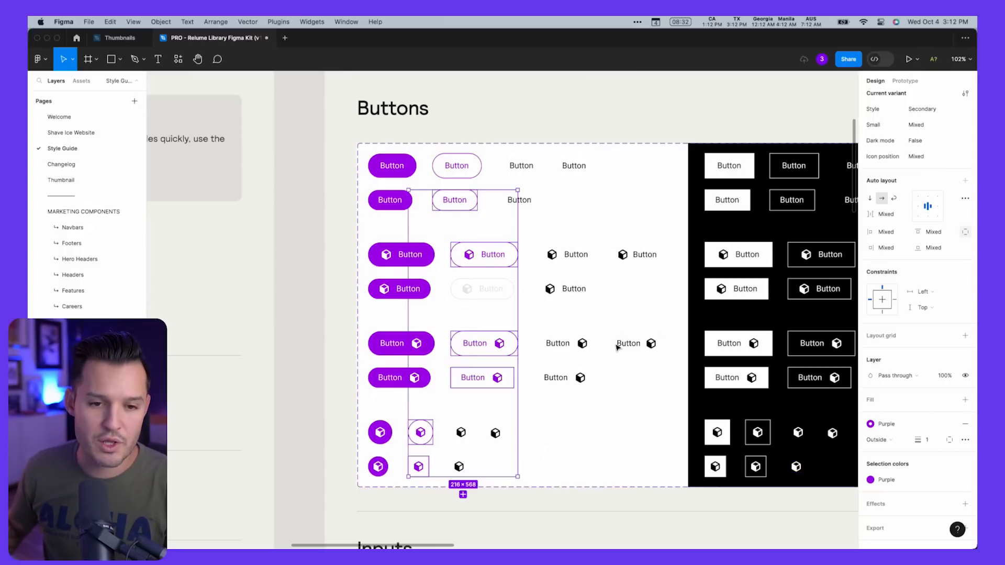
Return to the Shave Ice Website page and check the buttons throughout the Home wireframe.
{"action": "left_click", "coordinate": [77, 134]}
{"action": "scroll", "coordinate": [526, 246], "scroll_direction": "down", "scroll_amount": 5}
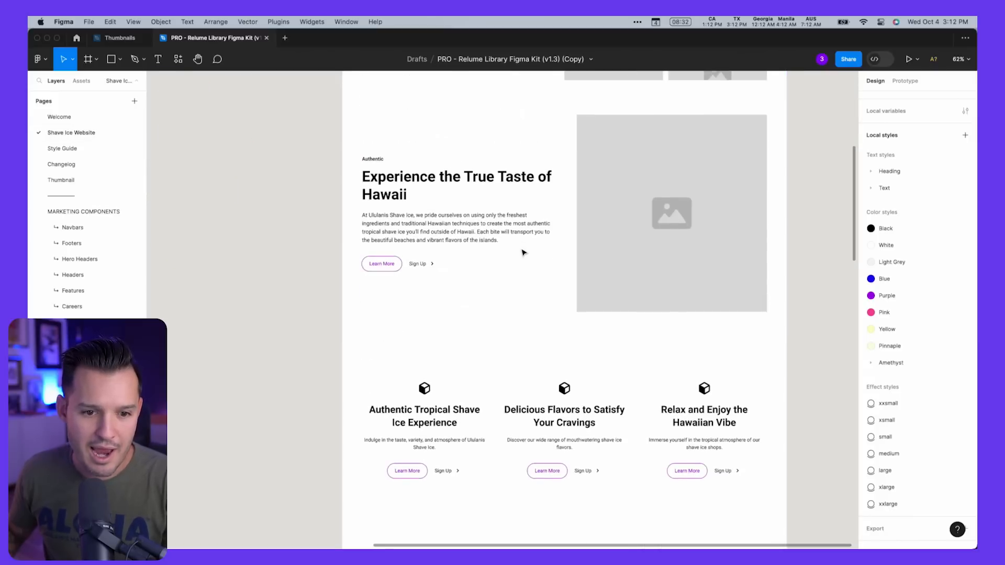
Review the rest of the Home wireframe's buttons, and expand the Heading group in the local text styles.
{"action": "scroll", "coordinate": [512, 375], "scroll_direction": "down", "scroll_amount": 8}
{"action": "scroll", "coordinate": [593, 348], "scroll_direction": "down", "scroll_amount": 10}
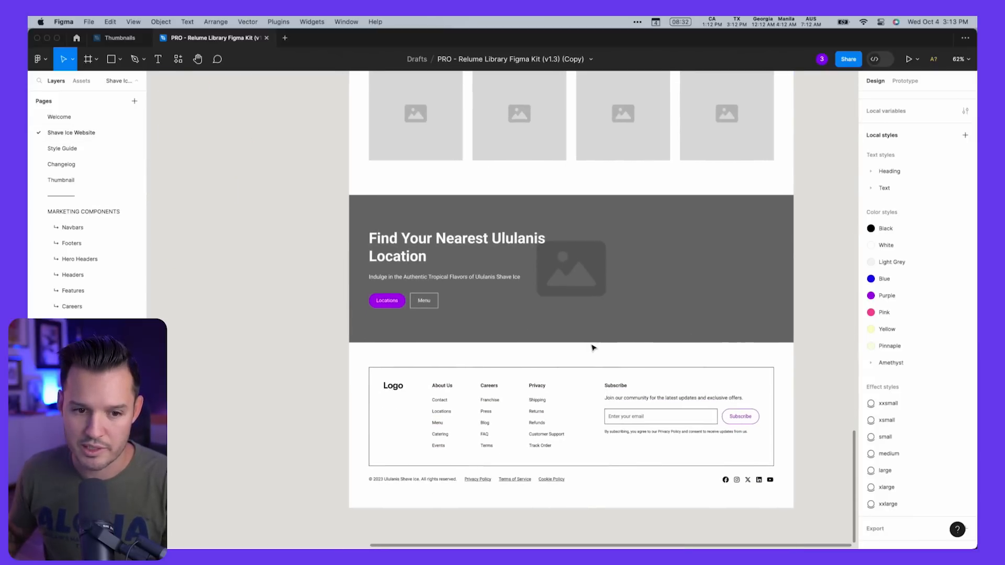
{"action": "scroll", "coordinate": [593, 348], "scroll_direction": "up", "scroll_amount": 20}
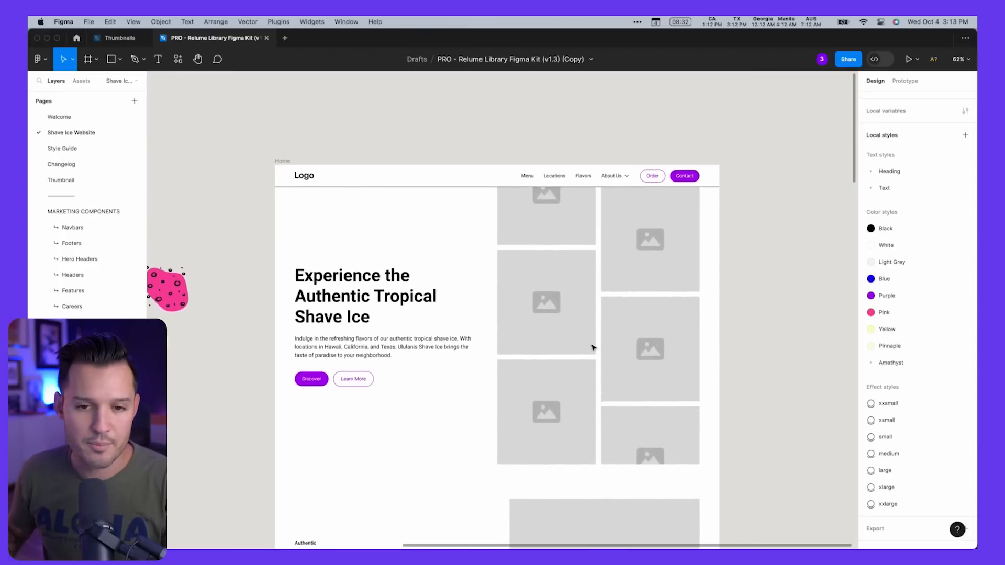
{"action": "scroll", "coordinate": [592, 348], "scroll_direction": "down", "scroll_amount": 3}
{"action": "scroll", "coordinate": [593, 348], "scroll_direction": "right", "scroll_amount": 2}
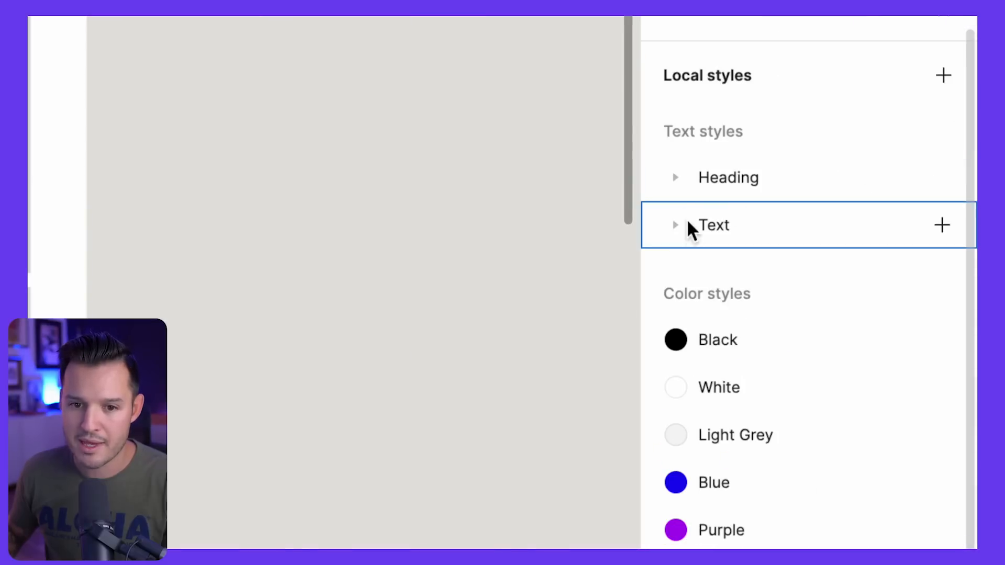
{"action": "left_click", "coordinate": [679, 190]}
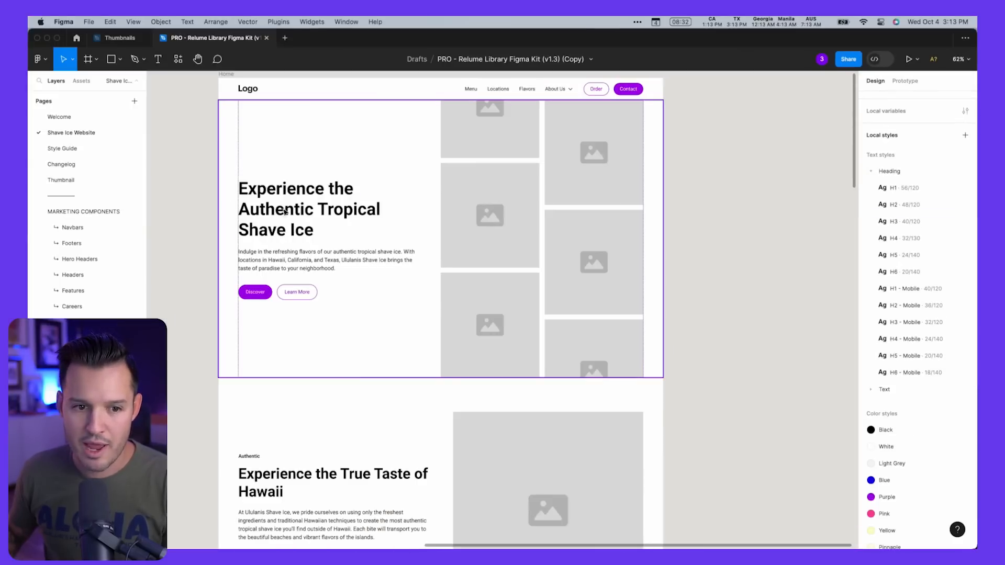
Edit the Heading/H1 text style used by the hero heading, setting its font to Fira Sans Black, Regular.
{"action": "left_click", "coordinate": [279, 210]}
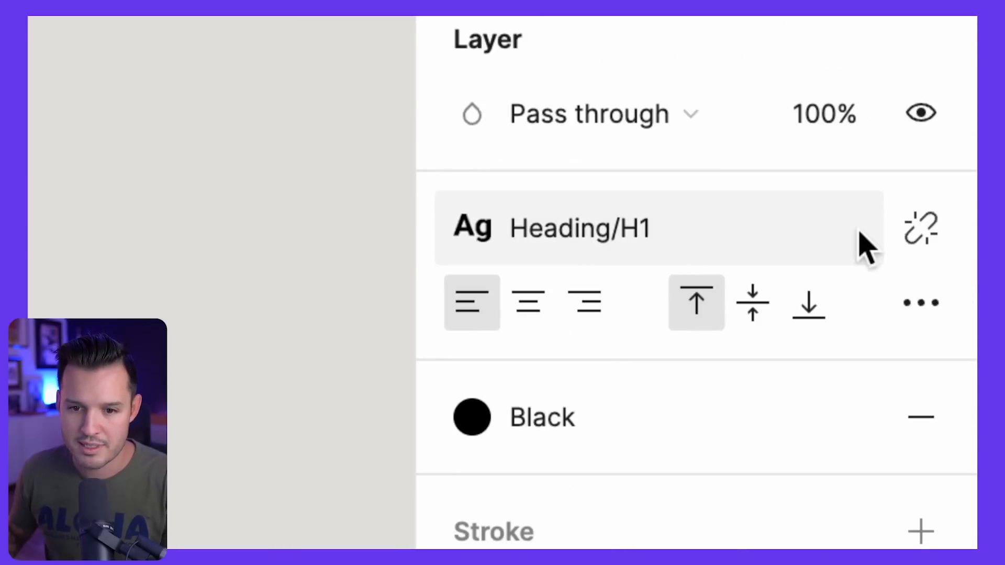
{"action": "left_click", "coordinate": [799, 242]}
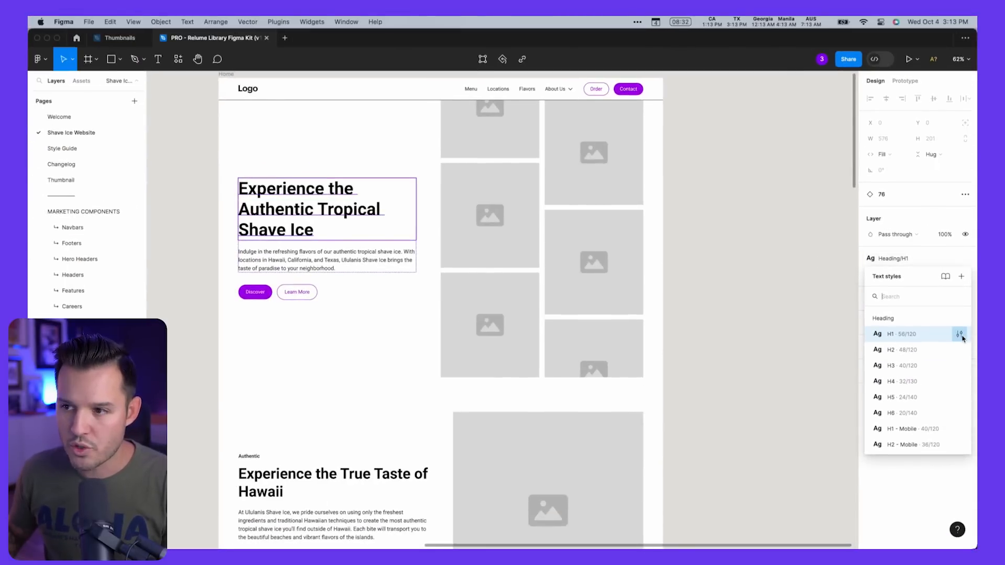
{"action": "left_click", "coordinate": [960, 335]}
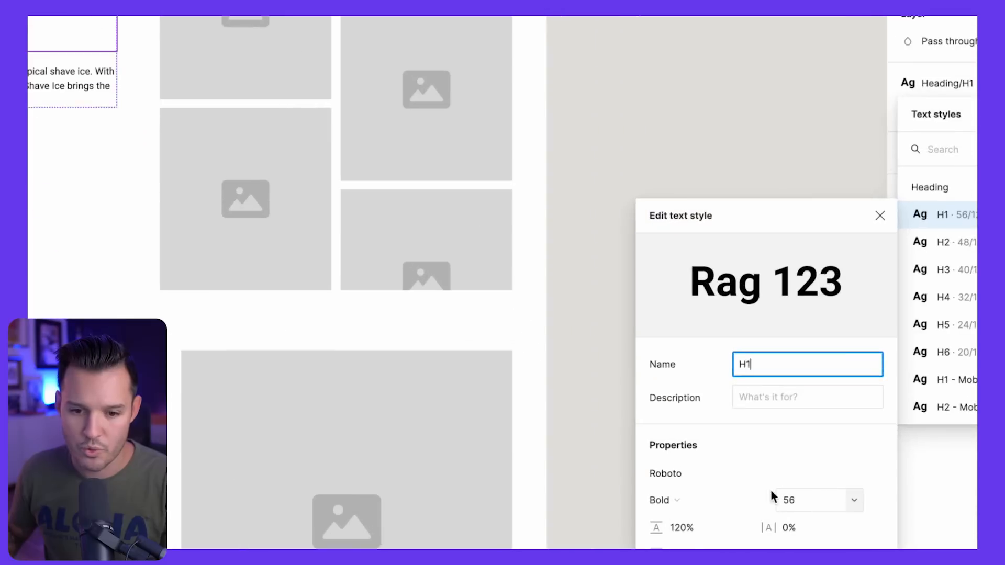
{"action": "left_click", "coordinate": [728, 486]}
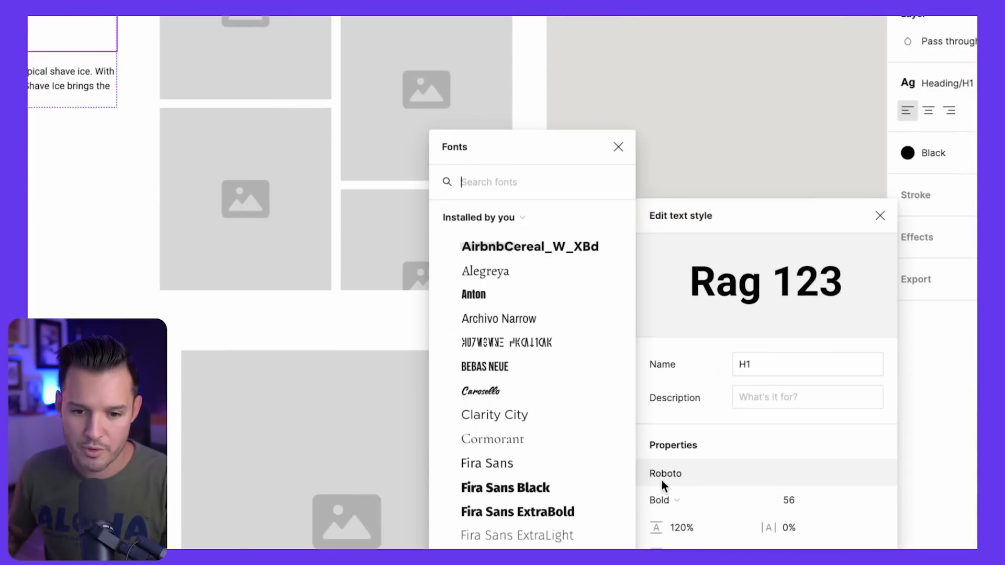
{"action": "left_click", "coordinate": [526, 488]}
{"action": "left_click", "coordinate": [728, 500]}
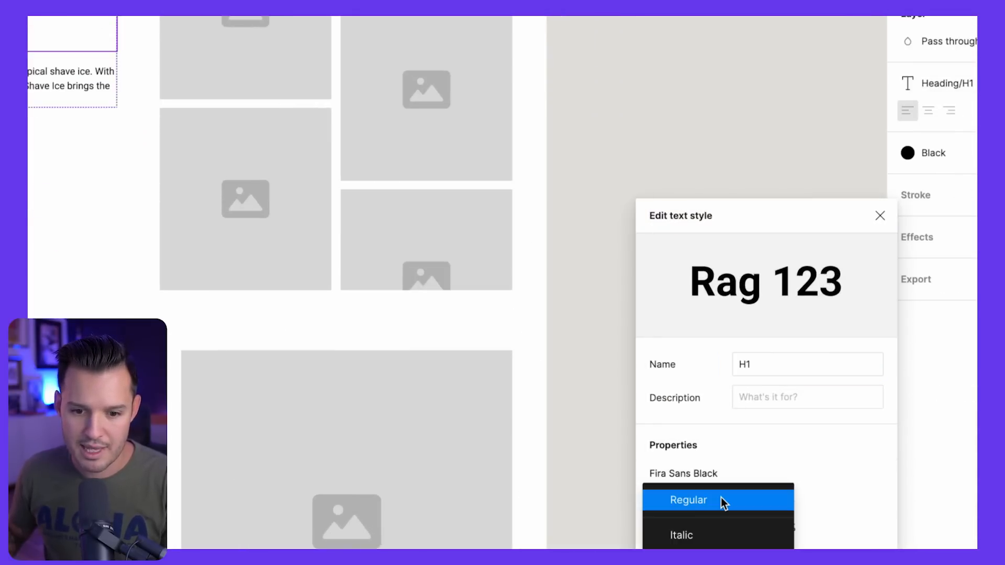
{"action": "left_click", "coordinate": [721, 500]}
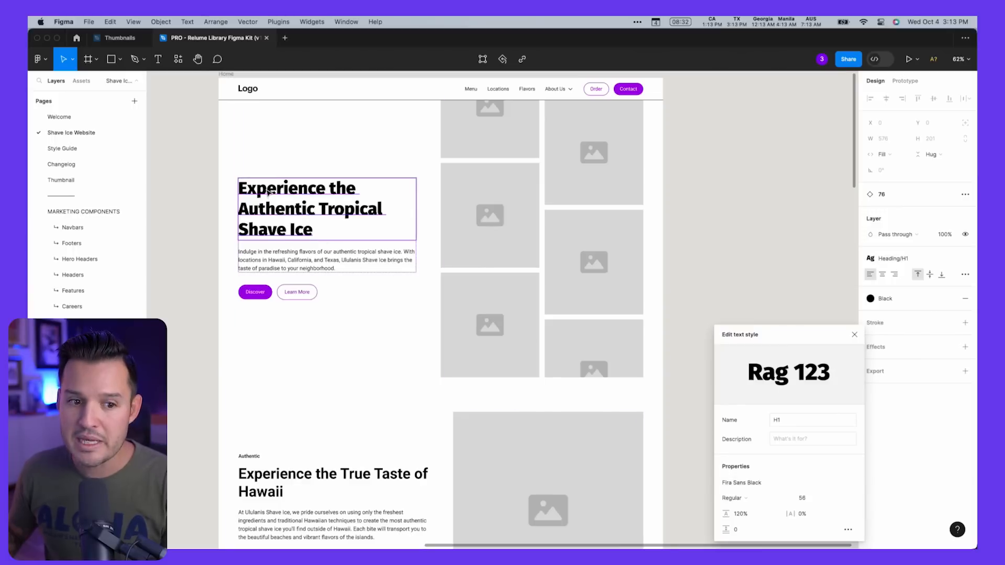
{"action": "left_click", "coordinate": [719, 268]}
Change the H2 text style's font to Fira Sans Black with Regular weight.
{"action": "left_click", "coordinate": [965, 238]}
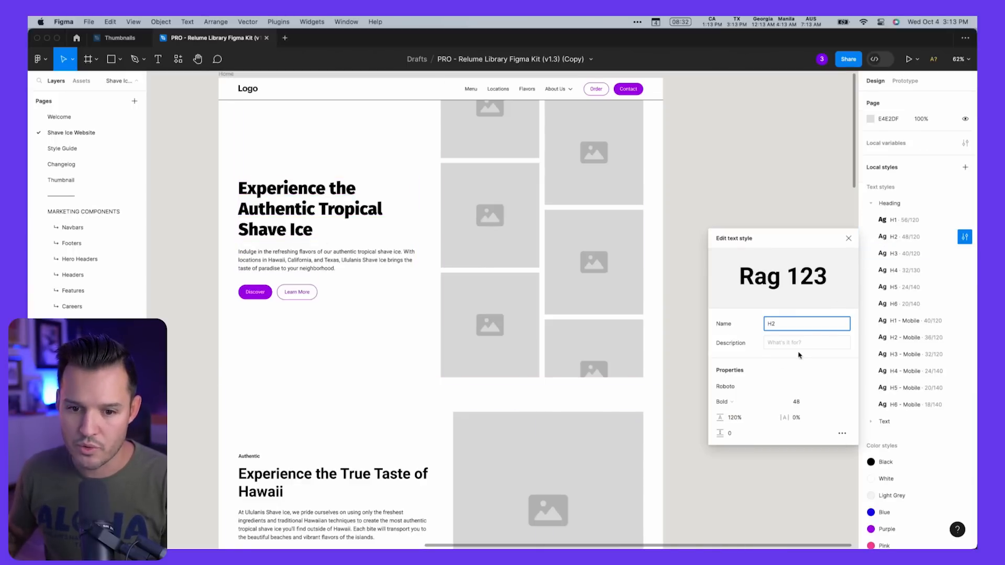
{"action": "left_click", "coordinate": [733, 388]}
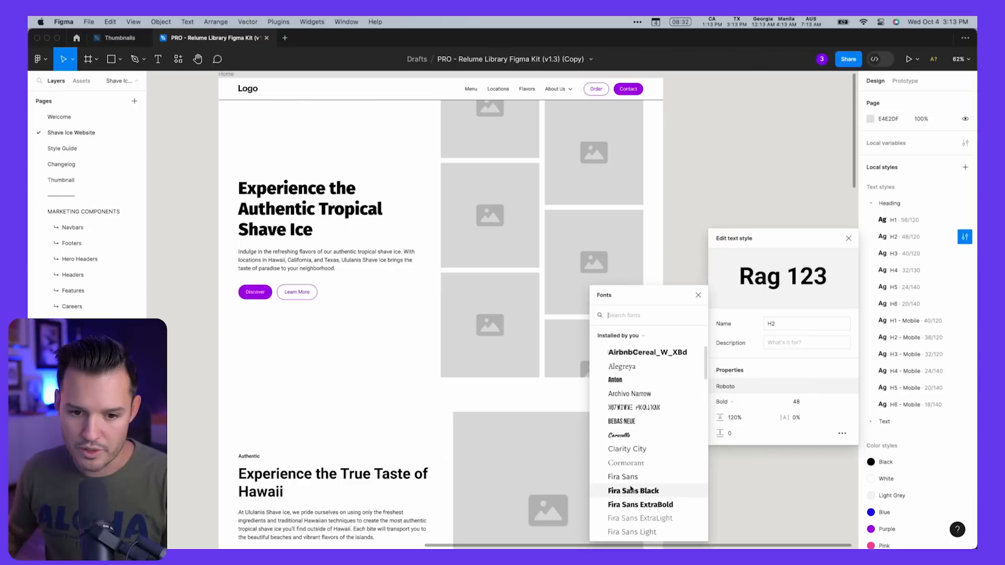
{"action": "left_click", "coordinate": [651, 491]}
{"action": "left_click", "coordinate": [743, 402]}
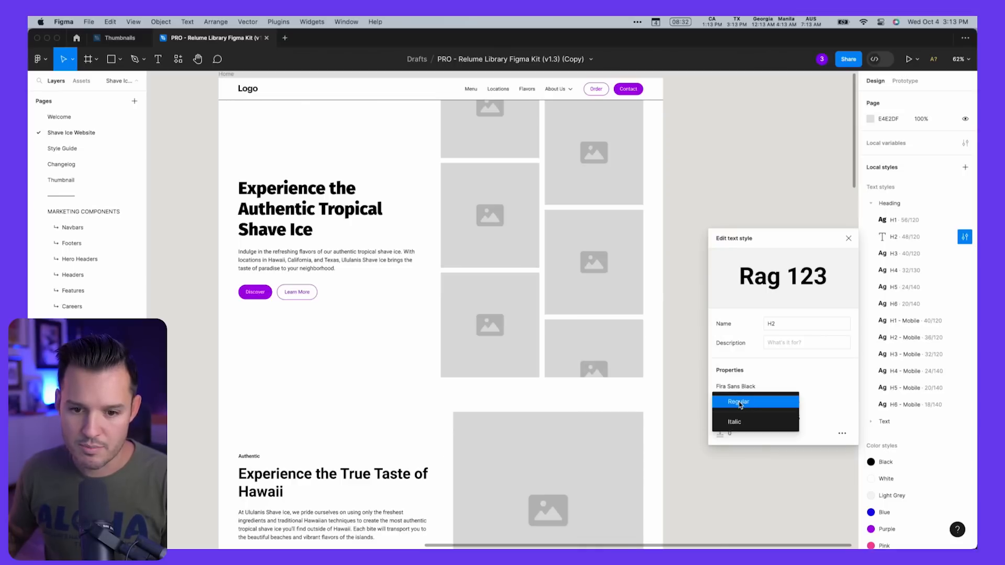
{"action": "left_click", "coordinate": [739, 402]}
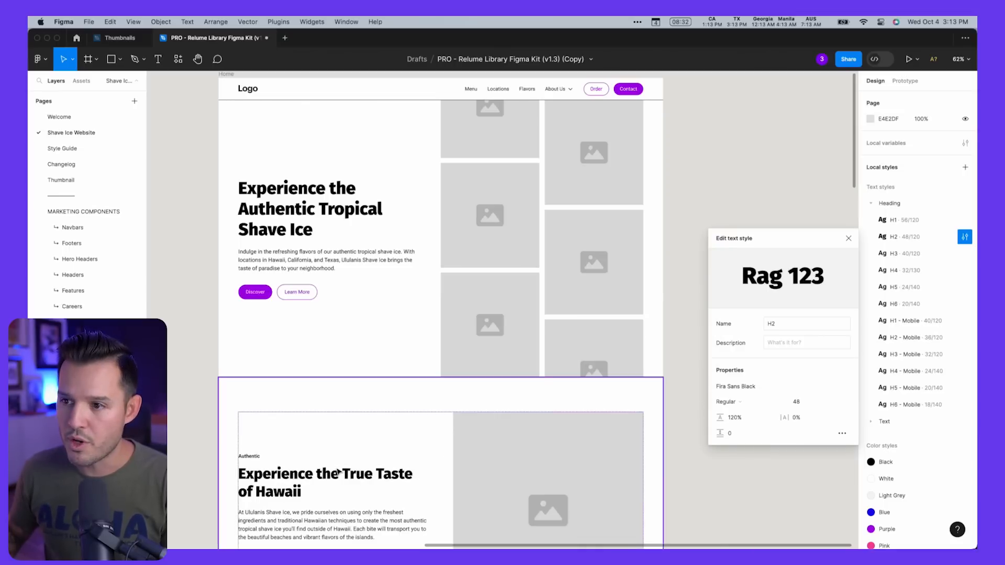
{"action": "left_click", "coordinate": [713, 477]}
Identify the text style of the three feature column headings and set that H4 style to Fira Sans Black, Regular.
{"action": "scroll", "coordinate": [713, 478], "scroll_direction": "down", "scroll_amount": 6}
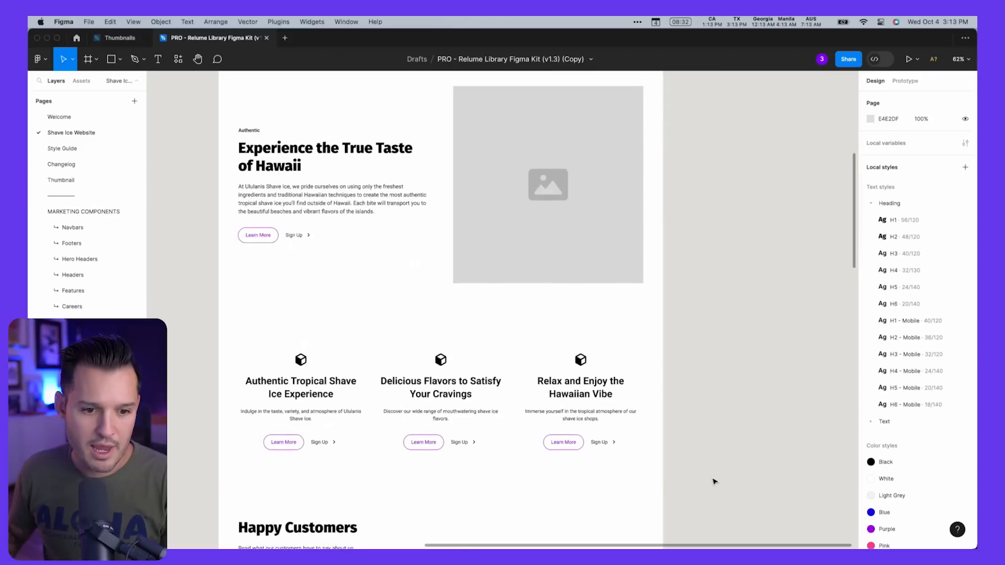
{"action": "left_click", "coordinate": [450, 390], "text": "super"}
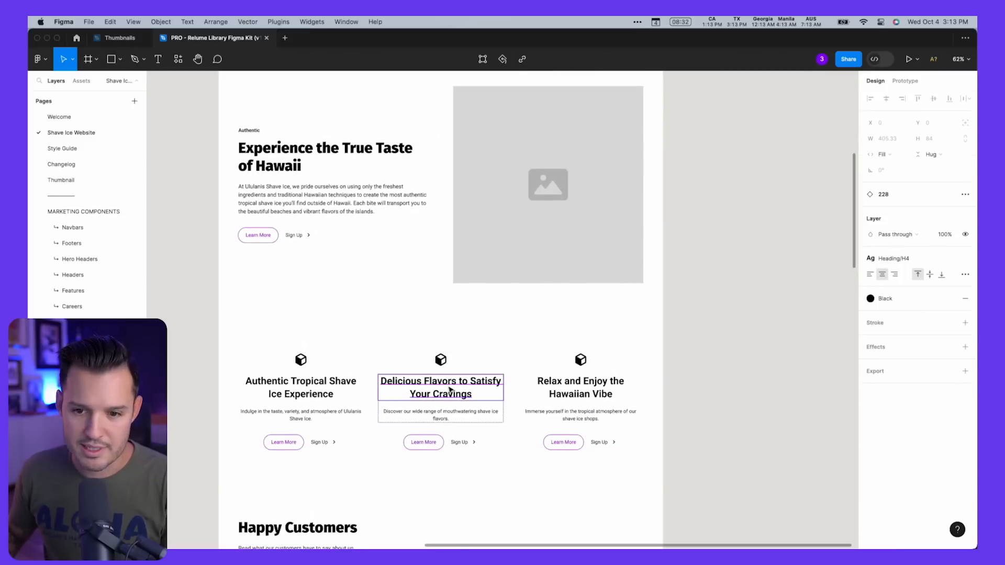
{"action": "left_click", "coordinate": [727, 327]}
{"action": "left_click", "coordinate": [964, 270]}
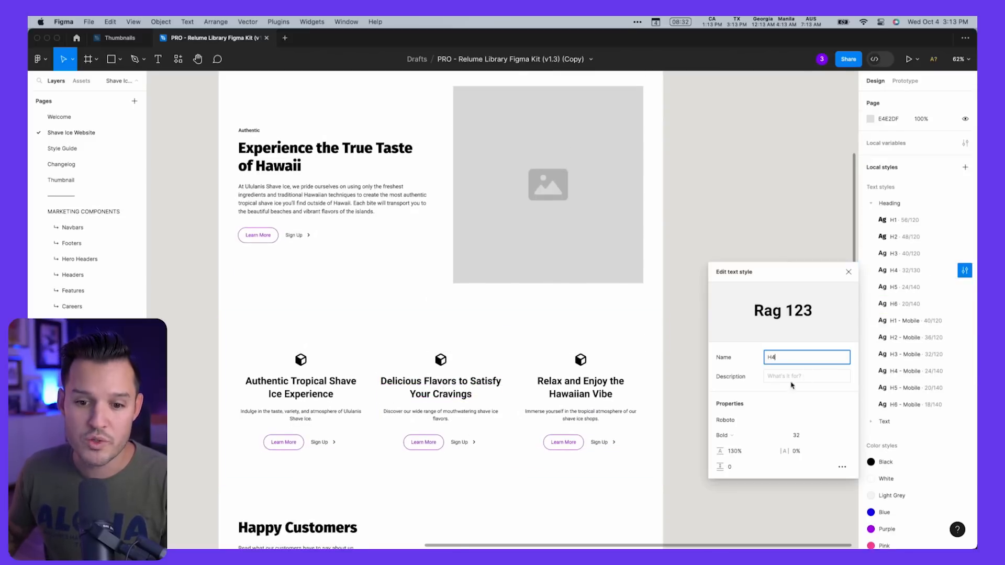
{"action": "left_click", "coordinate": [751, 422]}
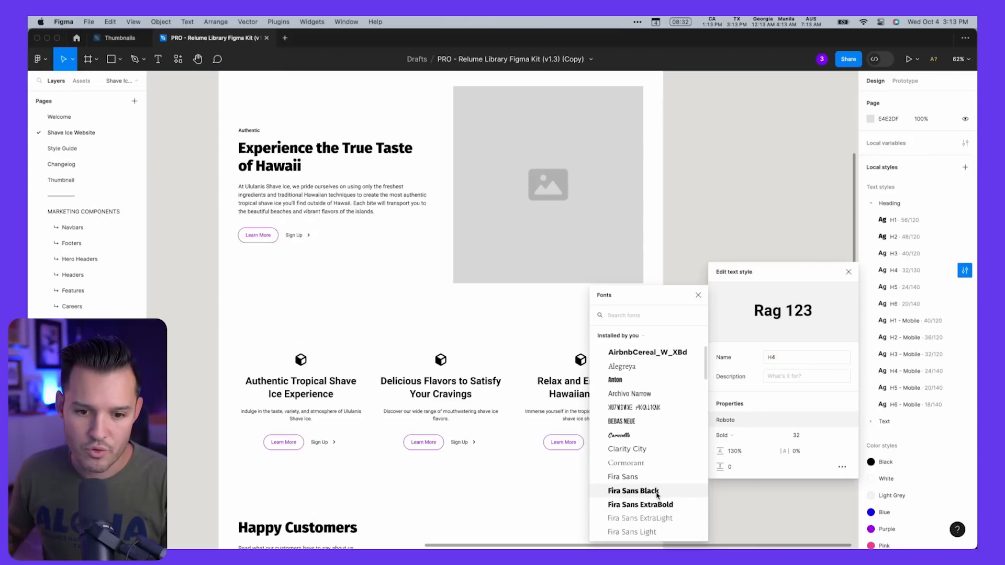
{"action": "left_click", "coordinate": [634, 491]}
{"action": "left_click", "coordinate": [746, 435]}
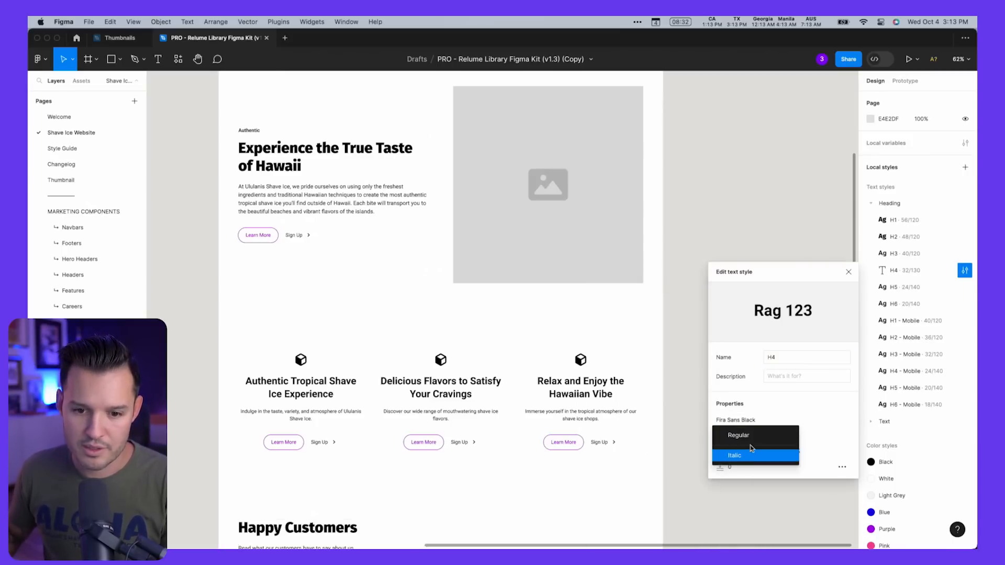
{"action": "left_click", "coordinate": [752, 439]}
{"action": "left_click", "coordinate": [699, 276]}
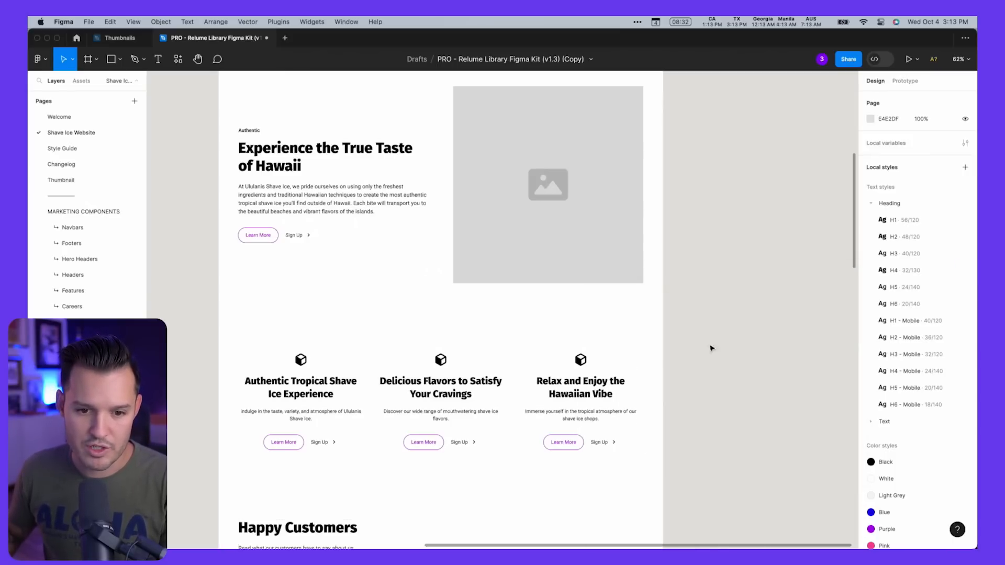
Look over the restyled headings on the Home wireframe and shrink the pages list to reveal the page's layers.
{"action": "scroll", "coordinate": [712, 351], "scroll_direction": "down", "scroll_amount": 6}
{"action": "scroll", "coordinate": [704, 300], "scroll_direction": "up", "scroll_amount": 10}
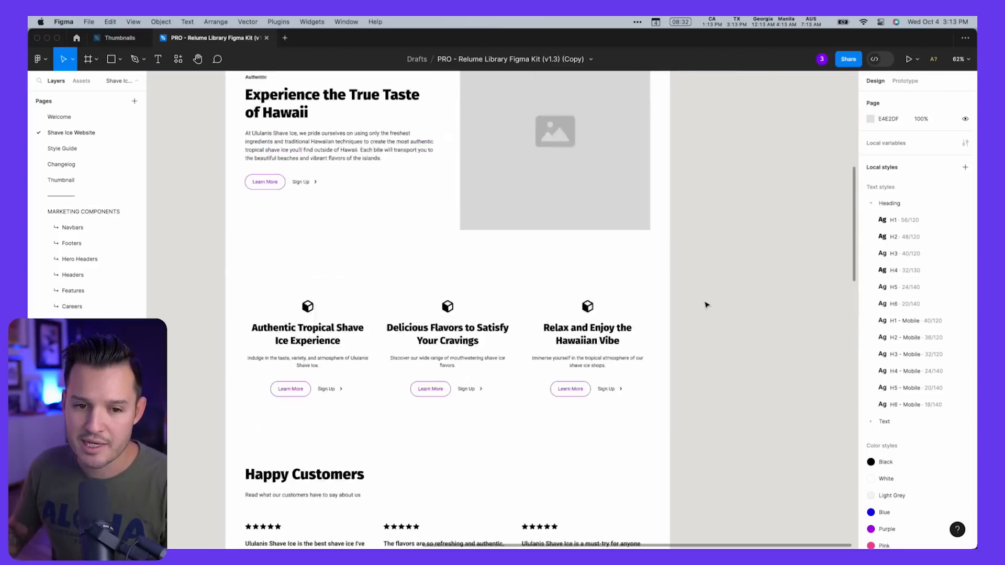
{"action": "scroll", "coordinate": [705, 305], "scroll_direction": "down", "scroll_amount": 1}
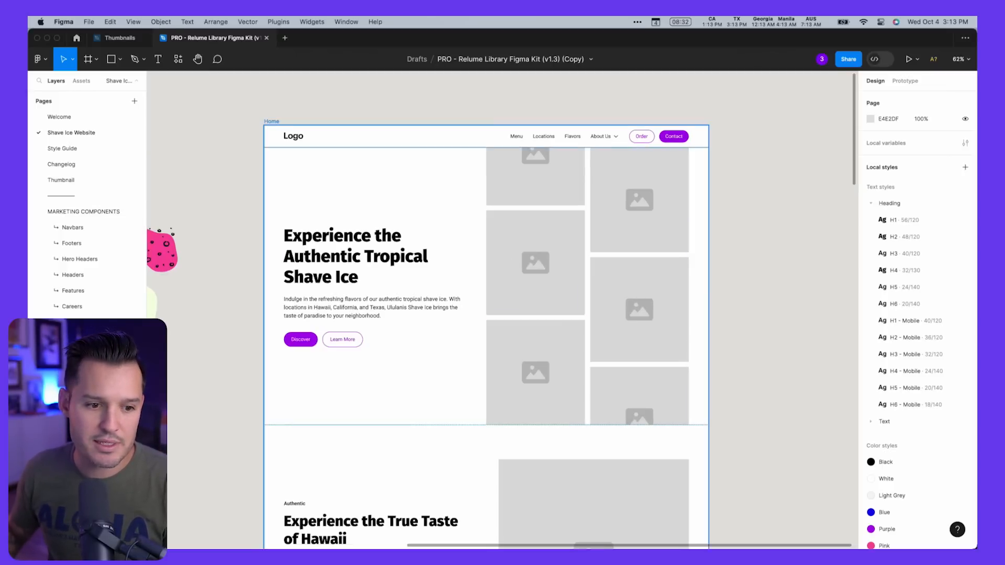
{"action": "left_click_drag", "start_coordinate": [118, 184], "coordinate": [118, 140]}
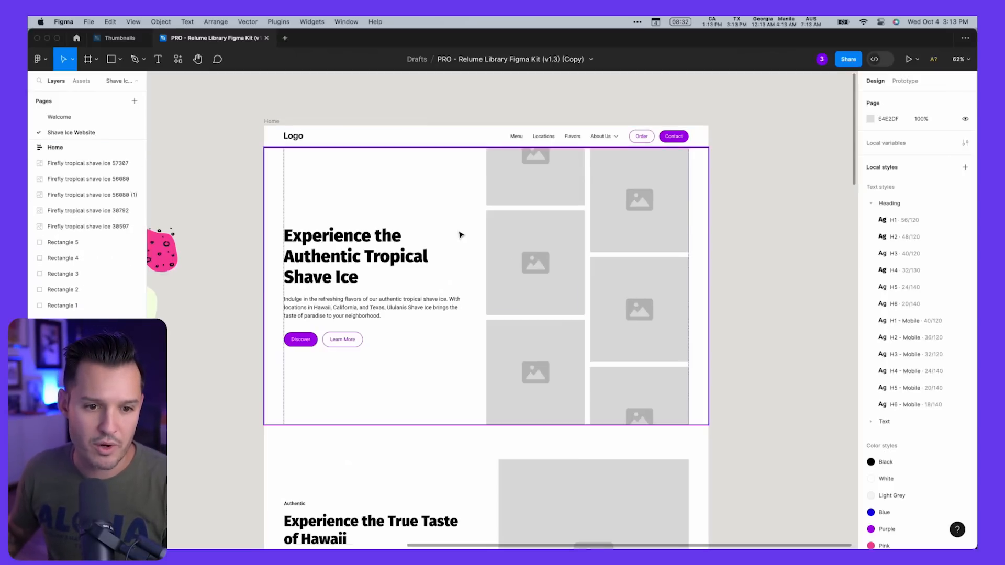
Detach the hero header section (Header / 76) and the navbar (Navbar / 1) from their component instances.
{"action": "left_click", "coordinate": [460, 232]}
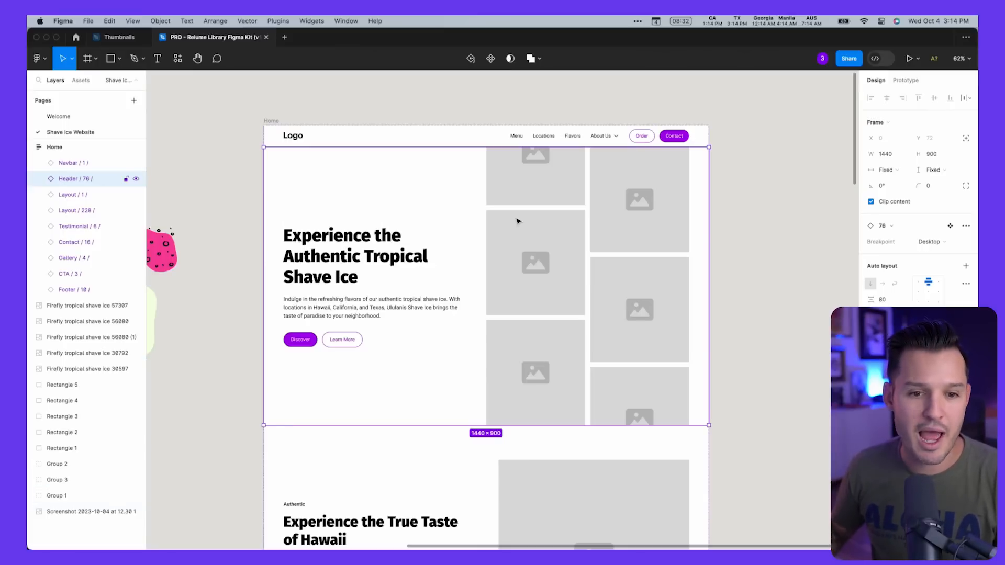
{"action": "key", "text": "super+alt+b"}
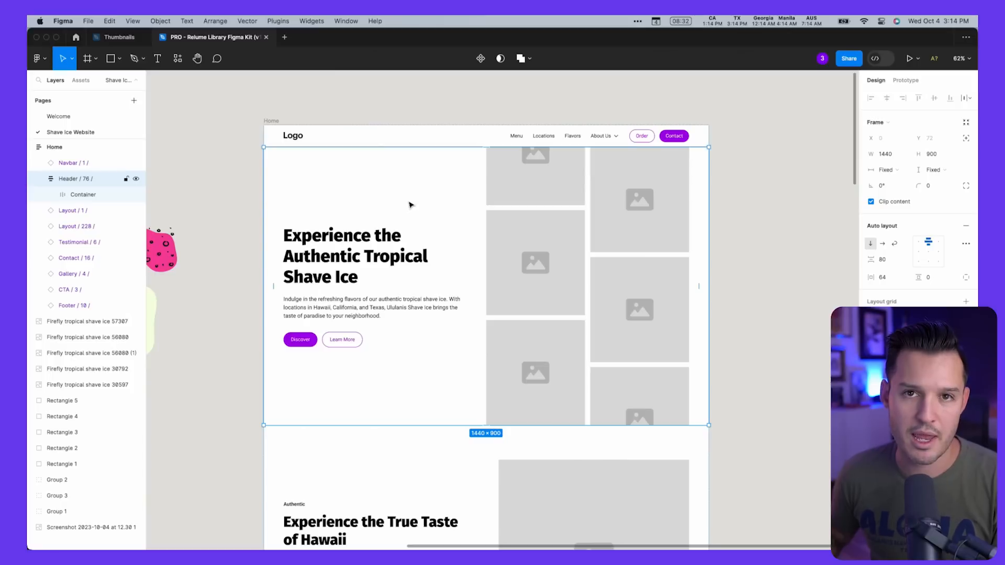
{"action": "left_click", "coordinate": [427, 138]}
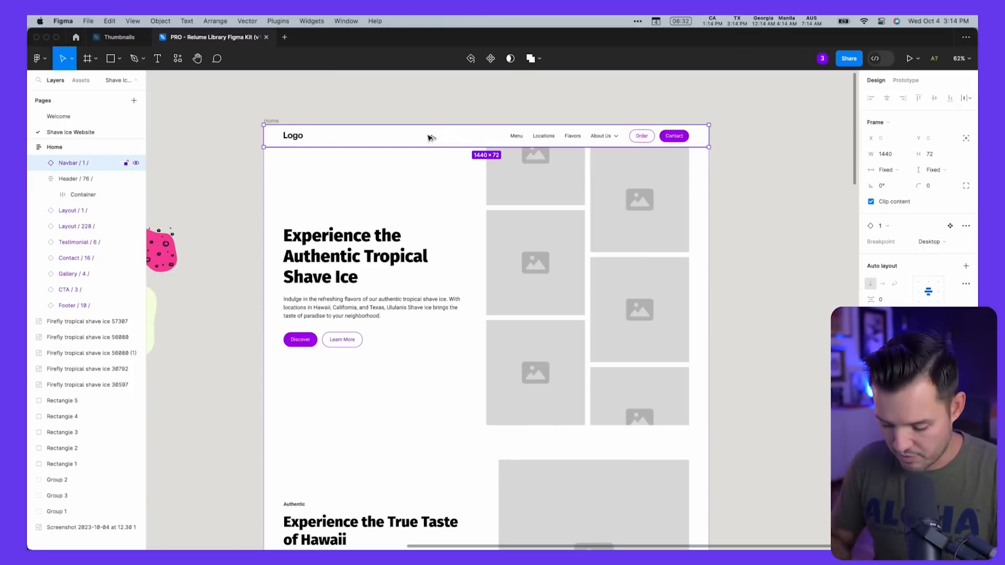
{"action": "key", "text": "super+alt+b"}
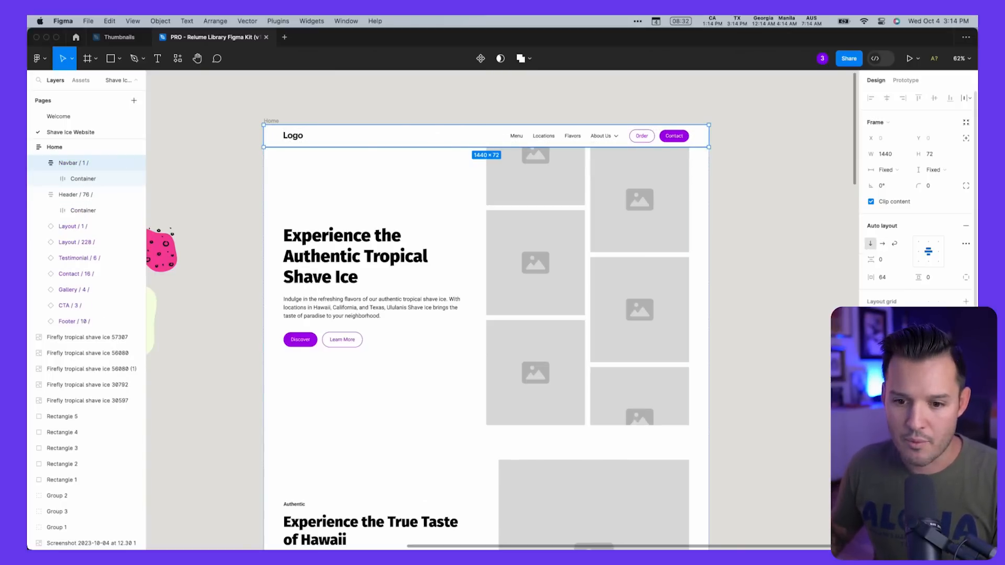
{"action": "left_click", "coordinate": [812, 212]}
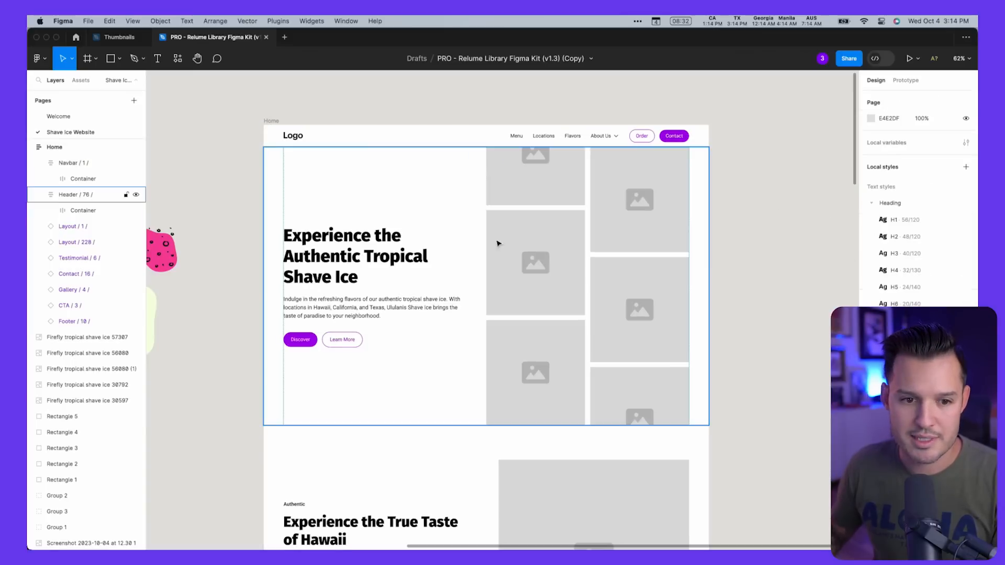
Set the hero header section's background fill to a pale shade from the Amethyst color styles.
{"action": "left_click", "coordinate": [402, 186]}
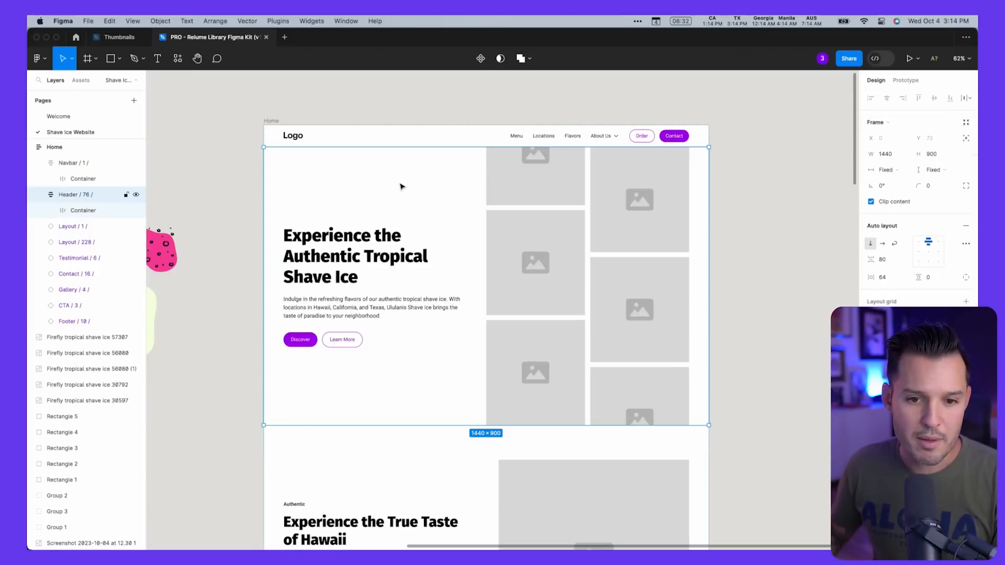
{"action": "left_click", "coordinate": [949, 369]}
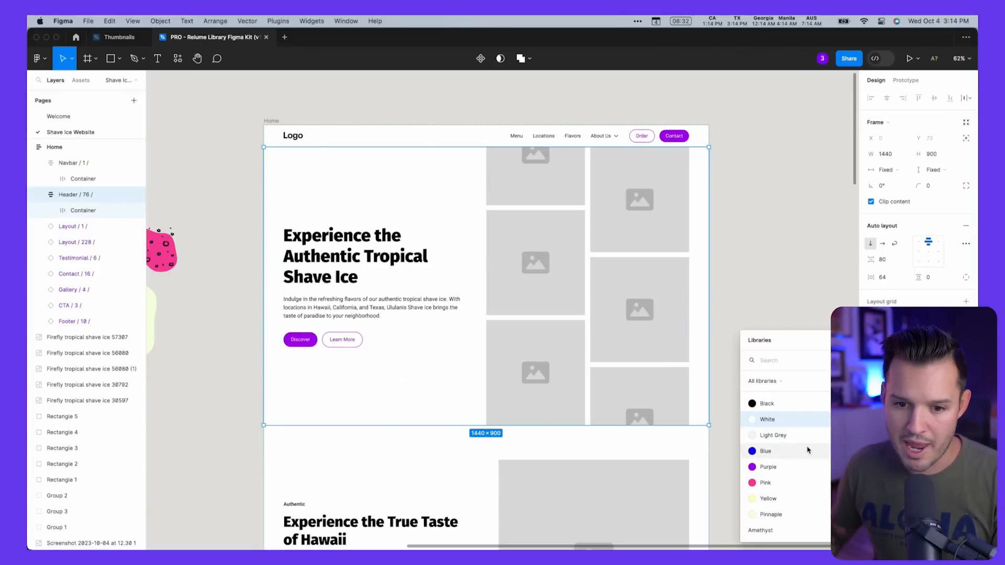
{"action": "scroll", "coordinate": [808, 484], "scroll_direction": "down", "scroll_amount": 3}
{"action": "left_click", "coordinate": [790, 459]}
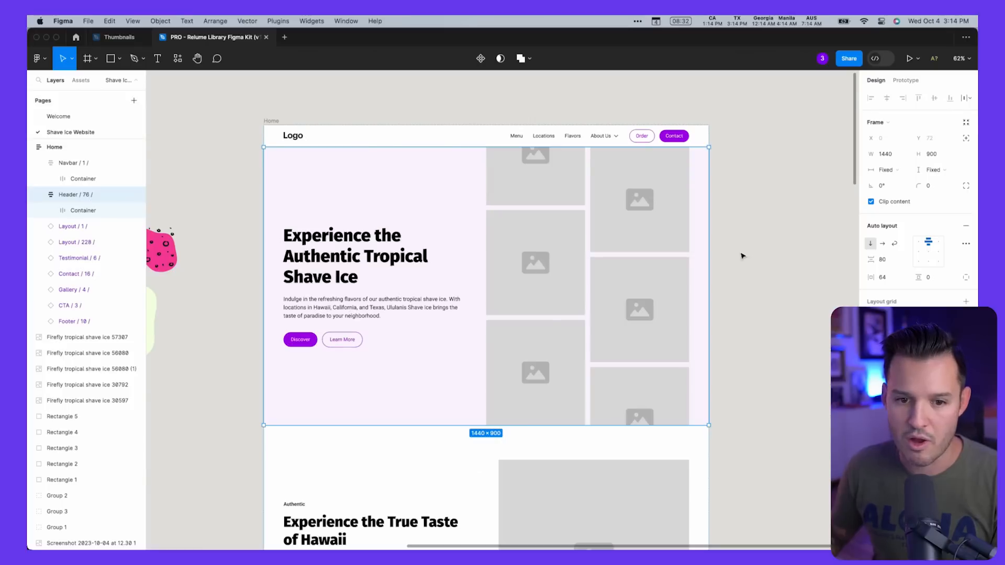
{"action": "left_click", "coordinate": [741, 256]}
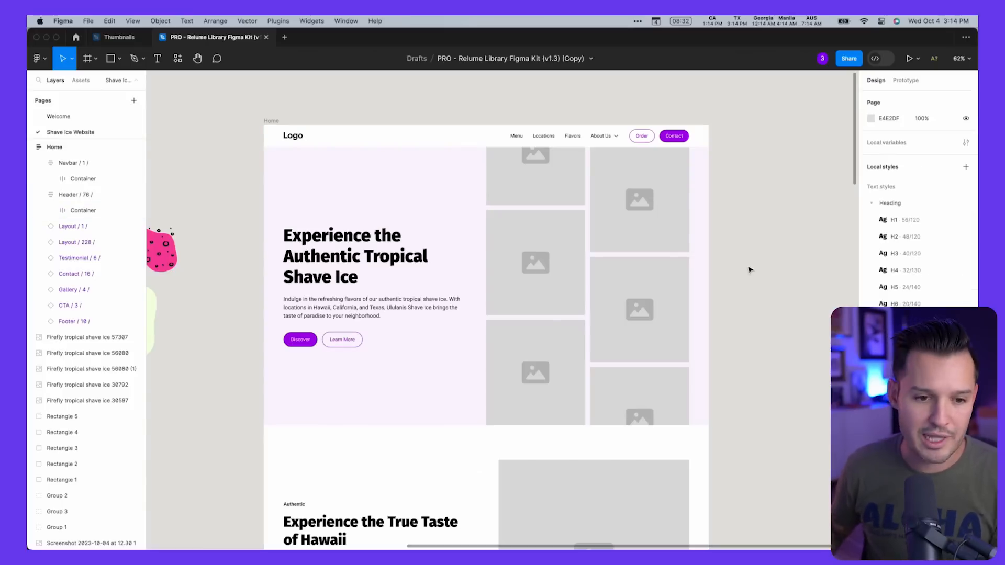
Fill the hero header's placeholder images with the shave ice and beach illustrations and place the three decorative blob graphics over the hero.
{"action": "scroll", "coordinate": [747, 265], "scroll_direction": "left", "scroll_amount": 5}
{"action": "scroll", "coordinate": [747, 264], "scroll_direction": "right", "scroll_amount": 4}
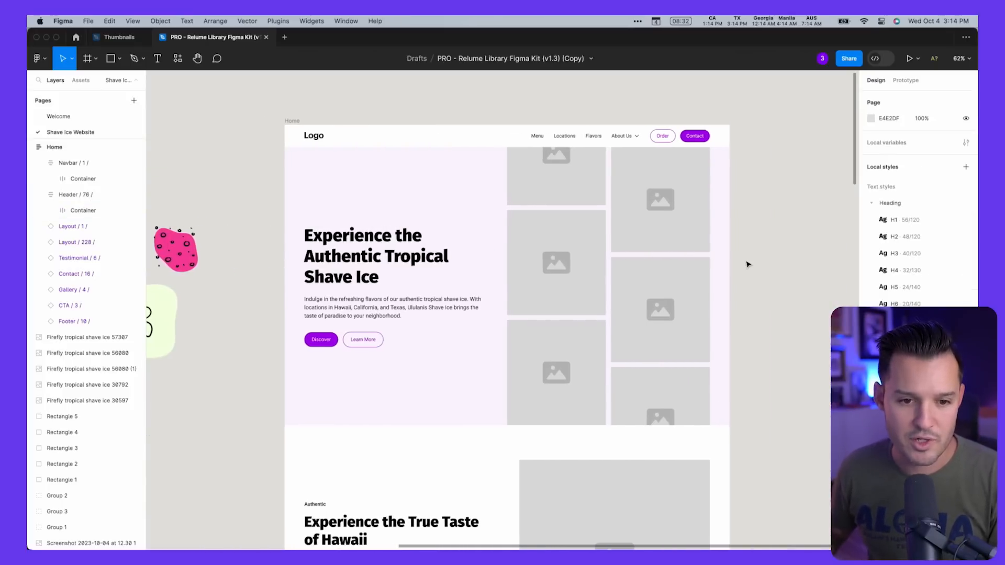
{"action": "scroll", "coordinate": [747, 264], "scroll_direction": "left", "scroll_amount": 5}
{"action": "scroll", "coordinate": [747, 264], "scroll_direction": "right", "scroll_amount": 5}
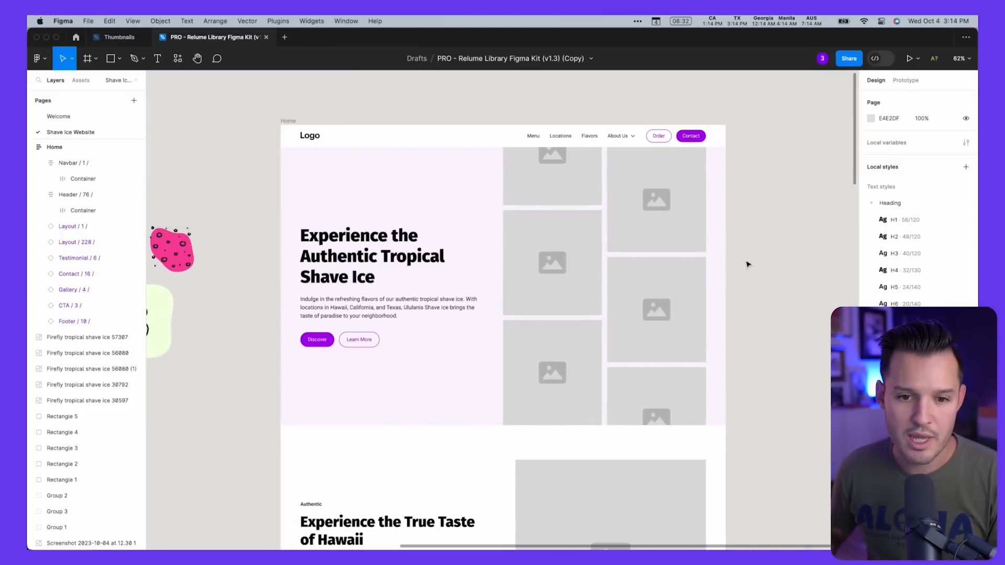
{"action": "left_click", "coordinate": [580, 254], "text": "super"}
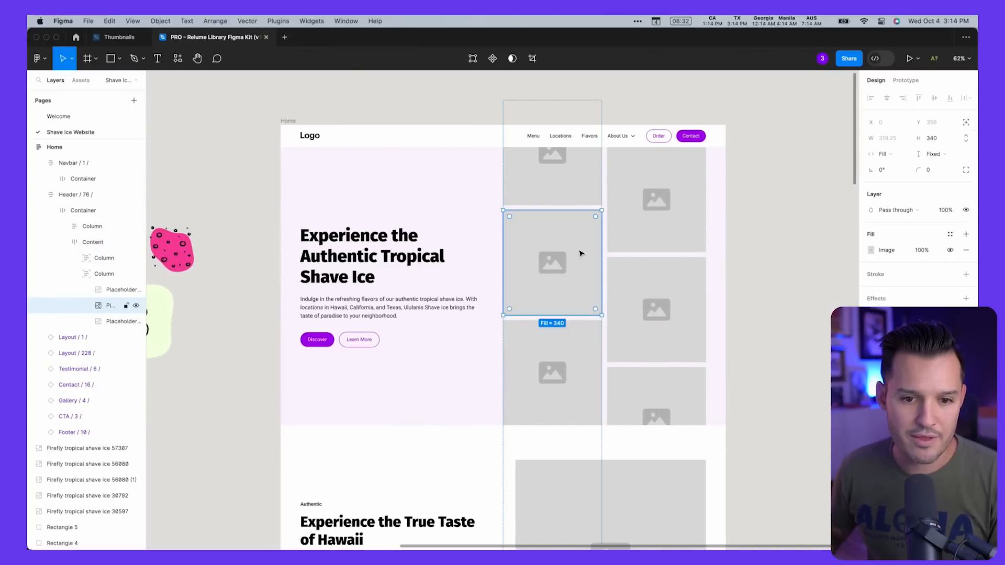
{"action": "left_click", "coordinate": [98, 278]}
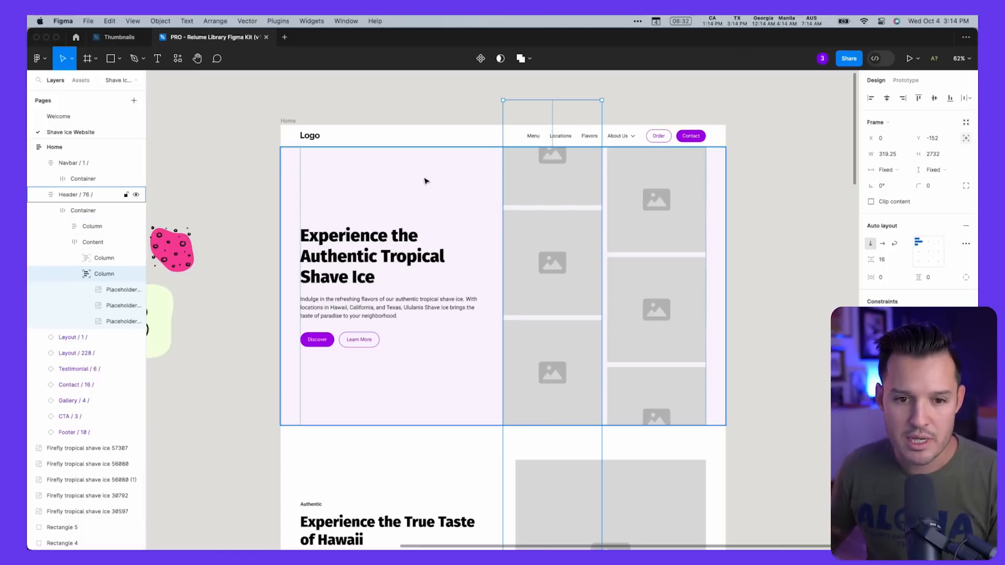
{"action": "left_click", "coordinate": [548, 181]}
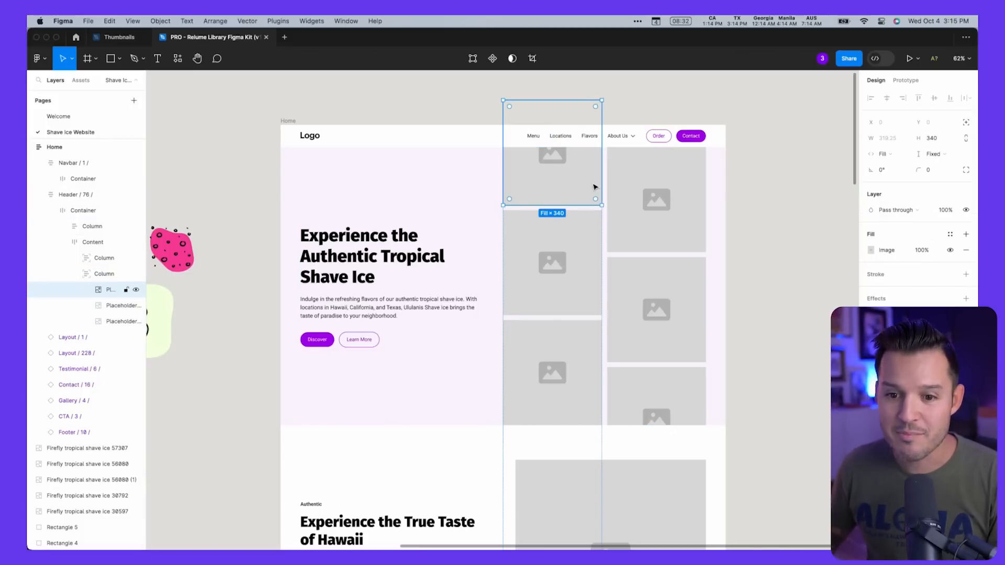
{"action": "left_click", "coordinate": [805, 528]}
{"action": "left_click_drag", "start_coordinate": [808, 441], "coordinate": [876, 251]}
{"action": "left_click", "coordinate": [572, 287]}
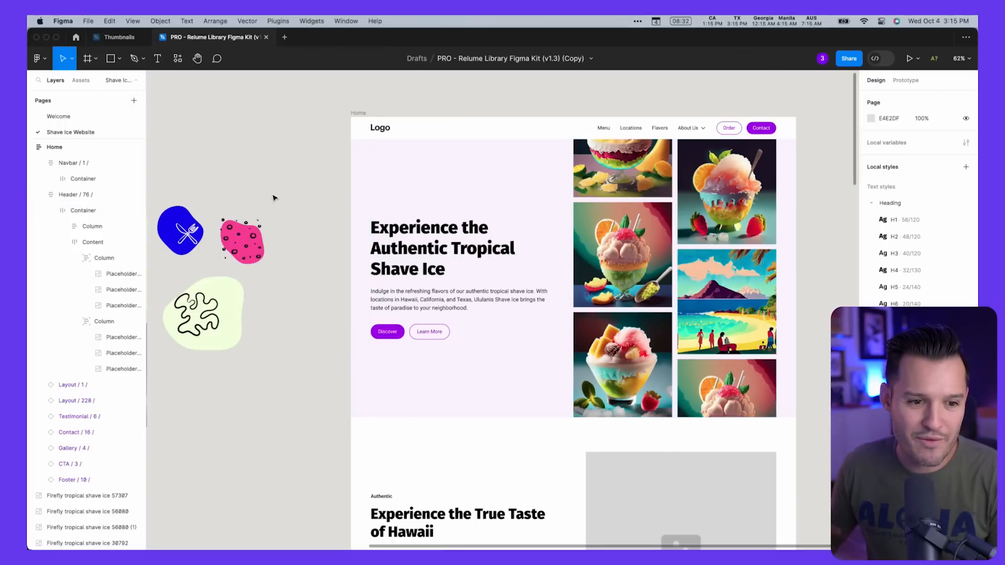
{"action": "left_click_drag", "start_coordinate": [271, 202], "coordinate": [541, 229]}
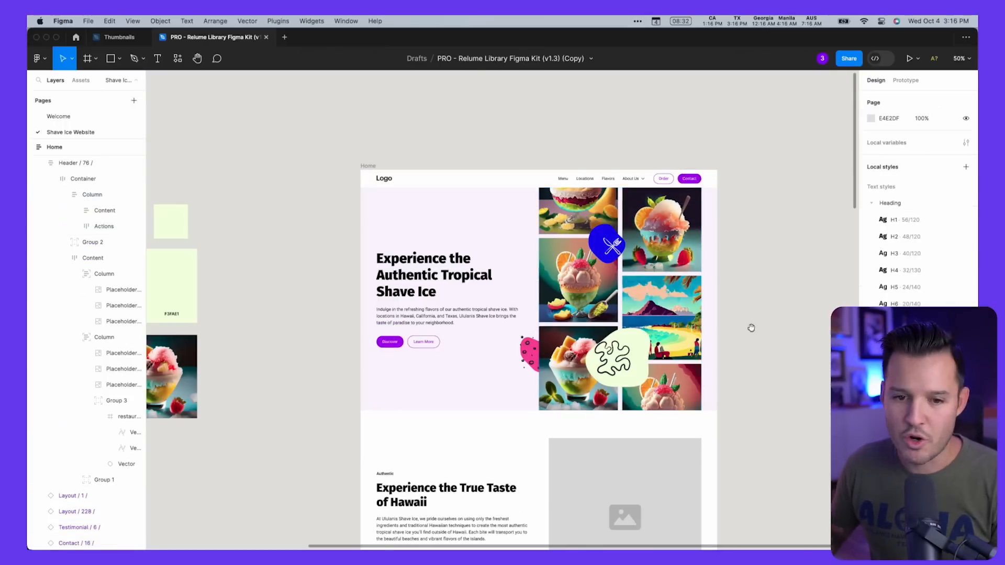
Fill the placeholder image in the "Experience the True Taste of Hawaii" section with the beach and volcano illustration.
{"action": "scroll", "coordinate": [752, 327], "scroll_direction": "down", "scroll_amount": 3}
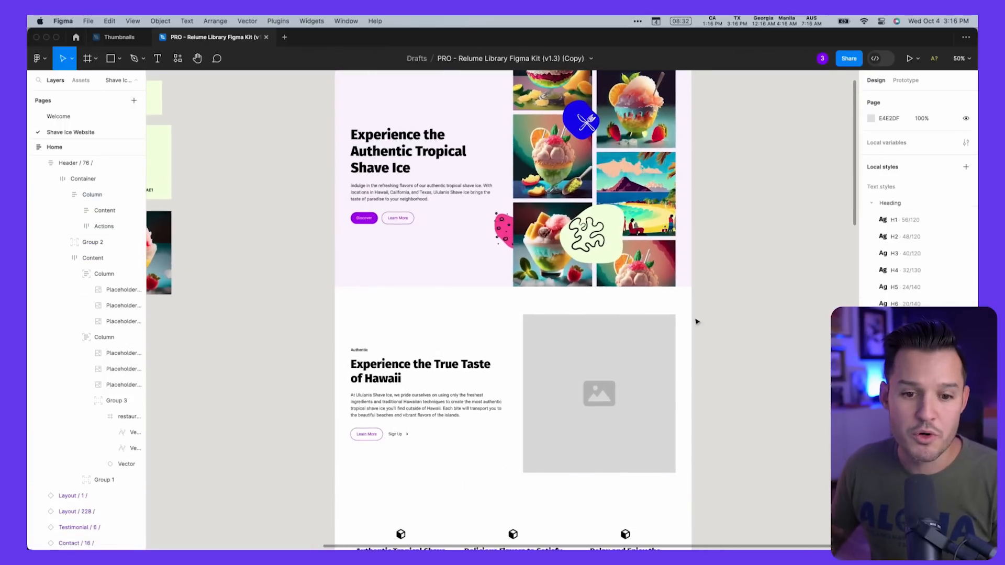
{"action": "left_click", "coordinate": [646, 348]}
{"action": "left_click", "coordinate": [805, 528]}
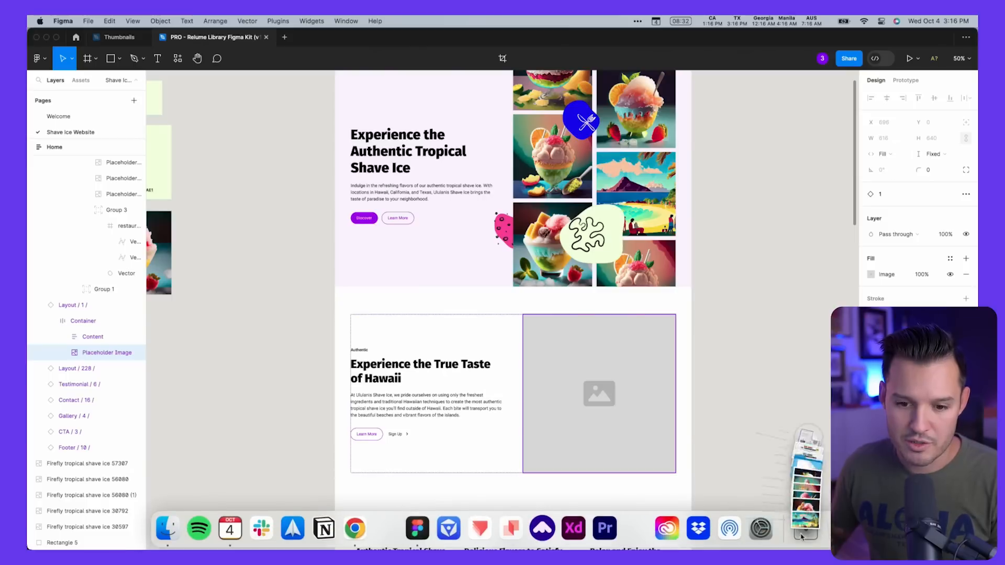
{"action": "left_click_drag", "start_coordinate": [799, 487], "coordinate": [873, 275]}
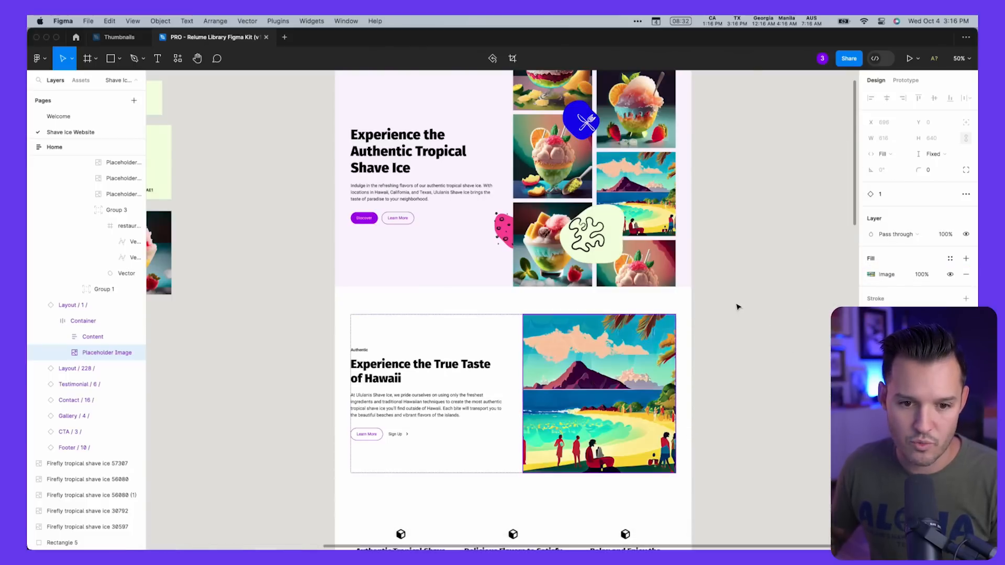
{"action": "left_click", "coordinate": [736, 307]}
Set the background fill of the "Experience the True Taste of Hawaii" section to the Pinnaple color style.
{"action": "left_click", "coordinate": [677, 302]}
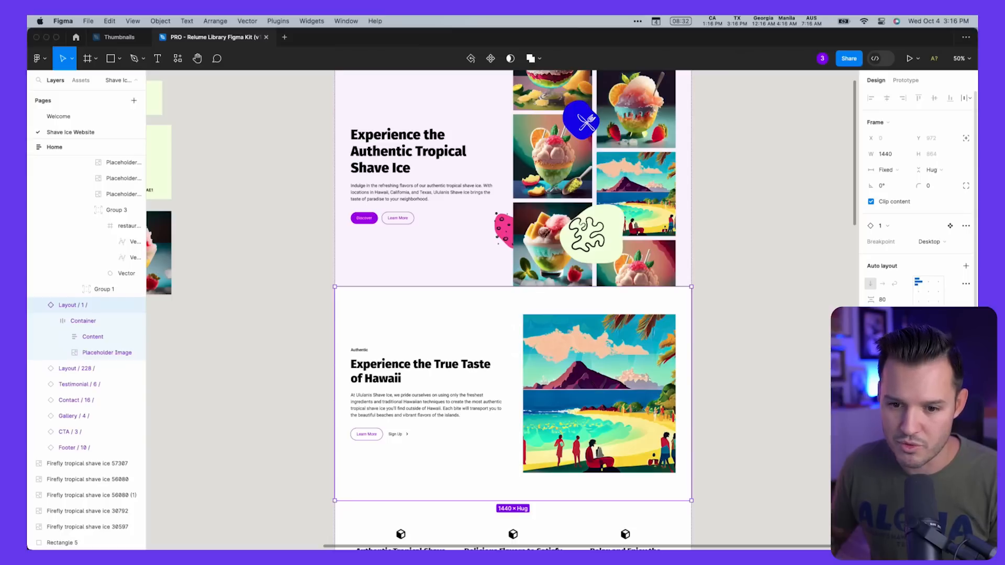
{"action": "left_click", "coordinate": [949, 408]}
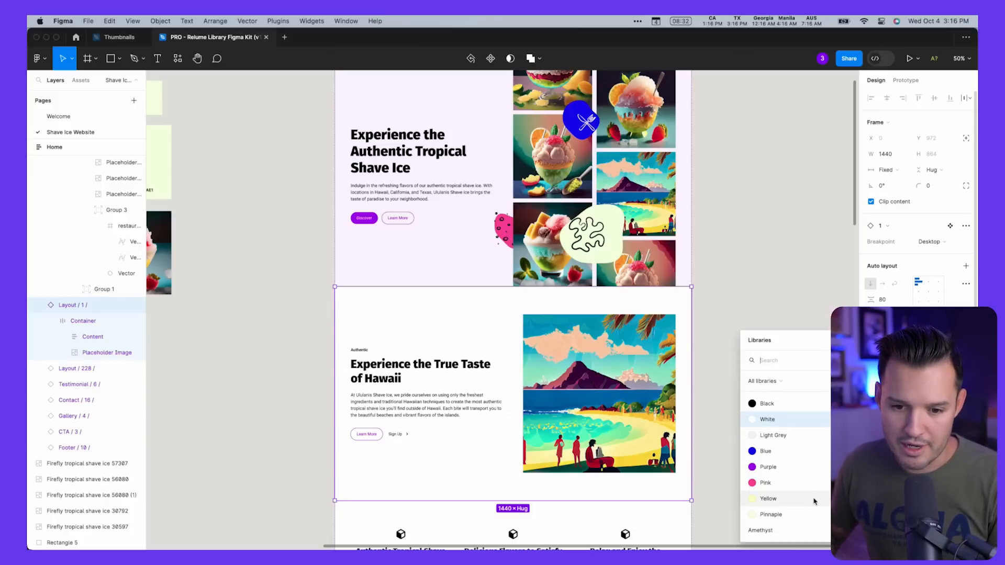
{"action": "left_click", "coordinate": [809, 518]}
{"action": "left_click", "coordinate": [776, 352]}
Examine the styled hero and Hawaii sections of the Home page up close, down to the three feature columns.
{"action": "scroll", "coordinate": [767, 352], "scroll_direction": "up", "scroll_amount": 2}
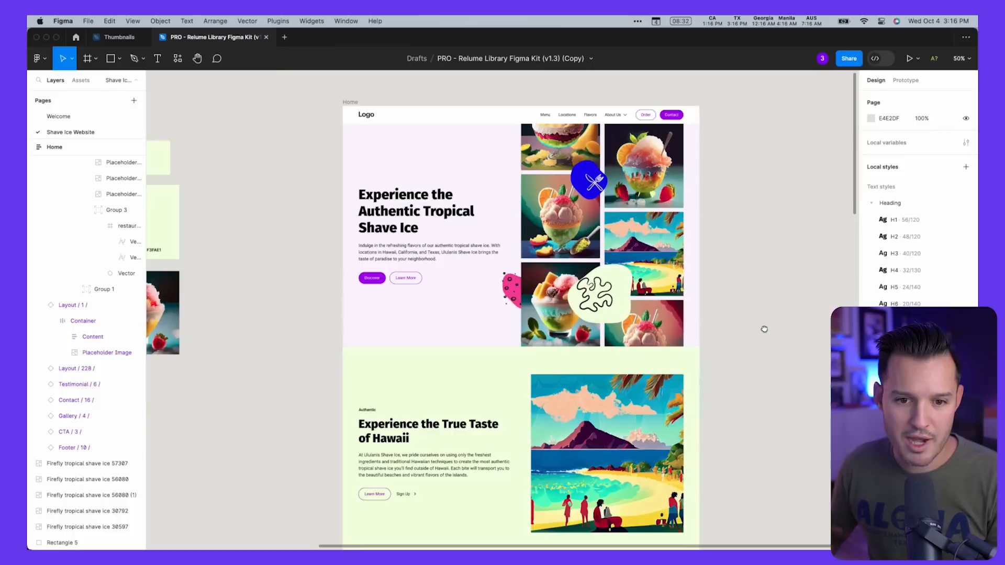
{"action": "key", "text": "z"}
{"action": "left_click_drag", "start_coordinate": [284, 118], "coordinate": [760, 175]}
{"action": "left_click_drag", "start_coordinate": [762, 337], "coordinate": [778, 159]}
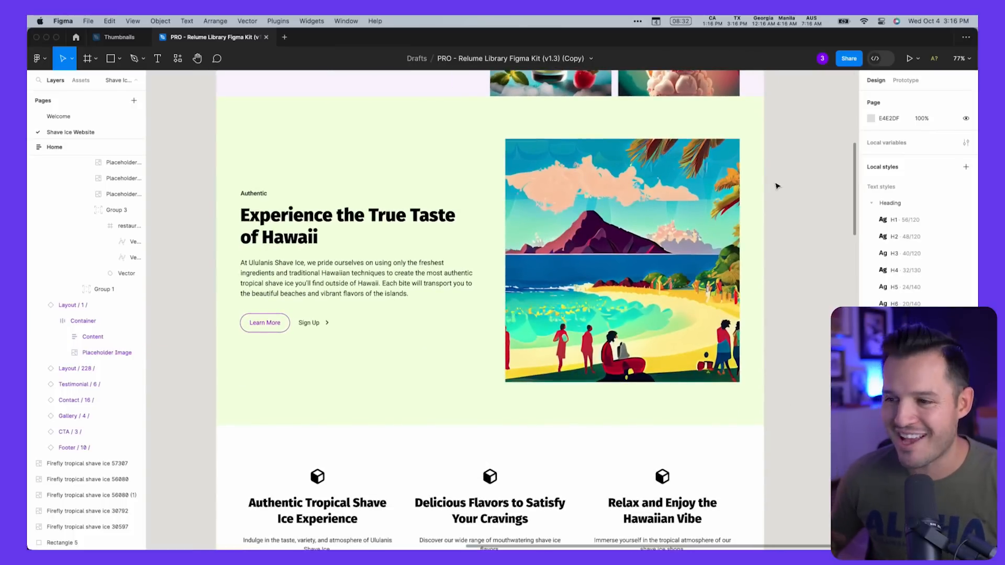
{"action": "scroll", "coordinate": [776, 183], "scroll_direction": "down", "scroll_amount": 5}
{"action": "scroll", "coordinate": [776, 185], "scroll_direction": "up", "scroll_amount": 12}
{"action": "scroll", "coordinate": [776, 185], "scroll_direction": "down", "scroll_amount": 1}
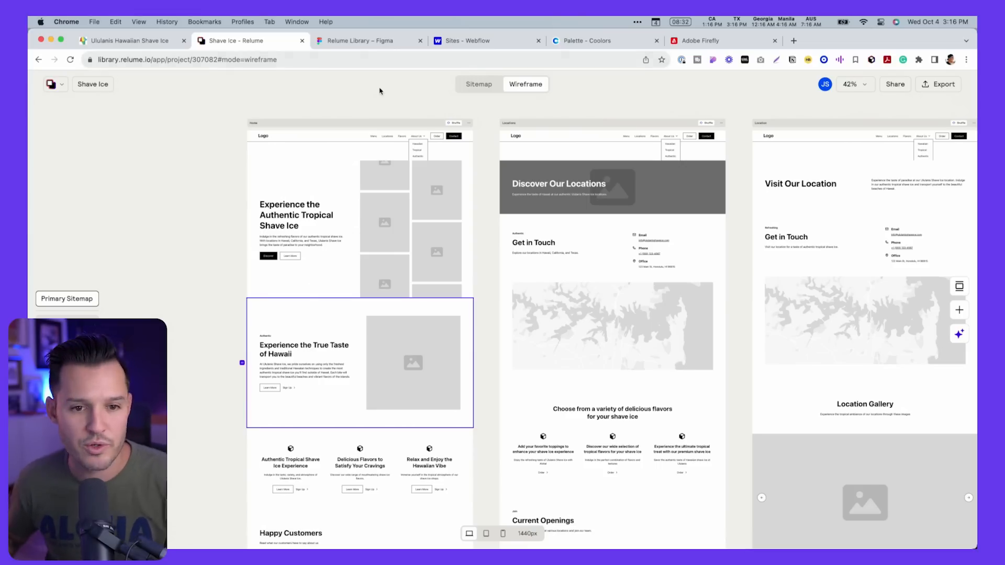
Switch to the Relume wireframes in Chrome, select the Home page and read the Export to Webflow instructions.
{"action": "left_click", "coordinate": [265, 122]}
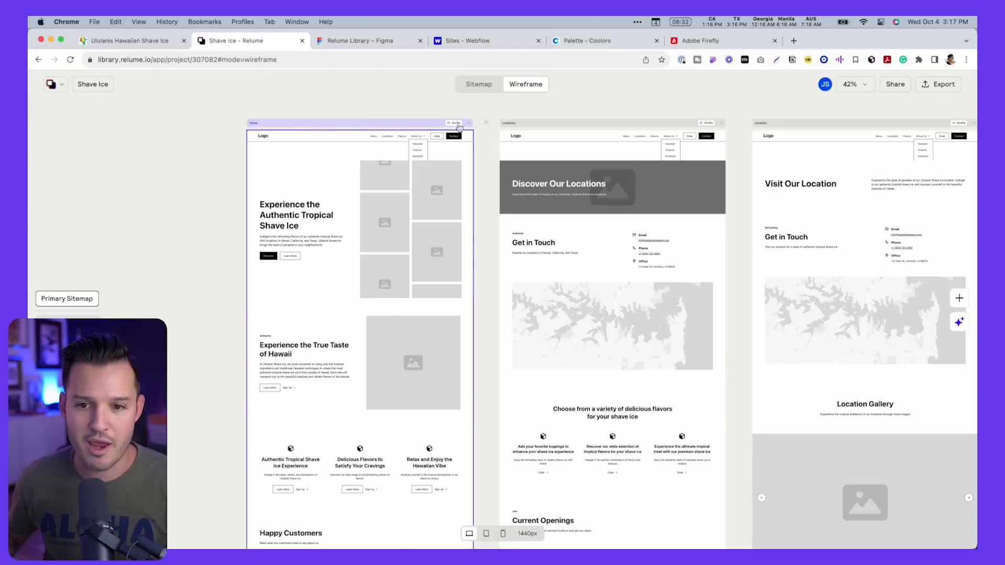
{"action": "left_click", "coordinate": [941, 84]}
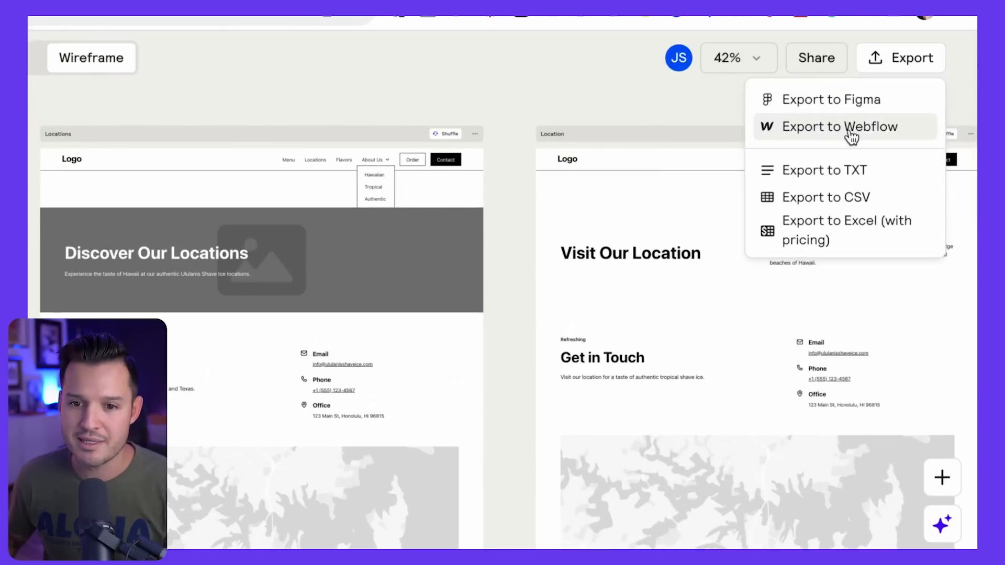
{"action": "left_click", "coordinate": [880, 123]}
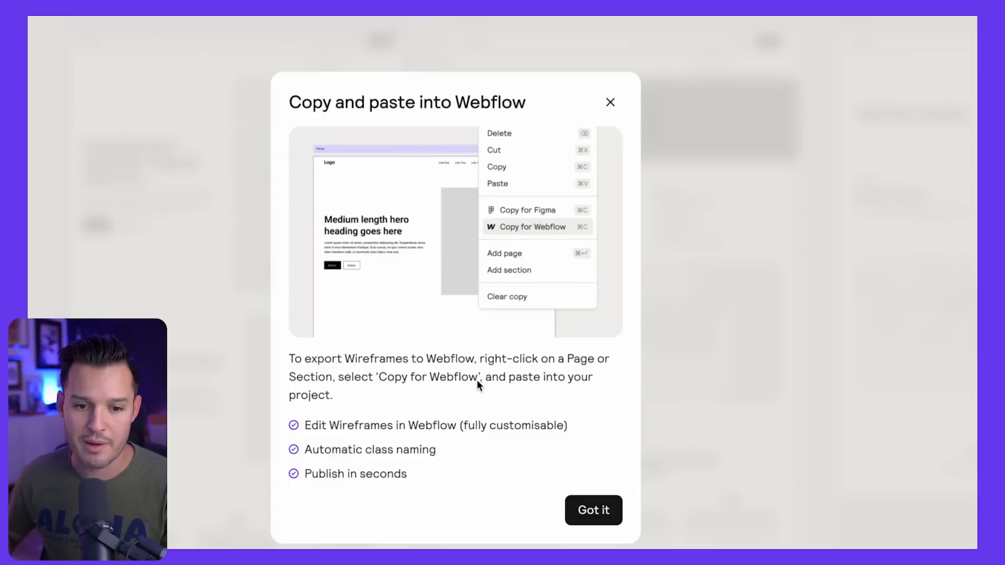
{"action": "left_click", "coordinate": [610, 511]}
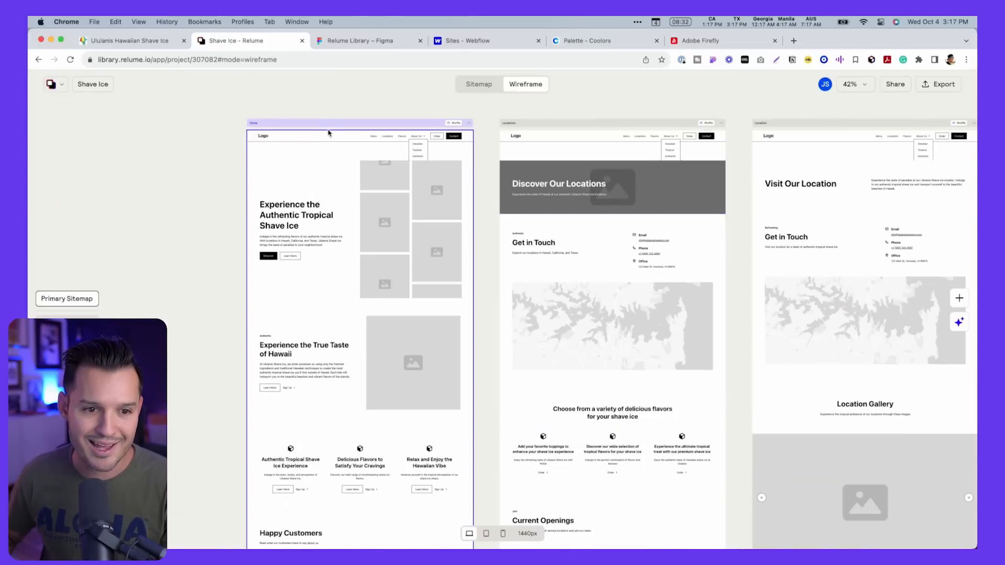
Copy the Home page wireframe to Webflow and open the Relume Library Style Guide for cloning.
{"action": "right_click", "coordinate": [325, 127]}
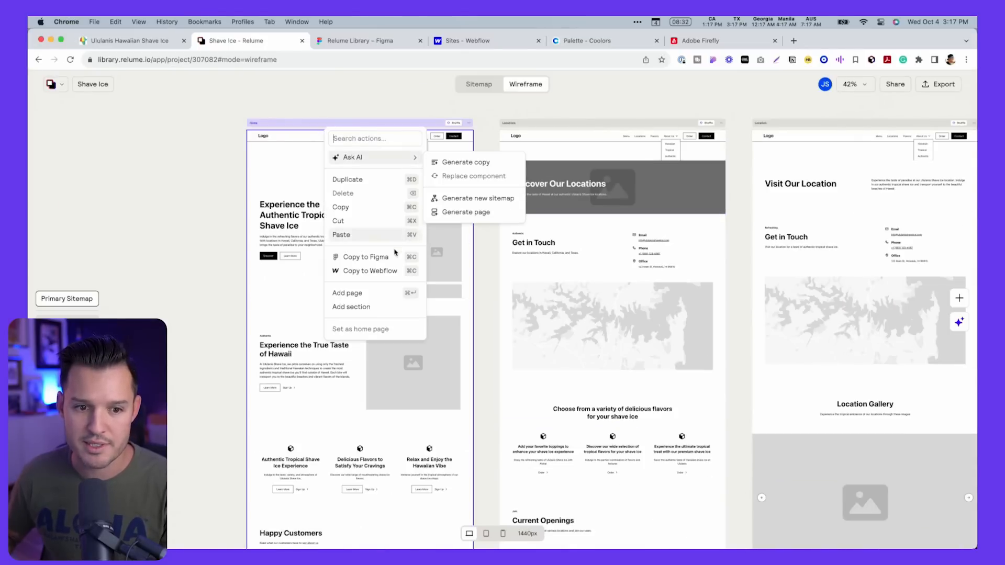
{"action": "left_click", "coordinate": [389, 271]}
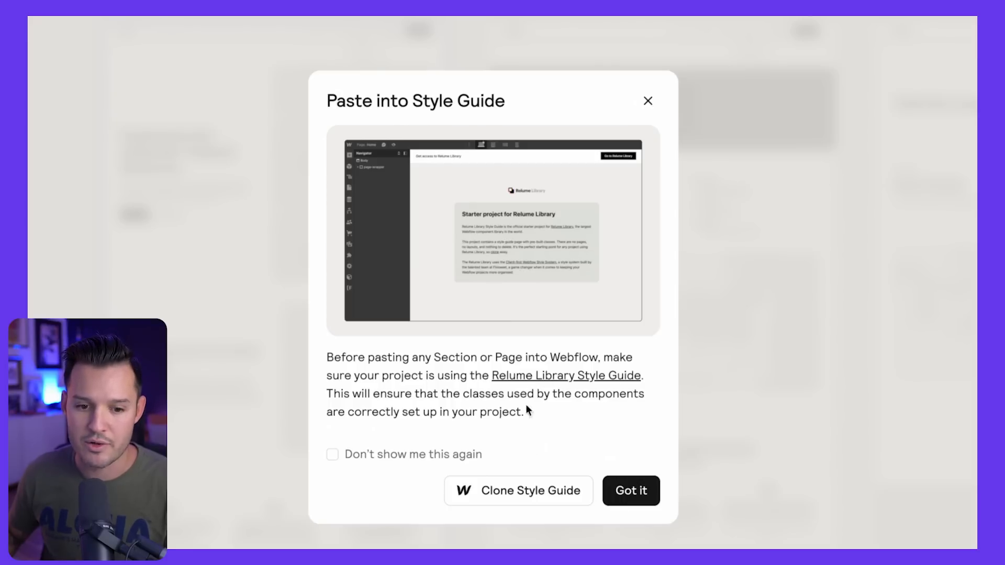
{"action": "left_click", "coordinate": [534, 497]}
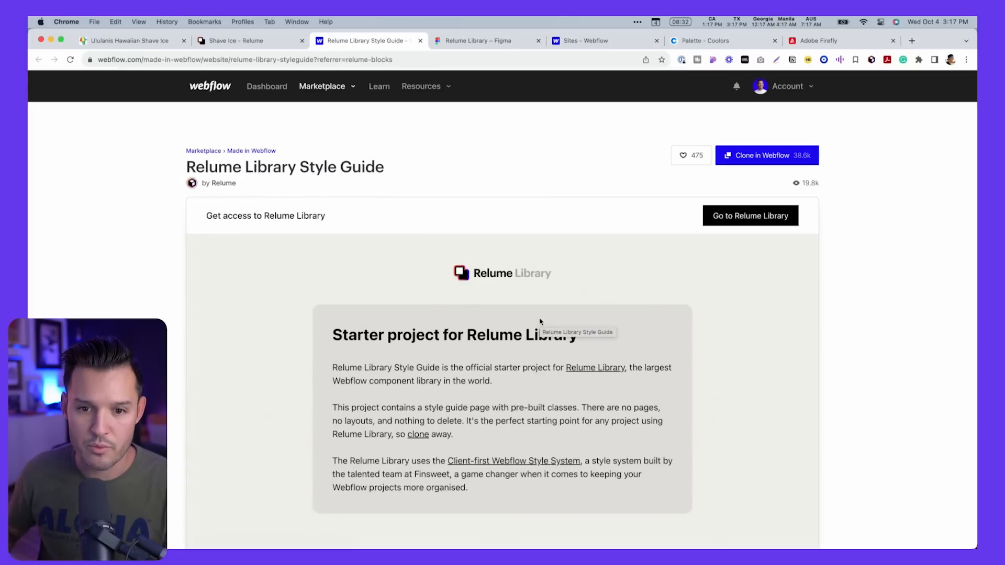
Clone the Relume Library Style Guide in Webflow as a new site named Shave Ice.
{"action": "left_click", "coordinate": [770, 155]}
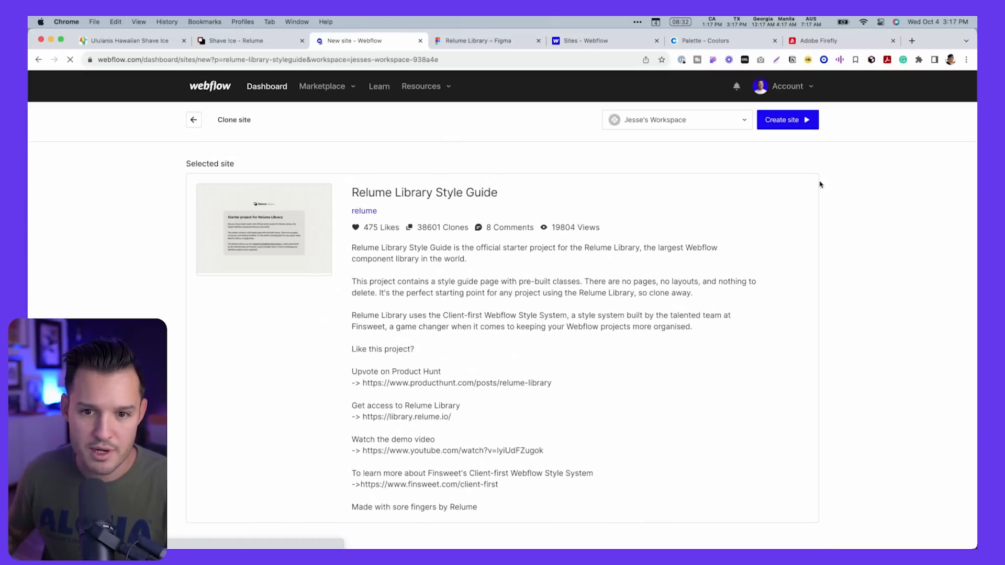
{"action": "left_click", "coordinate": [779, 120]}
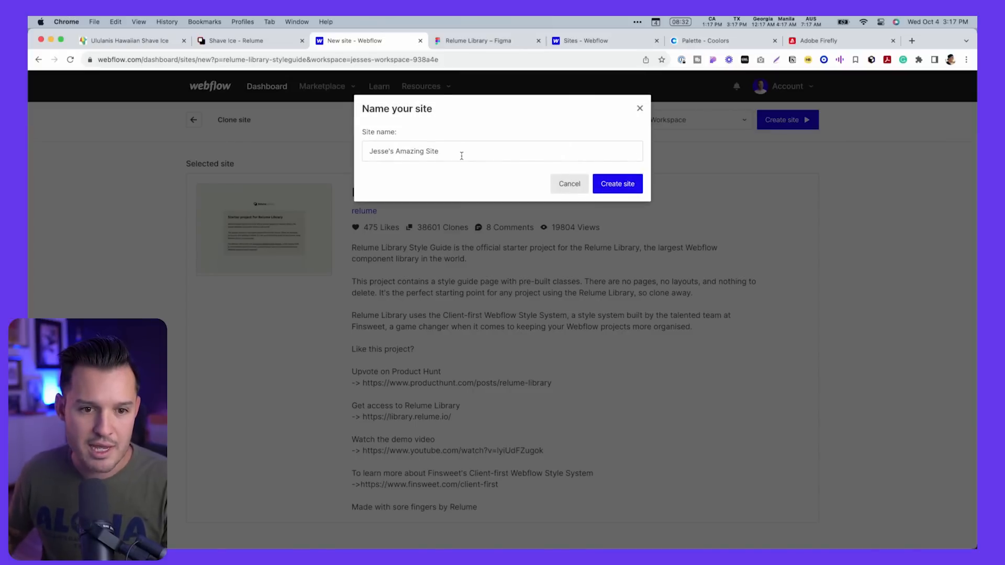
{"action": "type", "text": "Shave"}
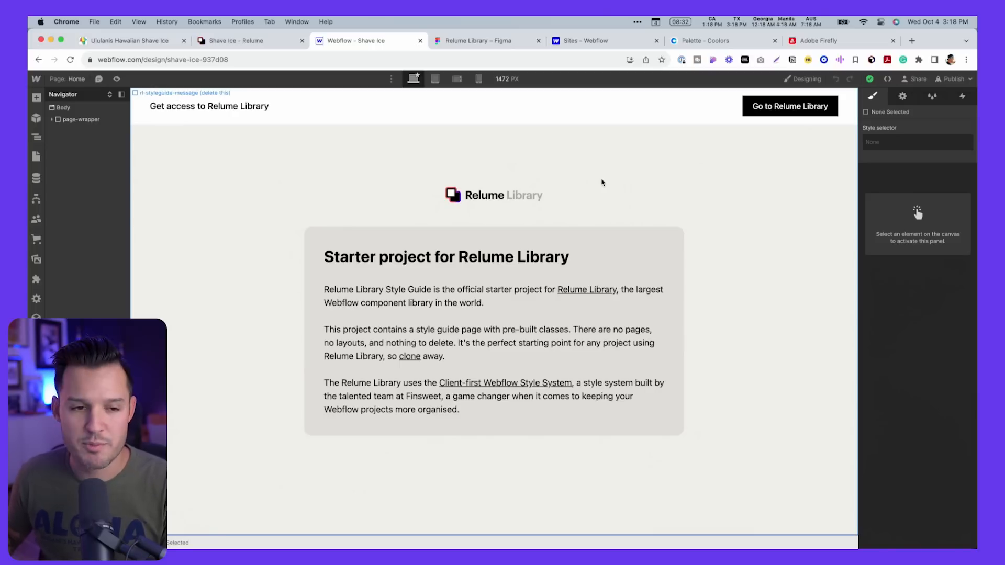
Delete the starter page-wrapper element from the new site's Home page.
{"action": "left_click", "coordinate": [38, 157]}
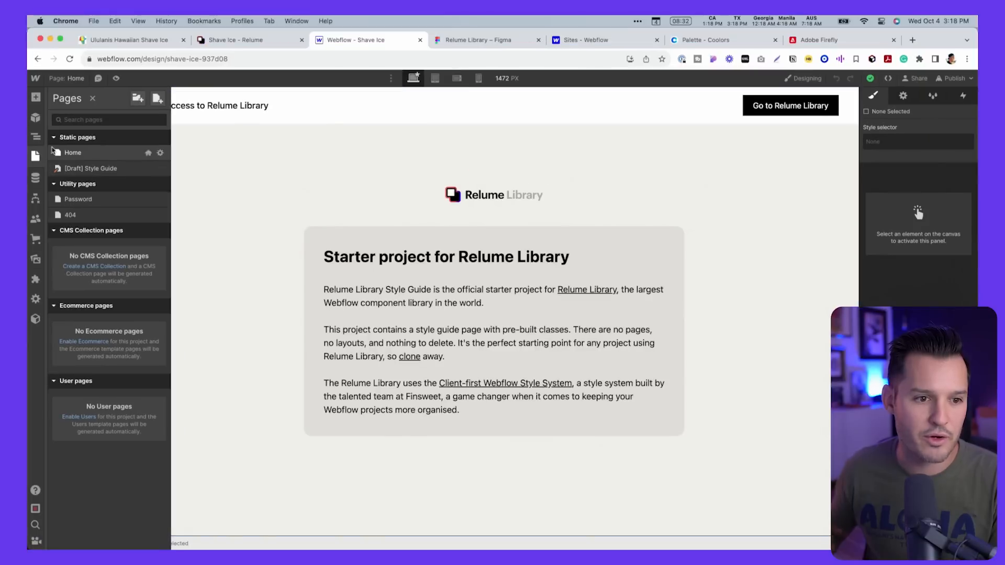
{"action": "left_click", "coordinate": [34, 110]}
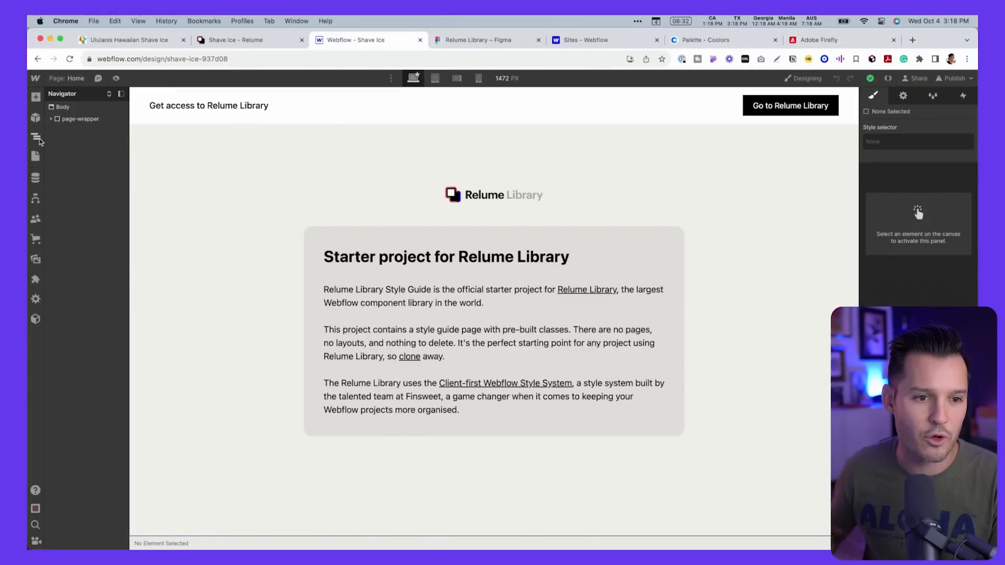
{"action": "left_click", "coordinate": [84, 119]}
{"action": "key", "text": "Delete"}
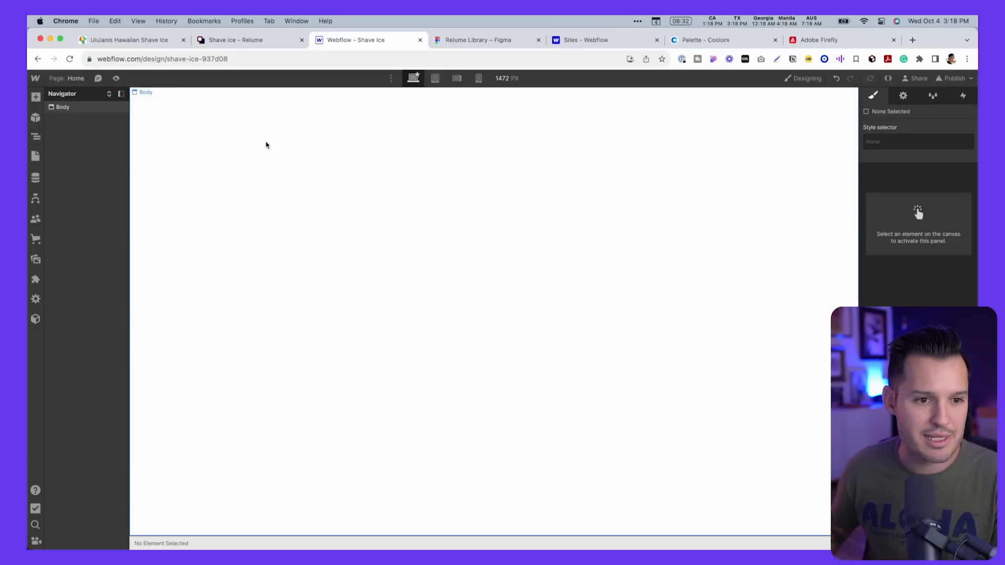
Paste the copied Home wireframe into the Body of the Webflow page and check it on the canvas and in preview mode.
{"action": "left_click", "coordinate": [265, 145]}
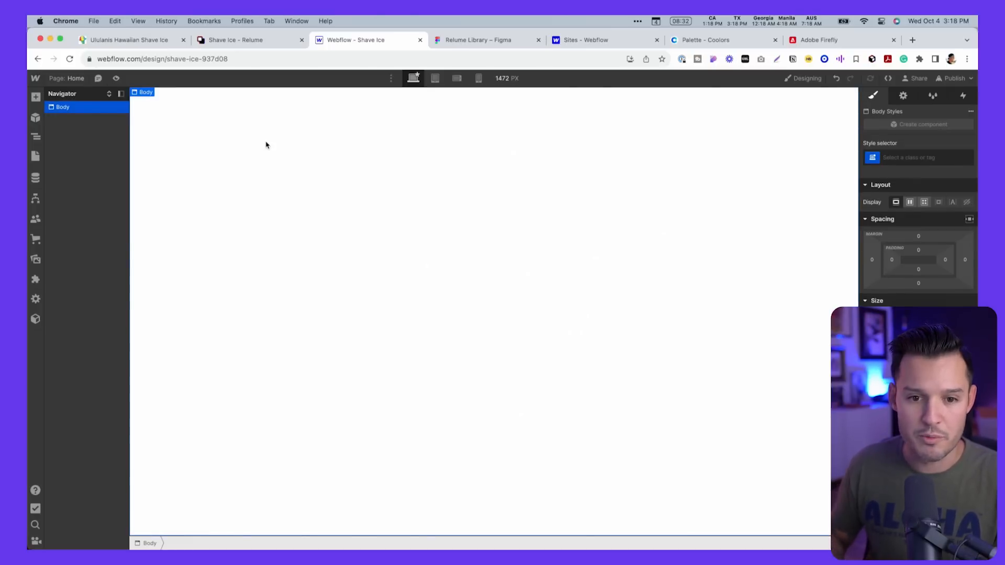
{"action": "key", "text": "super+v"}
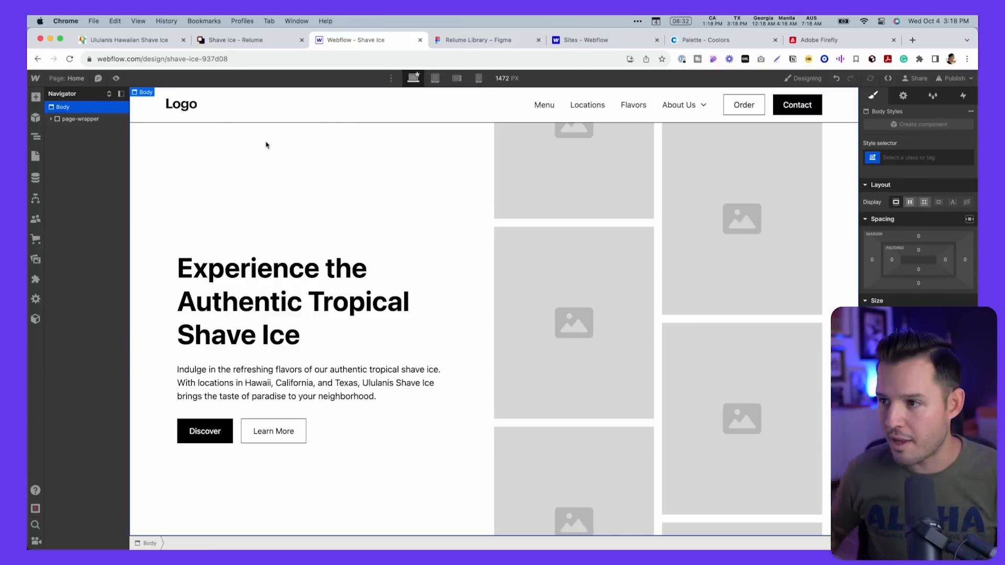
{"action": "scroll", "coordinate": [381, 297], "scroll_direction": "down", "scroll_amount": 15}
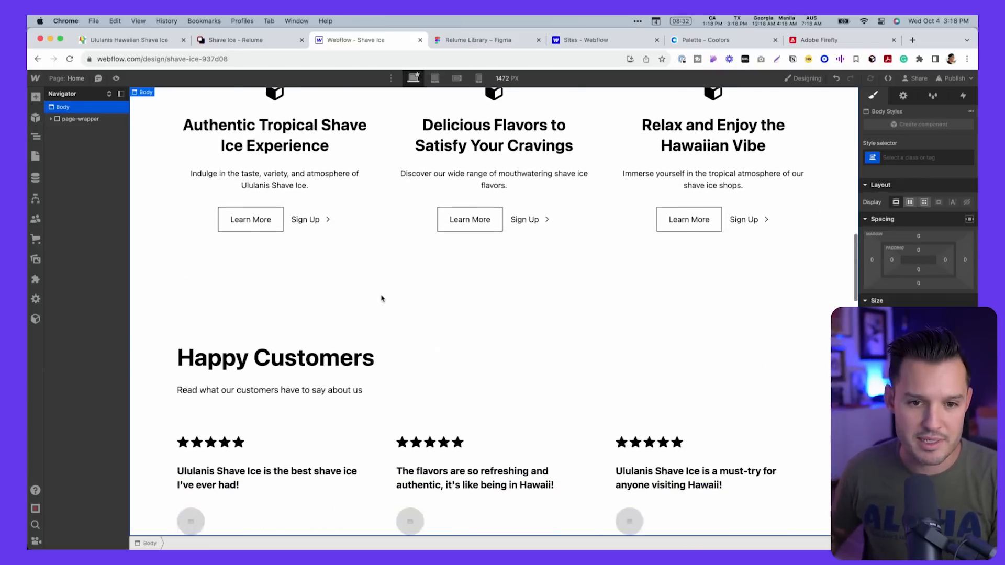
{"action": "scroll", "coordinate": [381, 299], "scroll_direction": "up", "scroll_amount": 15}
{"action": "left_click", "coordinate": [116, 78]}
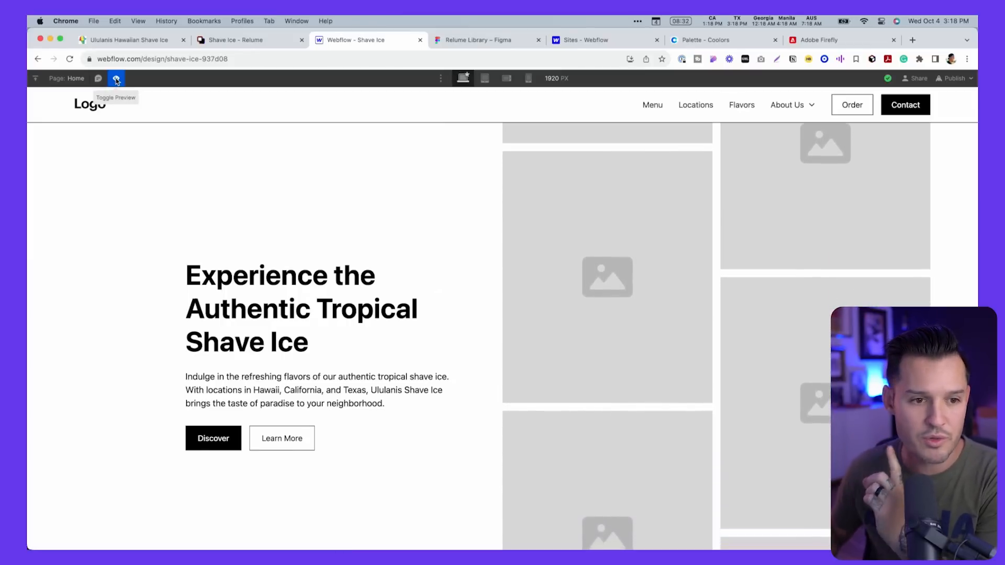
{"action": "left_click", "coordinate": [115, 79]}
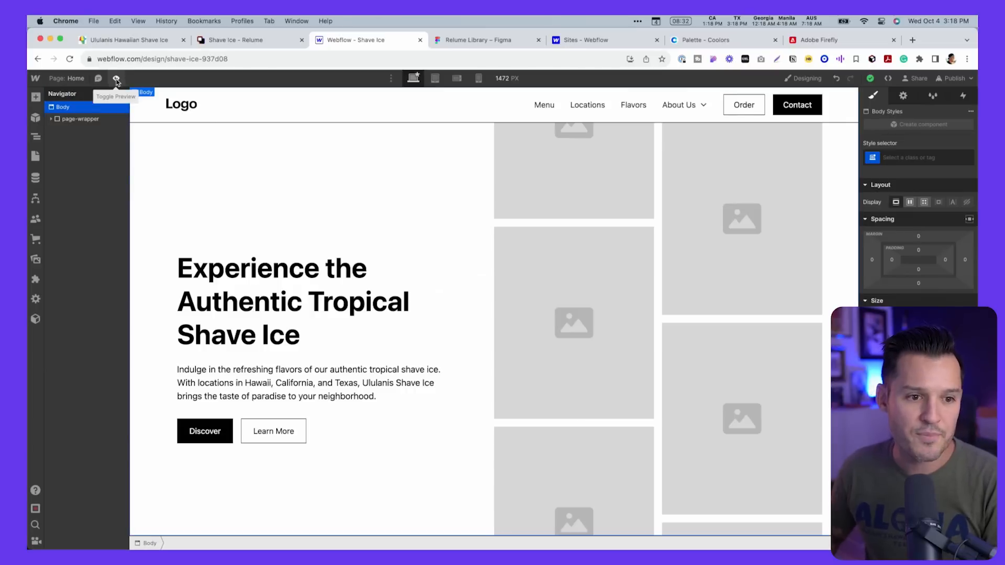
On the Style Guide page, give the base button class a vivid purple background and remove its border.
{"action": "left_click", "coordinate": [33, 157]}
{"action": "left_click", "coordinate": [96, 170]}
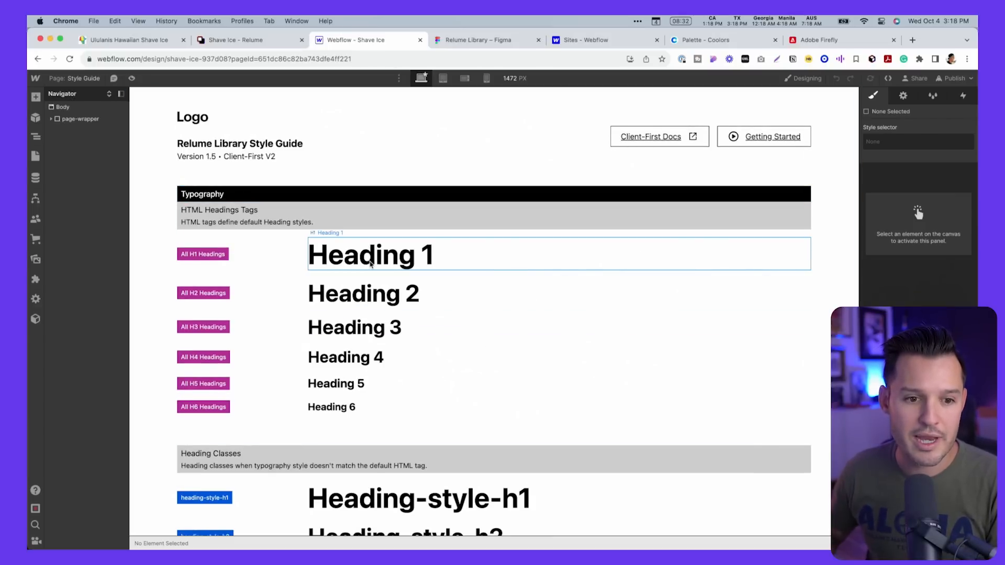
{"action": "scroll", "coordinate": [370, 264], "scroll_direction": "down", "scroll_amount": 15}
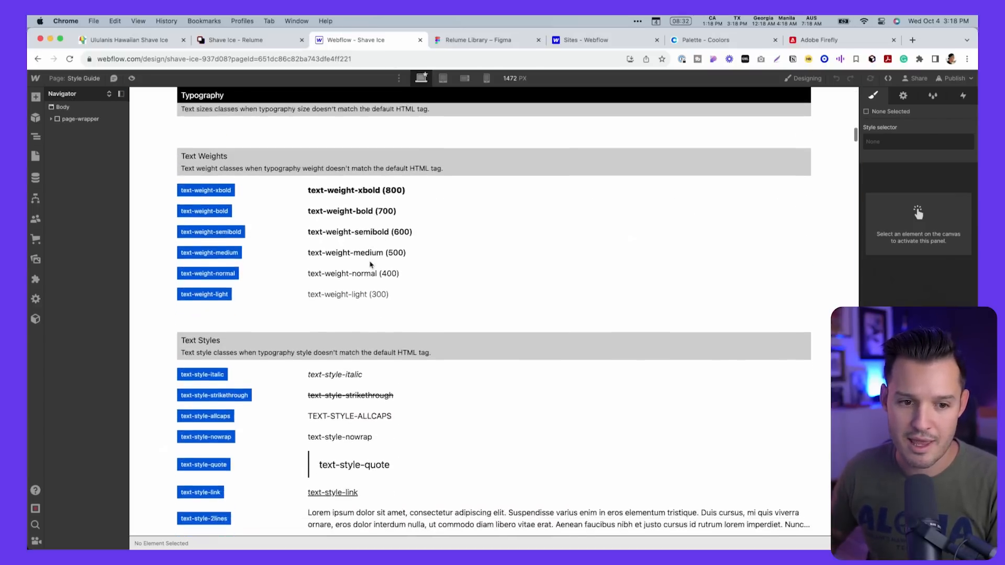
{"action": "scroll", "coordinate": [370, 264], "scroll_direction": "down", "scroll_amount": 15}
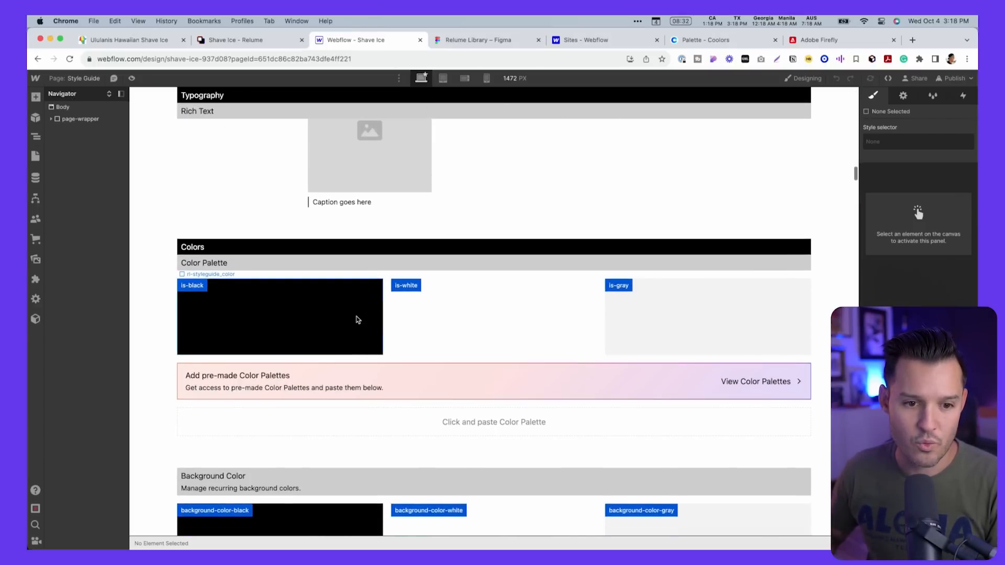
{"action": "scroll", "coordinate": [357, 320], "scroll_direction": "down", "scroll_amount": 10}
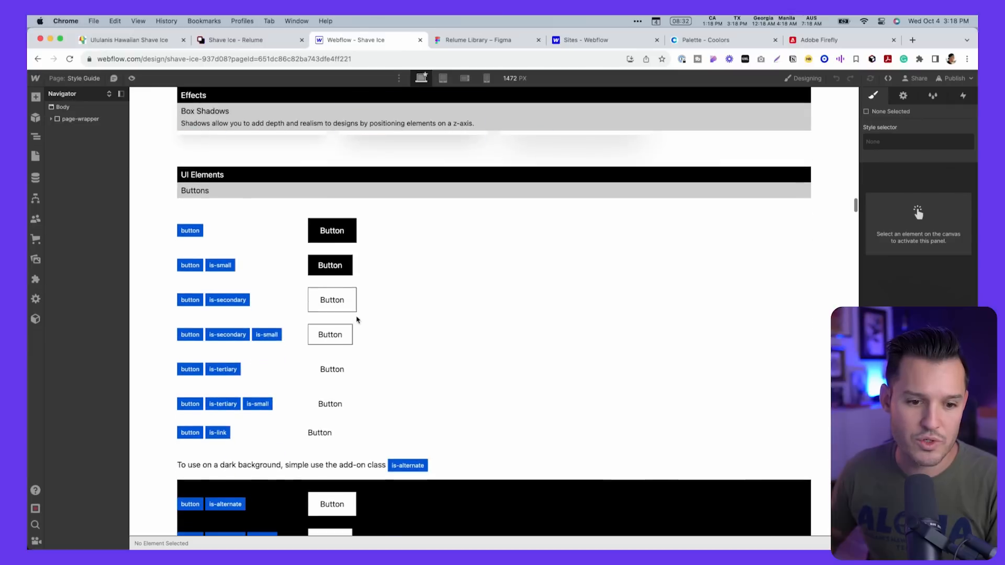
{"action": "left_click", "coordinate": [348, 237]}
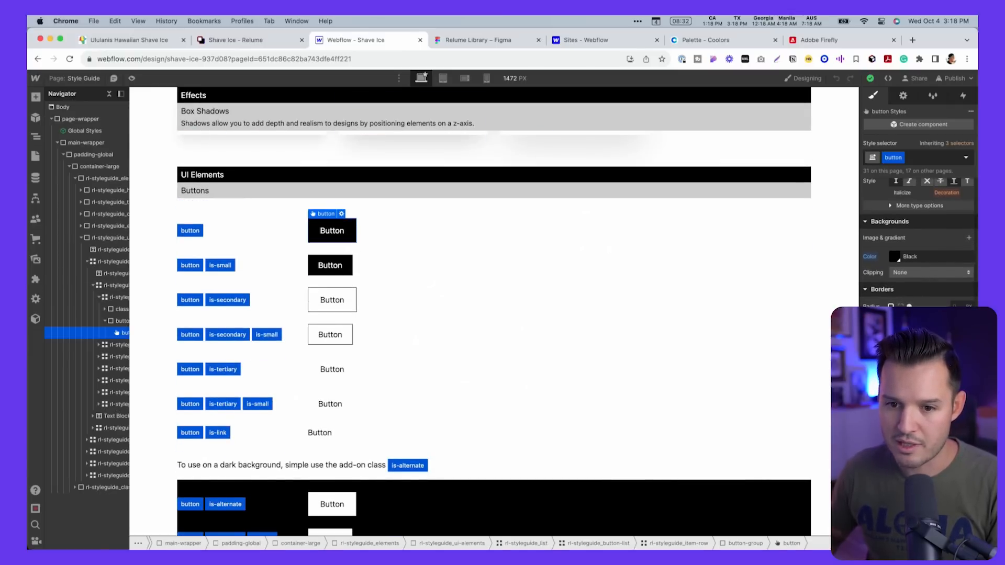
{"action": "left_click", "coordinate": [895, 258]}
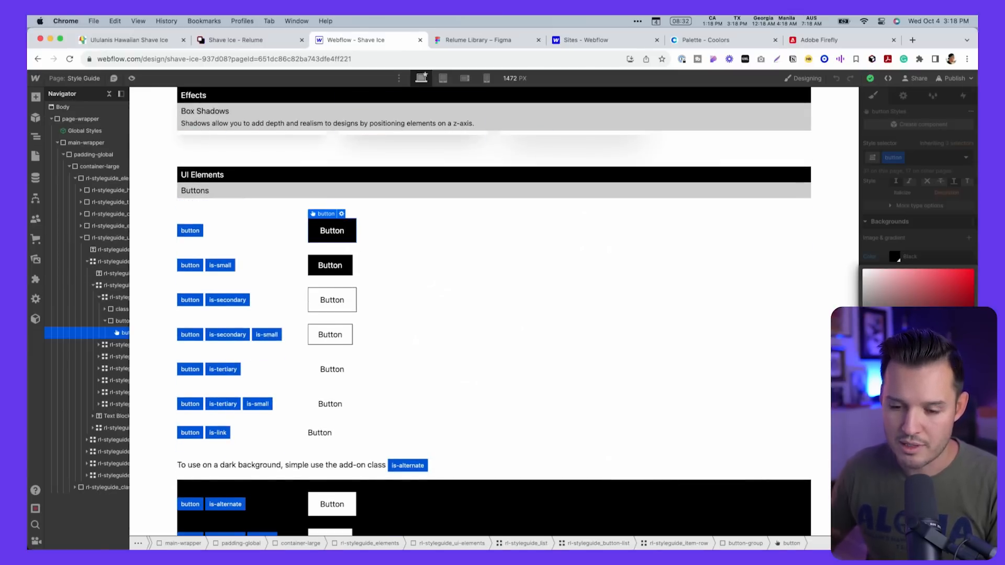
{"action": "left_click_drag", "start_coordinate": [950, 283], "coordinate": [974, 272]}
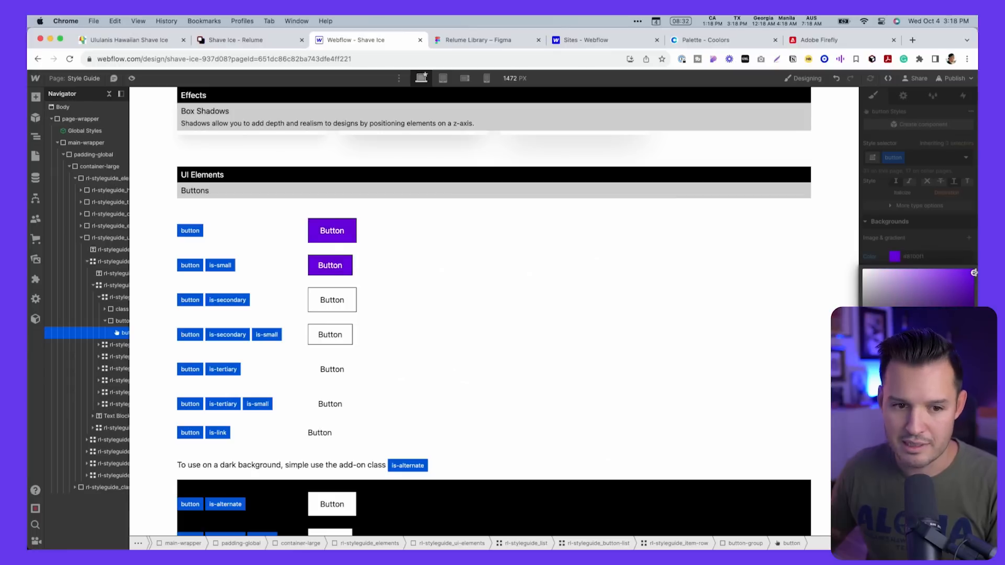
{"action": "left_click", "coordinate": [941, 231]}
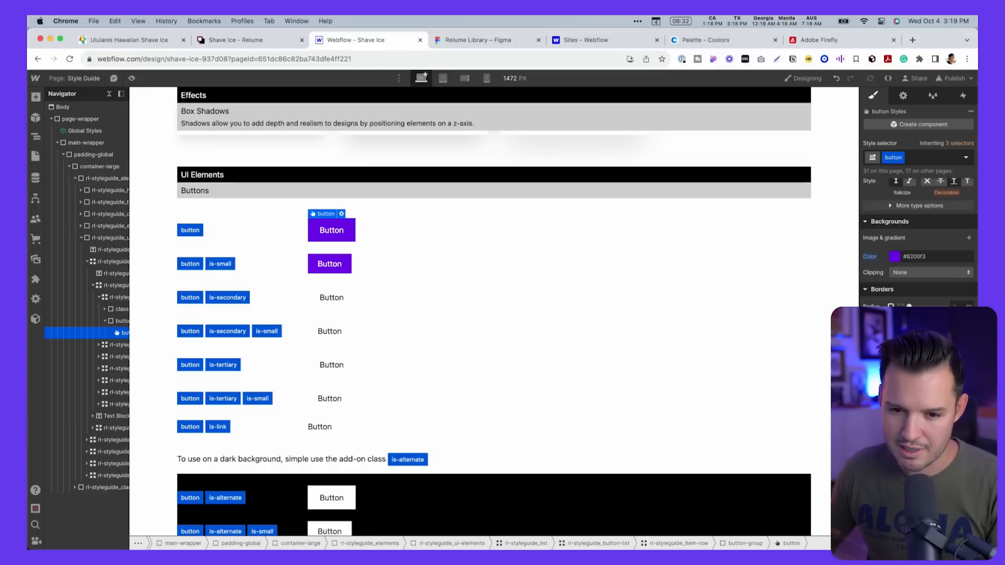
{"action": "scroll", "coordinate": [918, 235], "scroll_direction": "up", "scroll_amount": 10}
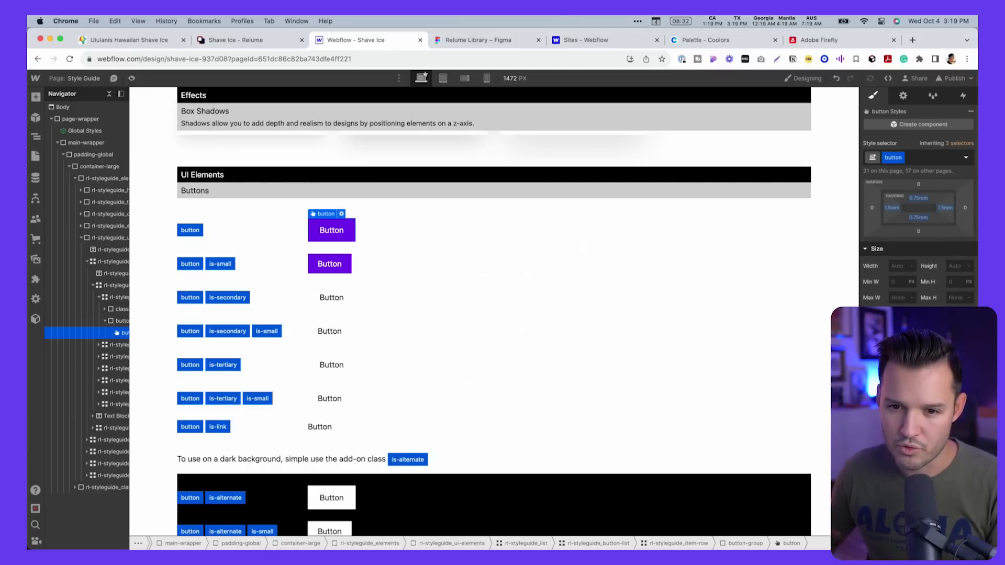
{"action": "scroll", "coordinate": [918, 235], "scroll_direction": "down", "scroll_amount": 5}
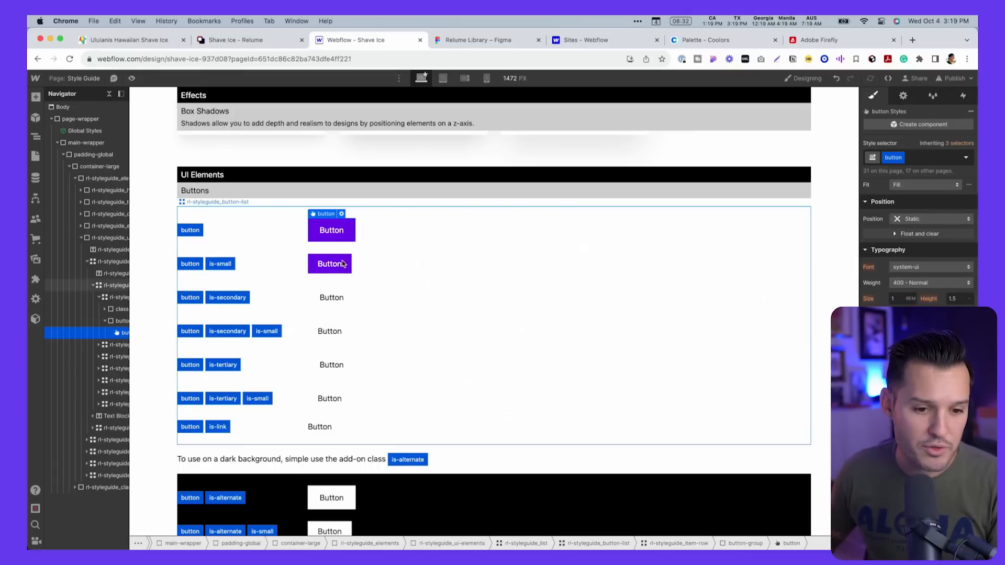
On the Home page, set the hero header component's background to the Discover button's sampled purple at 6% opacity.
{"action": "left_click", "coordinate": [35, 156]}
{"action": "left_click", "coordinate": [73, 153]}
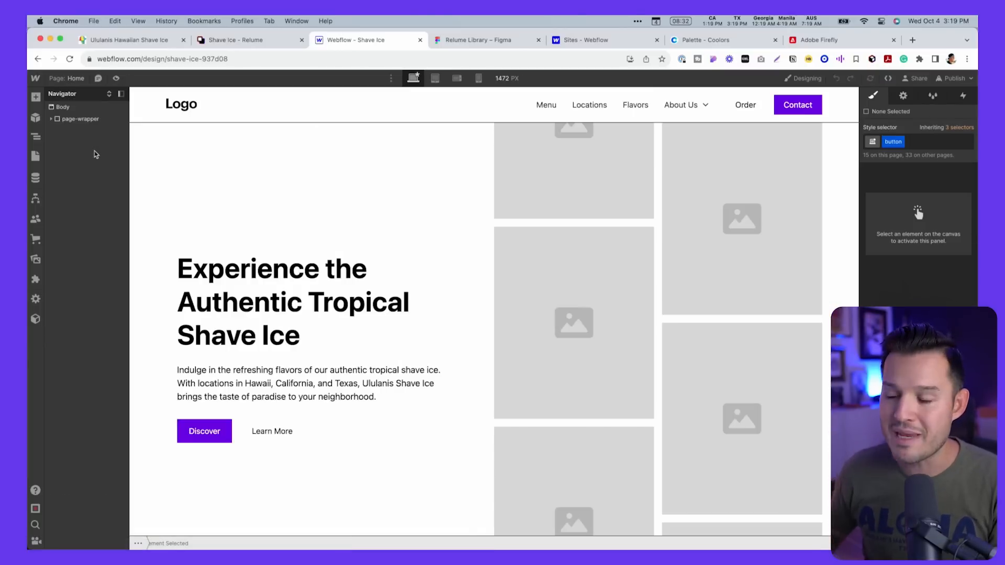
{"action": "left_click", "coordinate": [289, 155]}
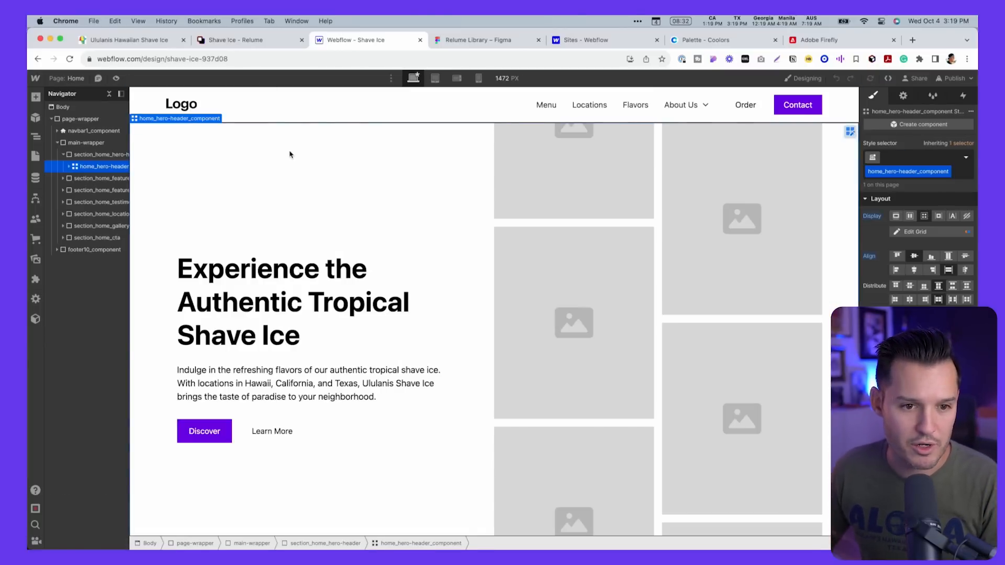
{"action": "scroll", "coordinate": [909, 457], "scroll_direction": "down", "scroll_amount": 5}
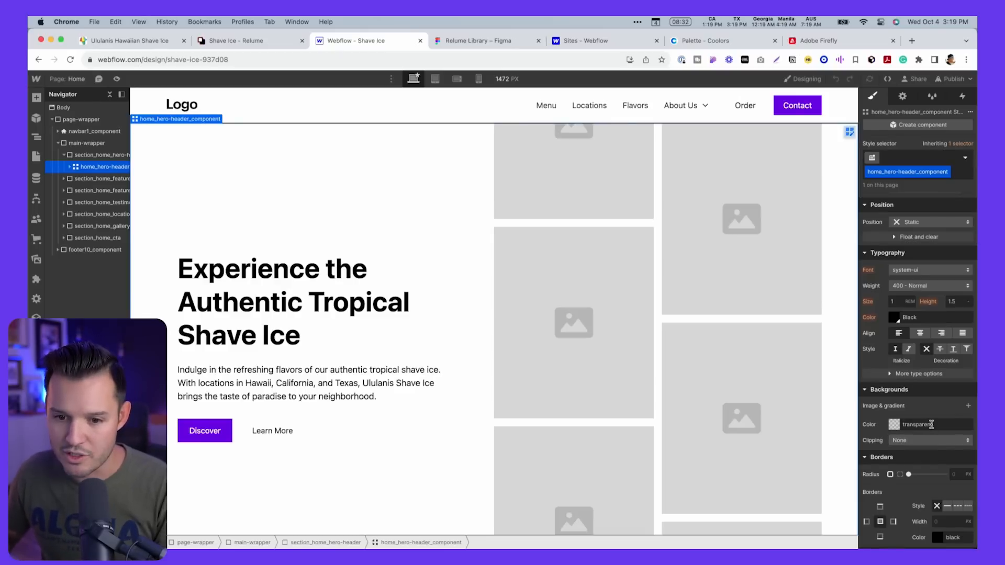
{"action": "left_click", "coordinate": [894, 425]}
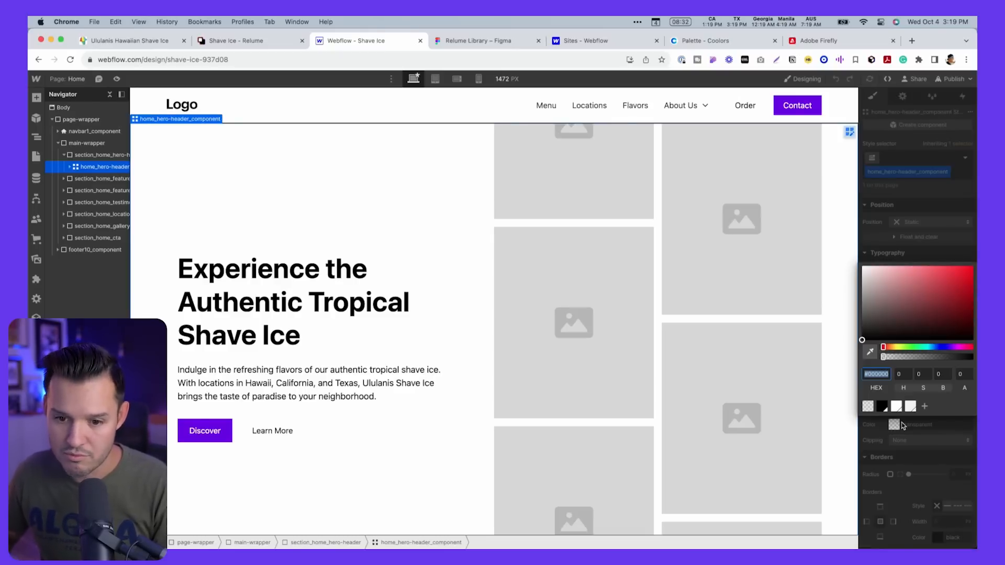
{"action": "left_click", "coordinate": [870, 352]}
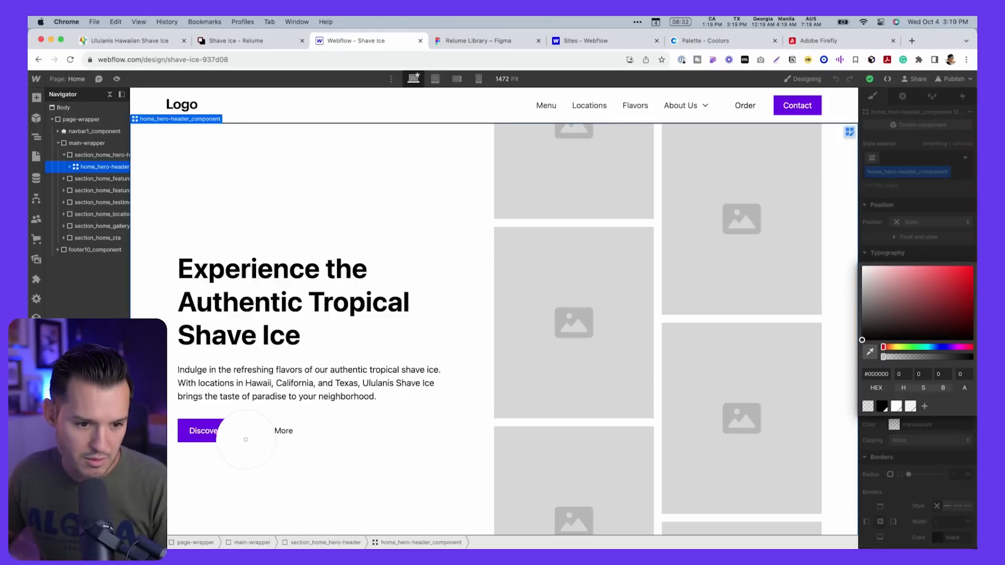
{"action": "left_click", "coordinate": [224, 440]}
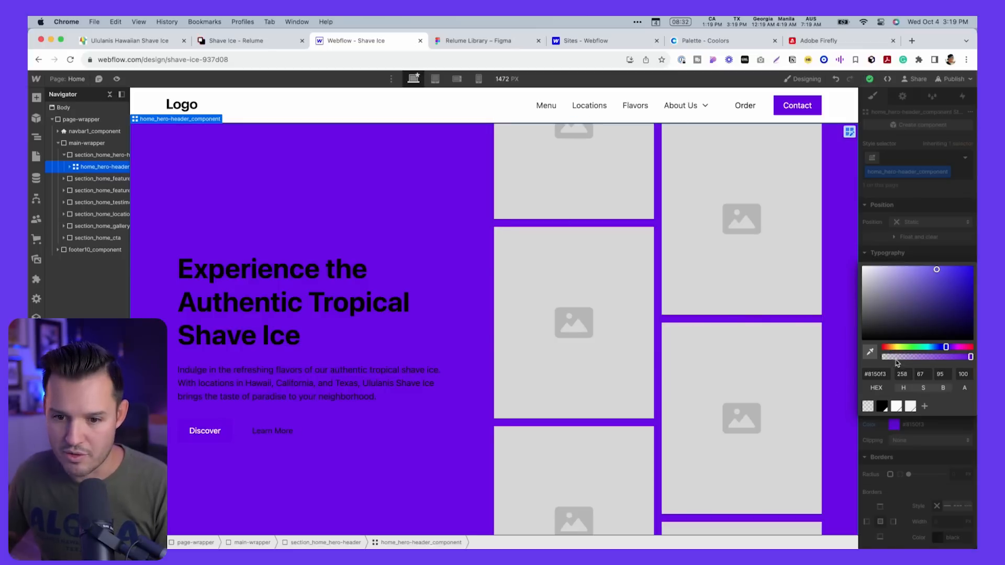
{"action": "left_click", "coordinate": [891, 357]}
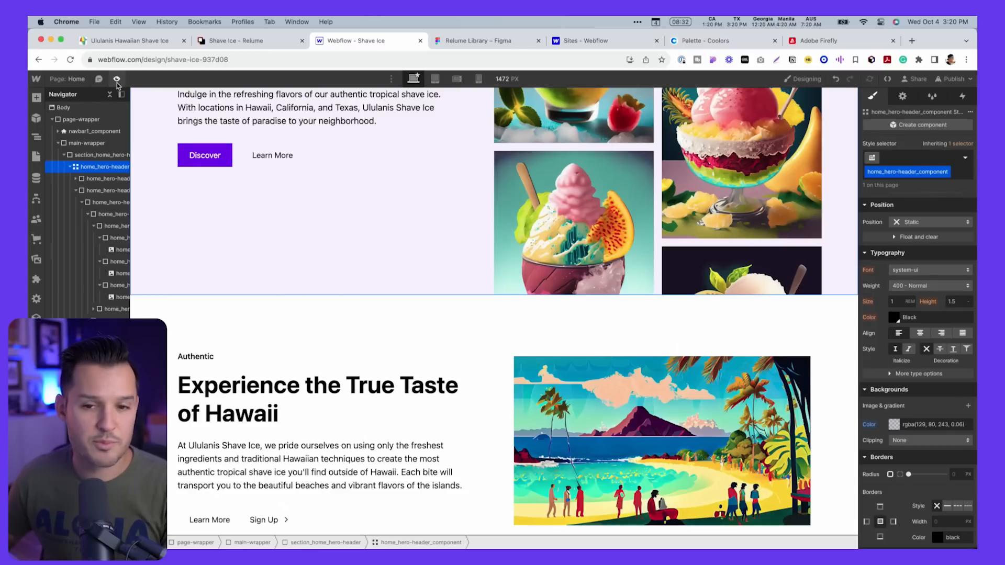
Preview the Home page at the desktop and tablet breakpoints, opening and closing the tablet navigation menu.
{"action": "left_click", "coordinate": [116, 79]}
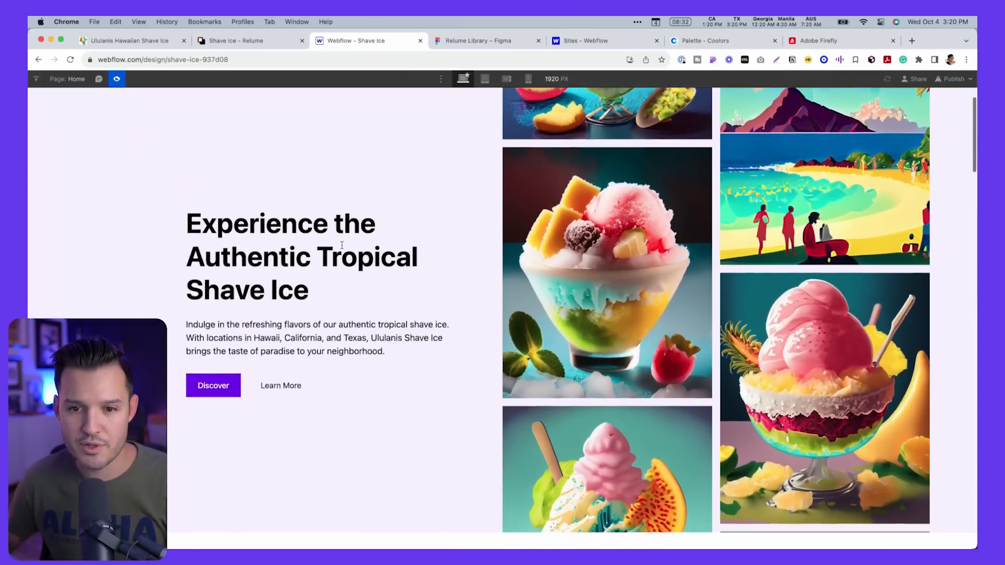
{"action": "scroll", "coordinate": [342, 246], "scroll_direction": "up", "scroll_amount": 2}
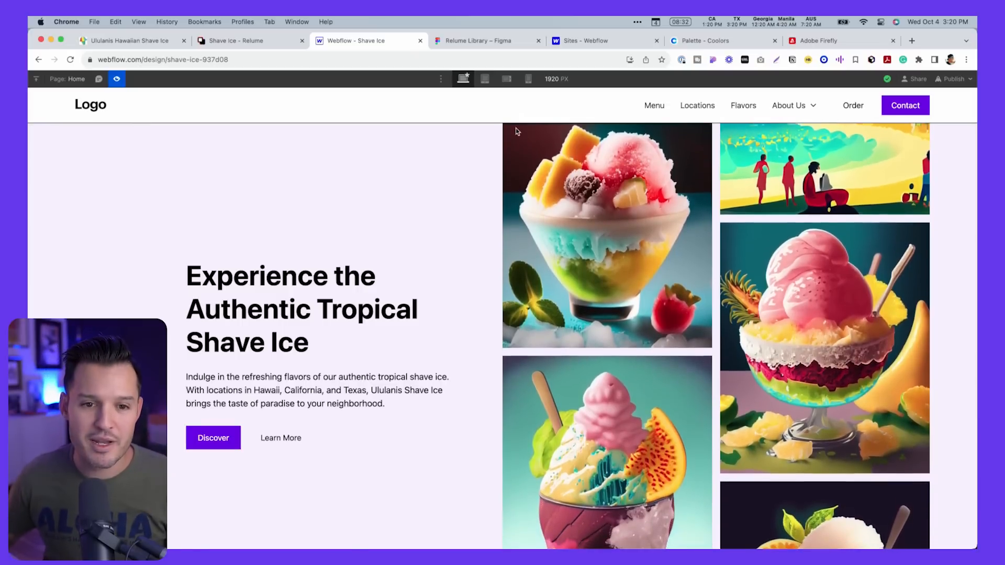
{"action": "left_click", "coordinate": [485, 79]}
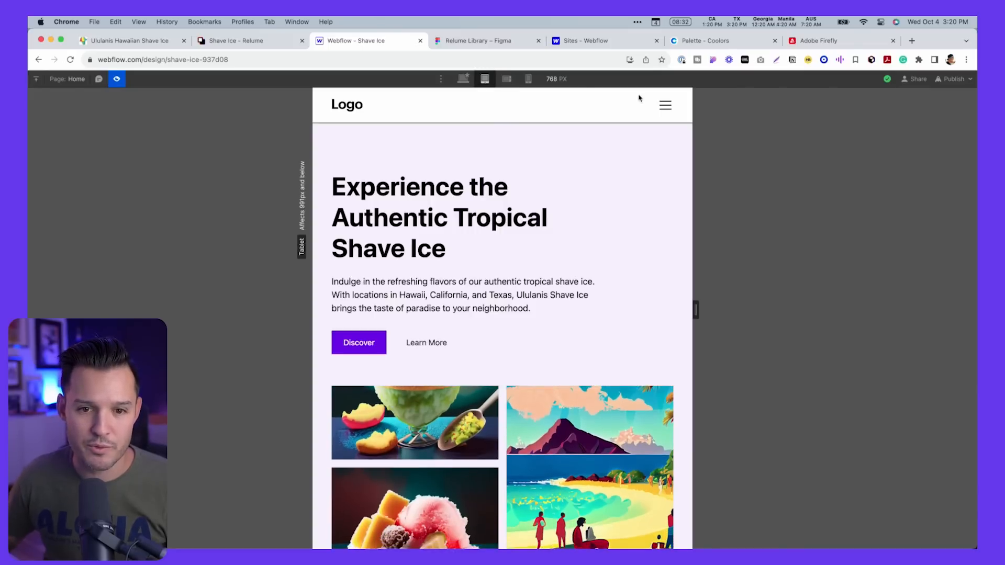
{"action": "left_click", "coordinate": [665, 105]}
{"action": "left_click", "coordinate": [665, 105]}
Examine the Home page sections at the mobile landscape breakpoint and return the preview to the desktop breakpoint.
{"action": "left_click", "coordinate": [506, 79]}
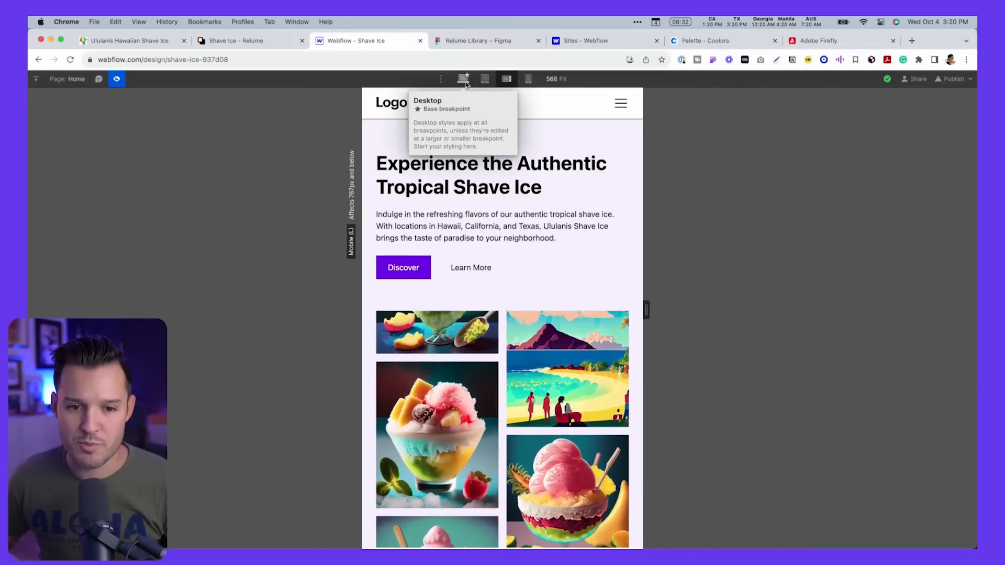
{"action": "scroll", "coordinate": [522, 193], "scroll_direction": "down", "scroll_amount": 5}
{"action": "scroll", "coordinate": [522, 193], "scroll_direction": "down", "scroll_amount": 9}
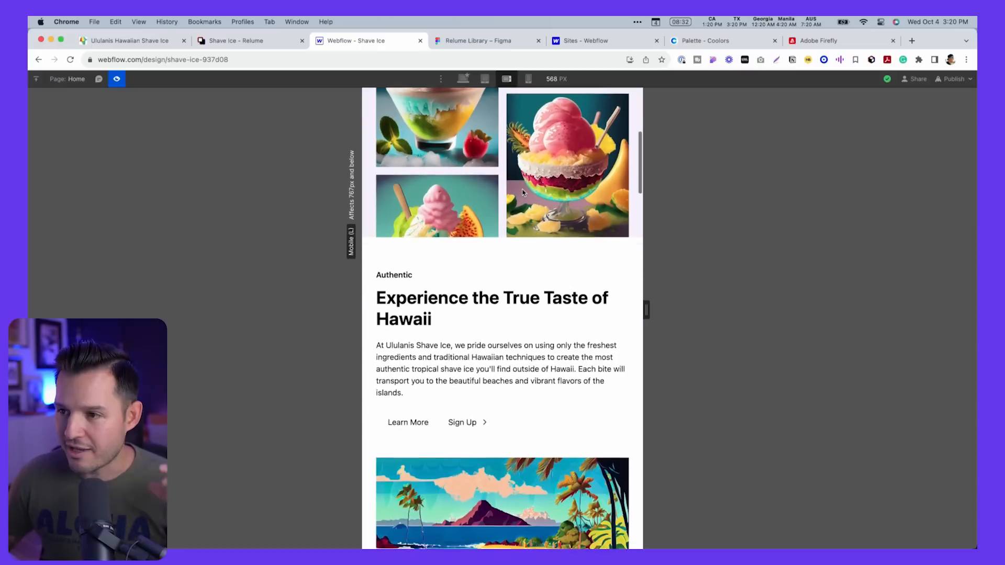
{"action": "scroll", "coordinate": [522, 193], "scroll_direction": "down", "scroll_amount": 6}
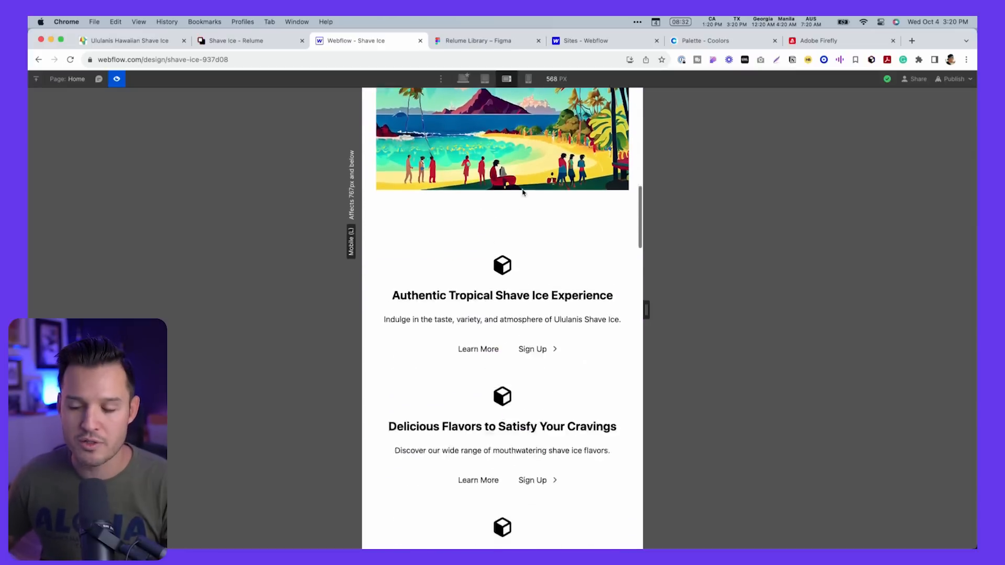
{"action": "scroll", "coordinate": [522, 192], "scroll_direction": "up", "scroll_amount": 15}
{"action": "scroll", "coordinate": [523, 193], "scroll_direction": "down", "scroll_amount": 10}
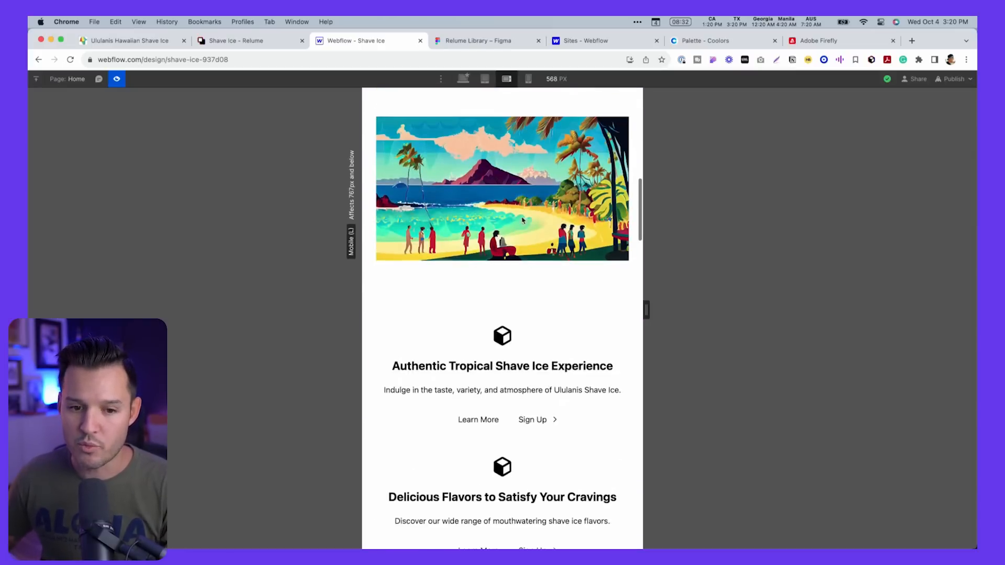
{"action": "scroll", "coordinate": [507, 334], "scroll_direction": "down", "scroll_amount": 15}
{"action": "scroll", "coordinate": [505, 328], "scroll_direction": "up", "scroll_amount": 20}
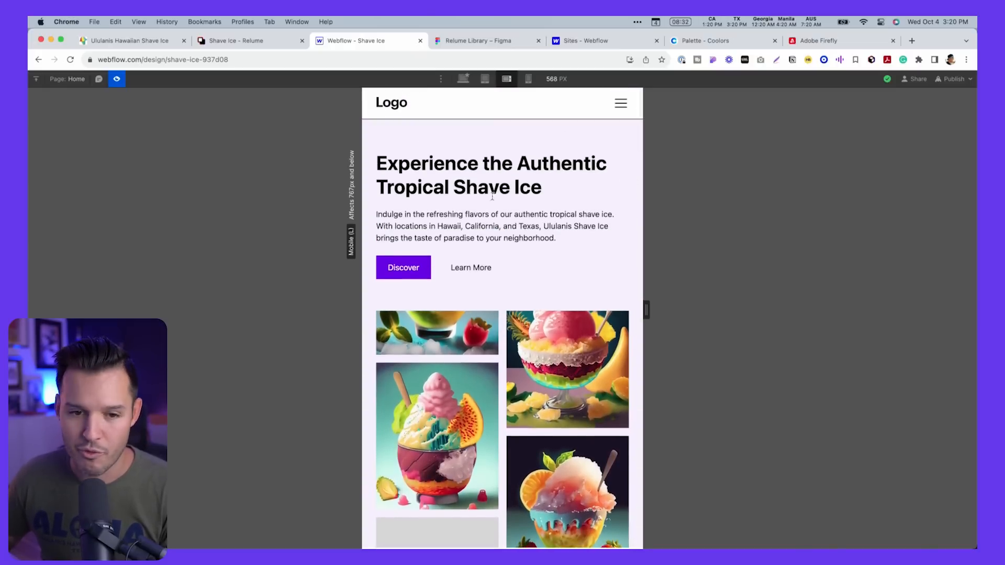
{"action": "left_click", "coordinate": [463, 78]}
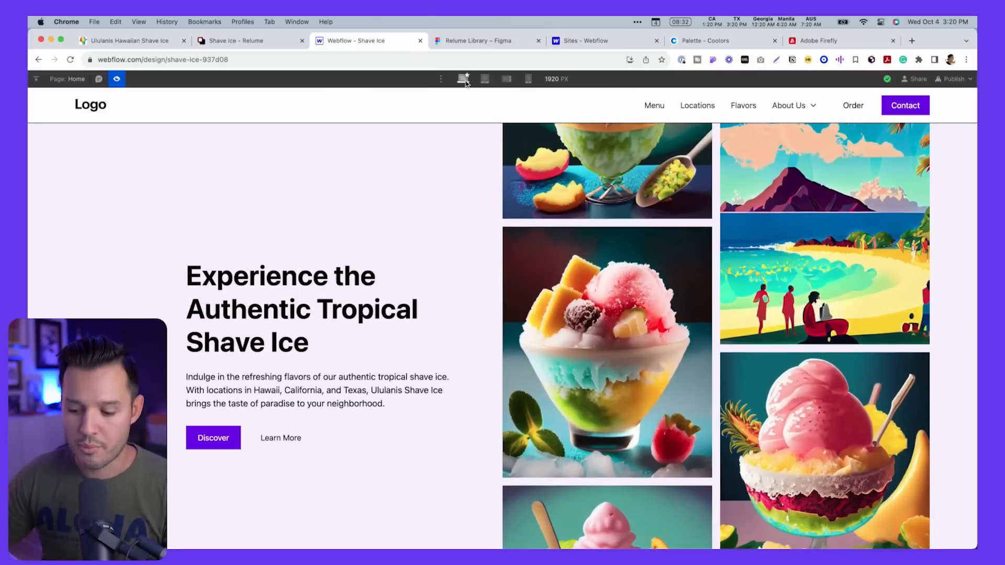